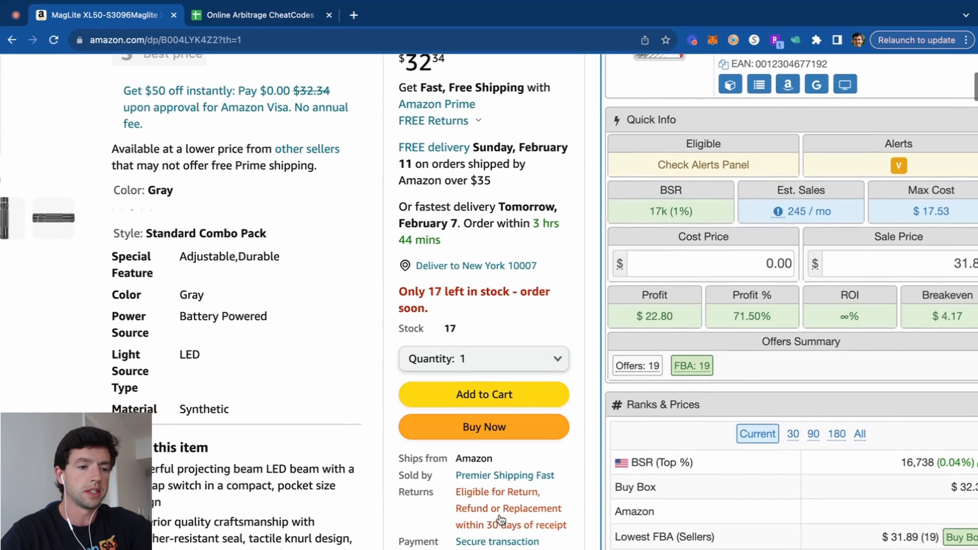
Examine the flashlight listing's delivery and seller details, highlighting the "Ships from Amazon" line.
{"action": "scroll", "coordinate": [425, 522], "scroll_direction": "up", "scroll_amount": 5}
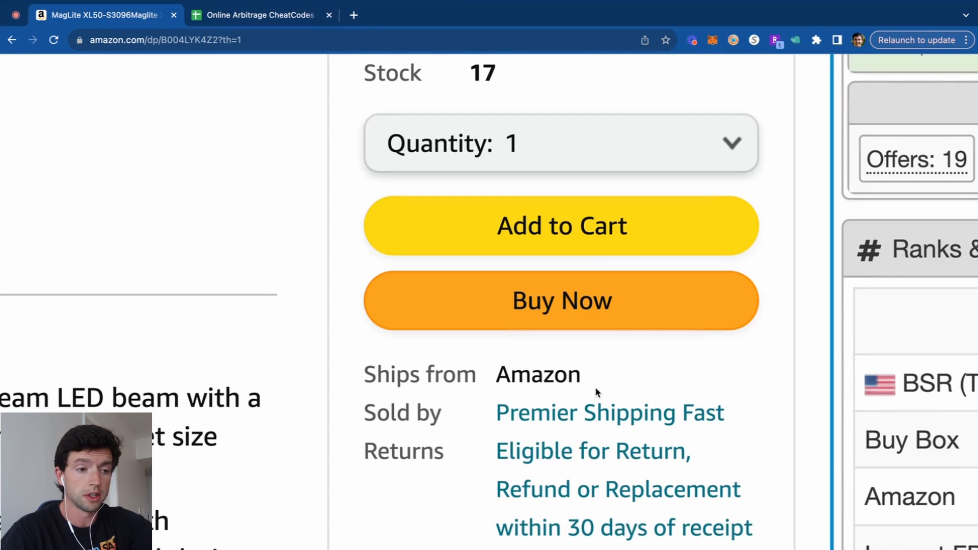
{"action": "left_click_drag", "start_coordinate": [595, 386], "coordinate": [378, 372]}
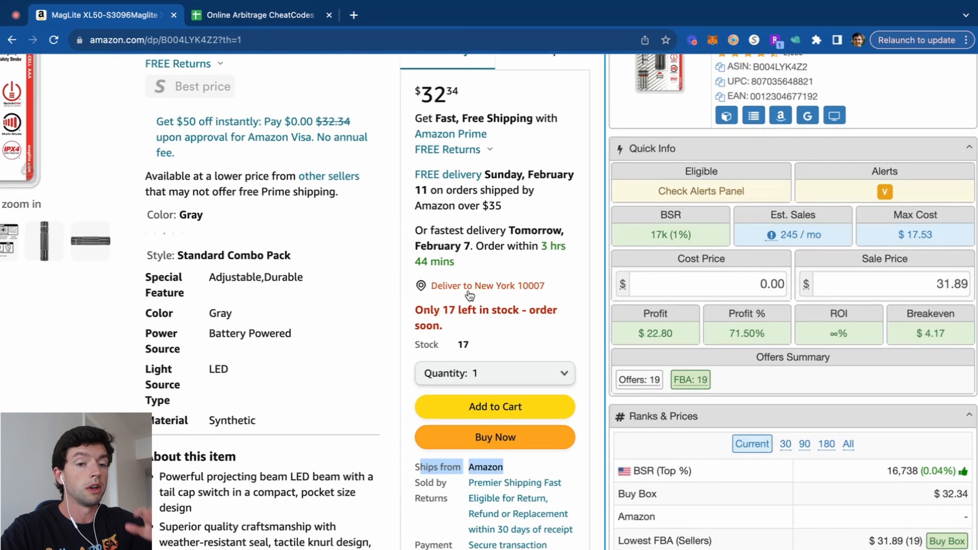
{"action": "scroll", "coordinate": [469, 294], "scroll_direction": "up", "scroll_amount": 1}
{"action": "key", "text": "ctrl+minus"}
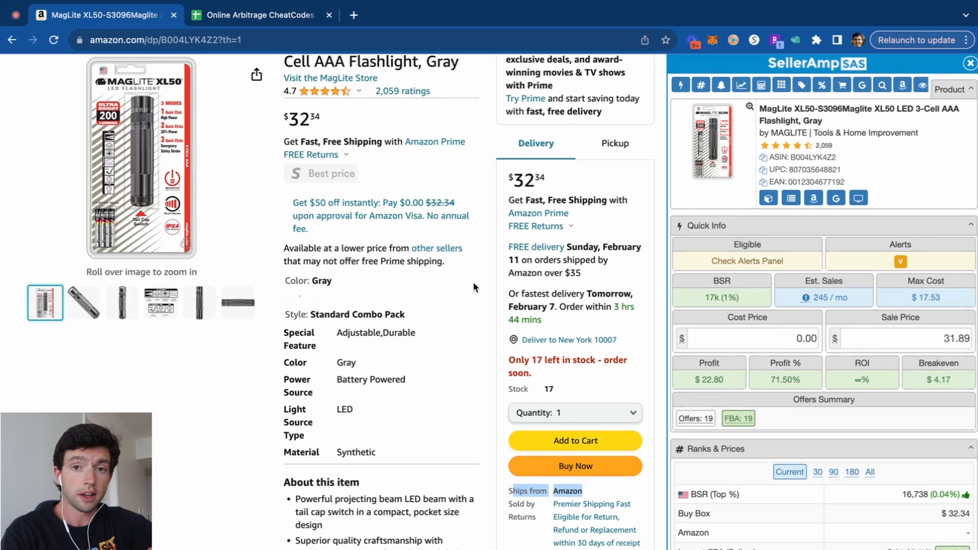
{"action": "scroll", "coordinate": [473, 288], "scroll_direction": "up", "scroll_amount": 4}
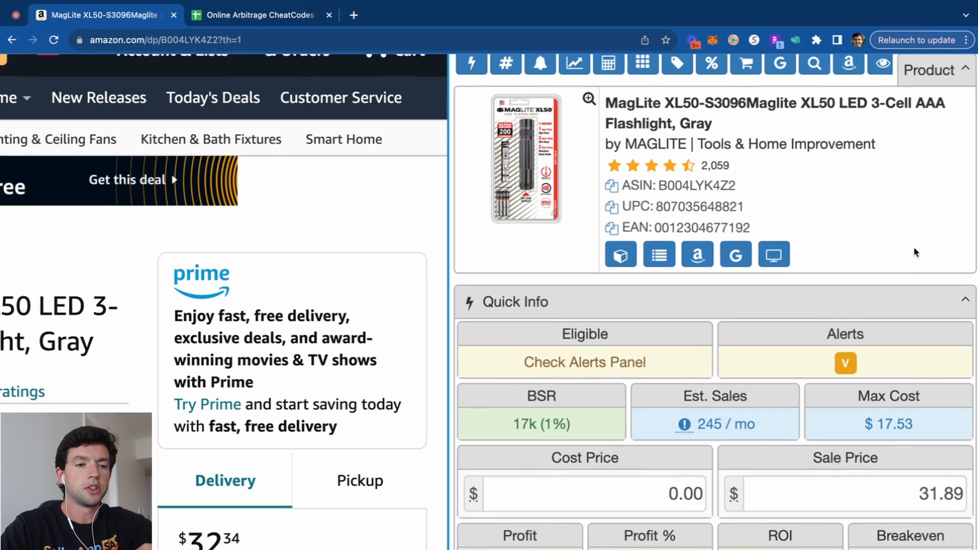
Test the flashlight's profit and ROI with cost prices of 10.00, 17.53 and 16.5.
{"action": "scroll", "coordinate": [913, 233], "scroll_direction": "down", "scroll_amount": 5}
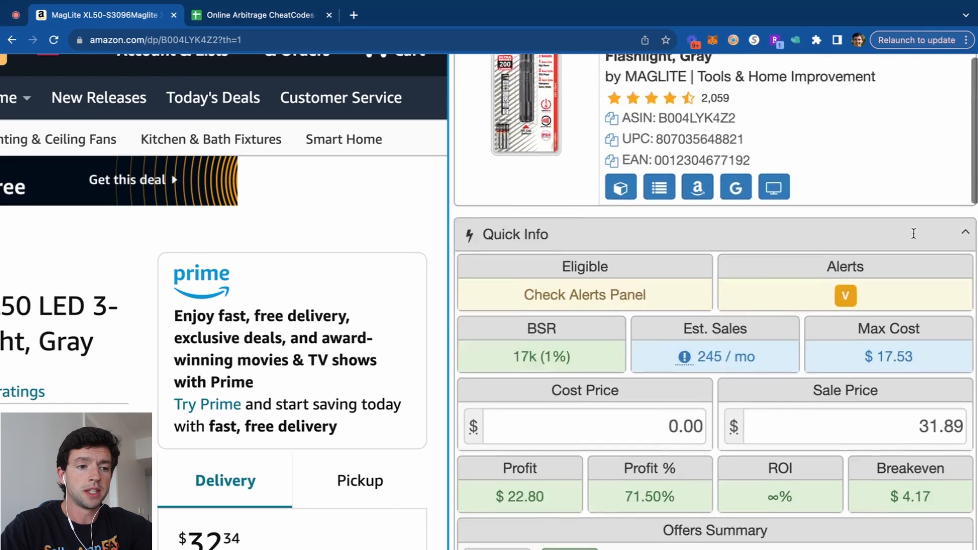
{"action": "scroll", "coordinate": [966, 275], "scroll_direction": "up", "scroll_amount": 5}
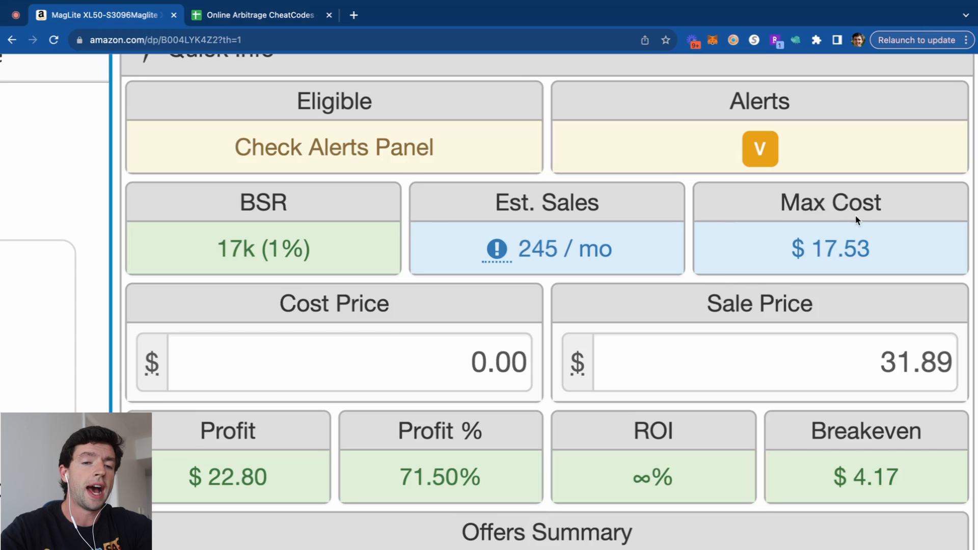
{"action": "left_click", "coordinate": [531, 362]}
{"action": "key", "text": "super+a"}
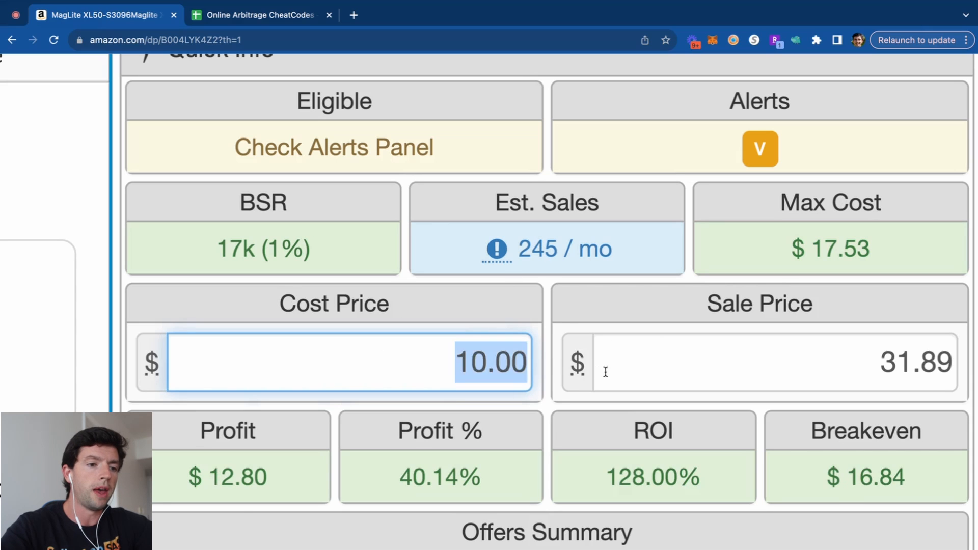
{"action": "type", "text": "17.53"}
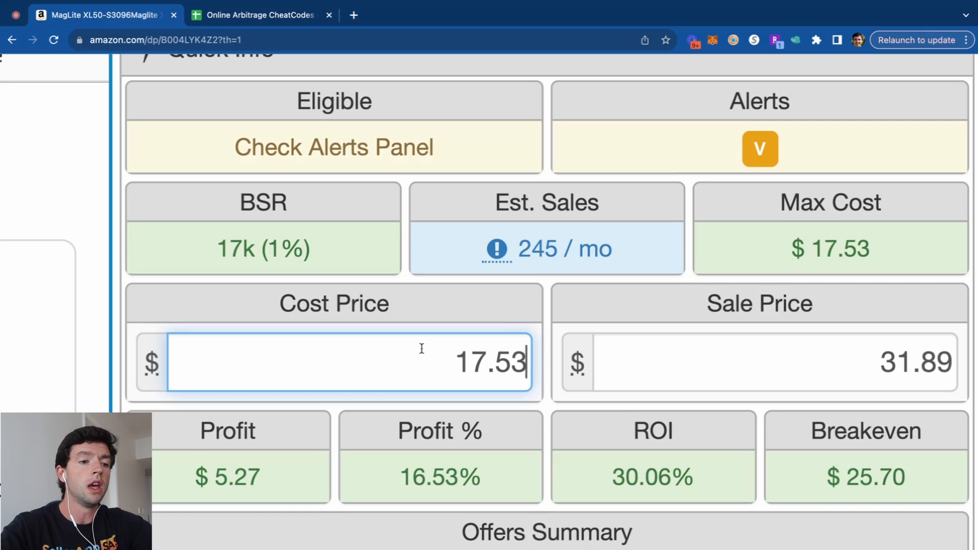
{"action": "left_click_drag", "start_coordinate": [421, 345], "coordinate": [614, 359]}
{"action": "type", "text": "16.5"}
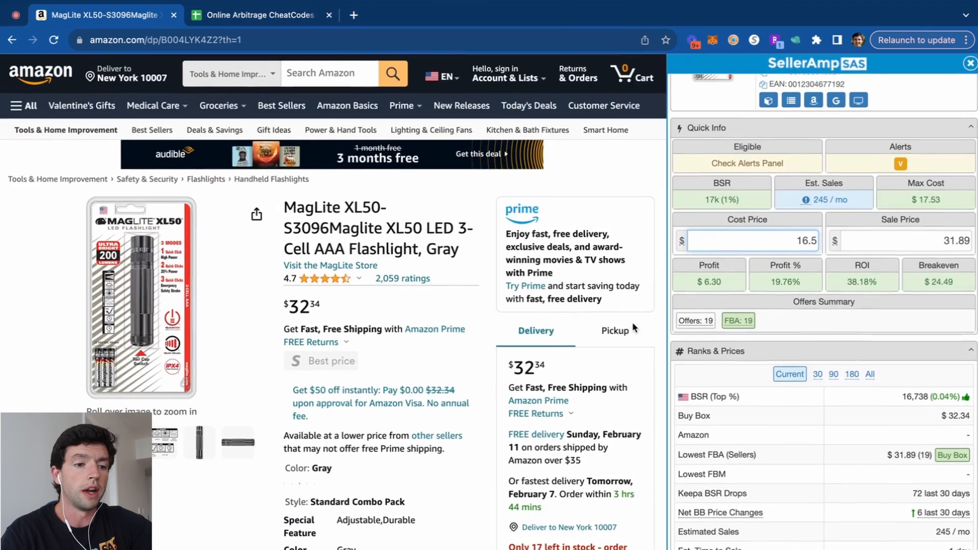
Examine the three-month price history chart for the Buy Box price, new offer count and Amazon's offer.
{"action": "scroll", "coordinate": [425, 361], "scroll_direction": "down", "scroll_amount": 15}
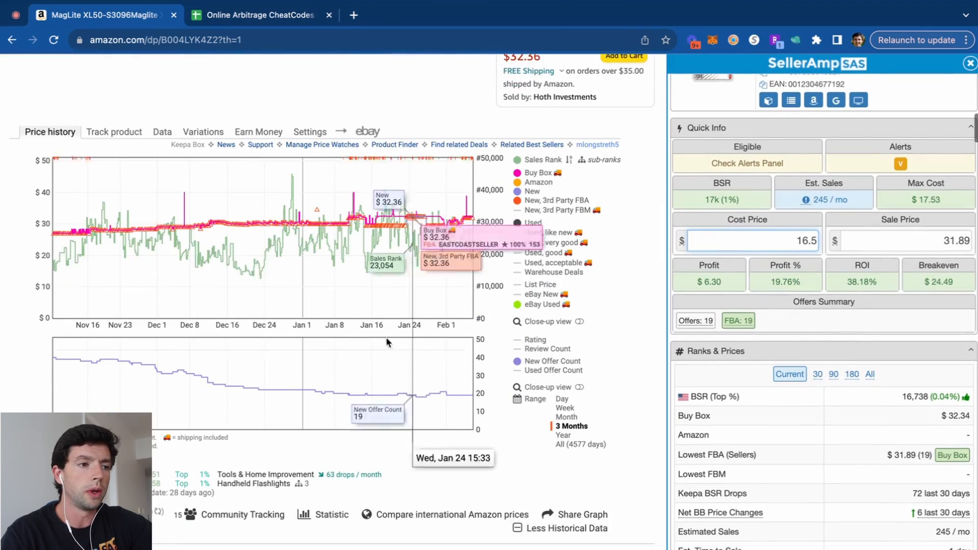
{"action": "scroll", "coordinate": [33, 236], "scroll_direction": "up", "scroll_amount": 3}
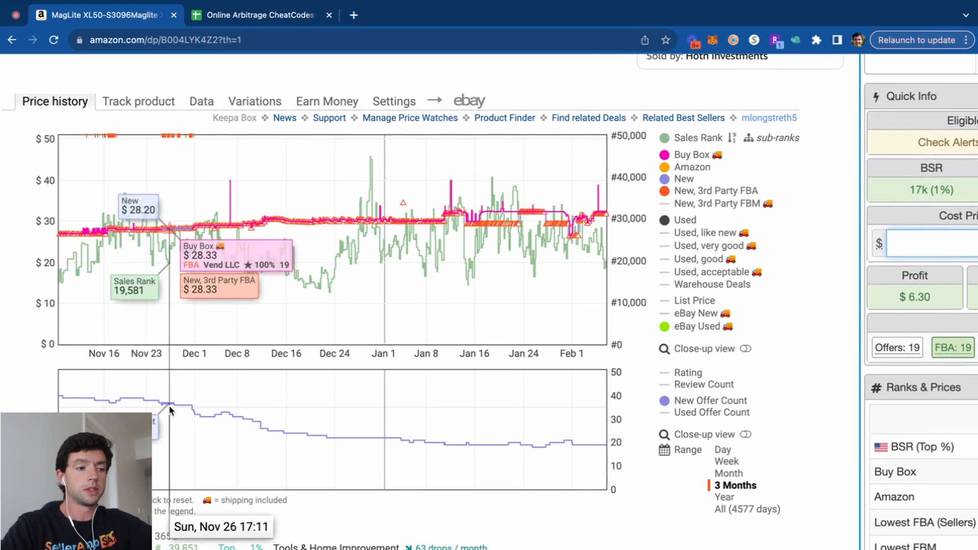
{"action": "scroll", "coordinate": [167, 396], "scroll_direction": "down", "scroll_amount": 1}
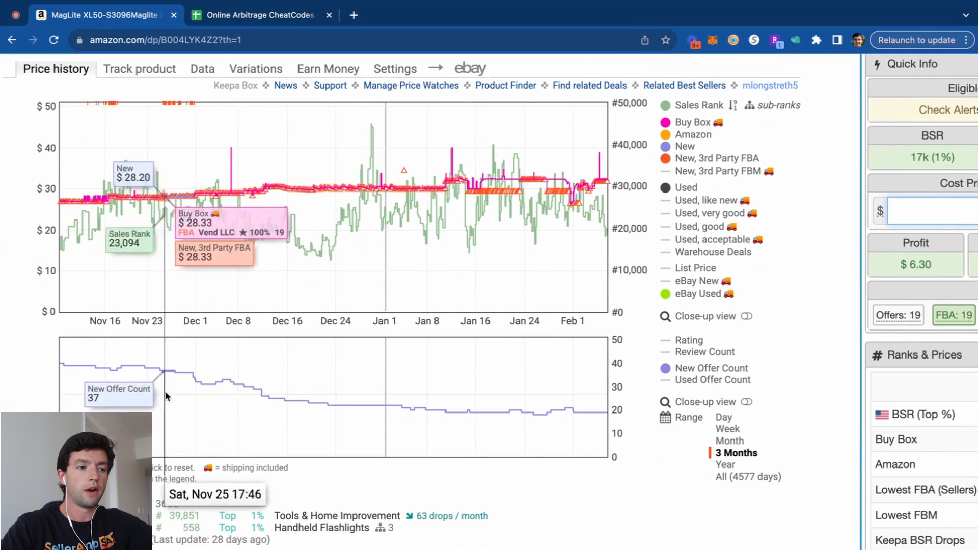
{"action": "scroll", "coordinate": [226, 377], "scroll_direction": "down", "scroll_amount": 1}
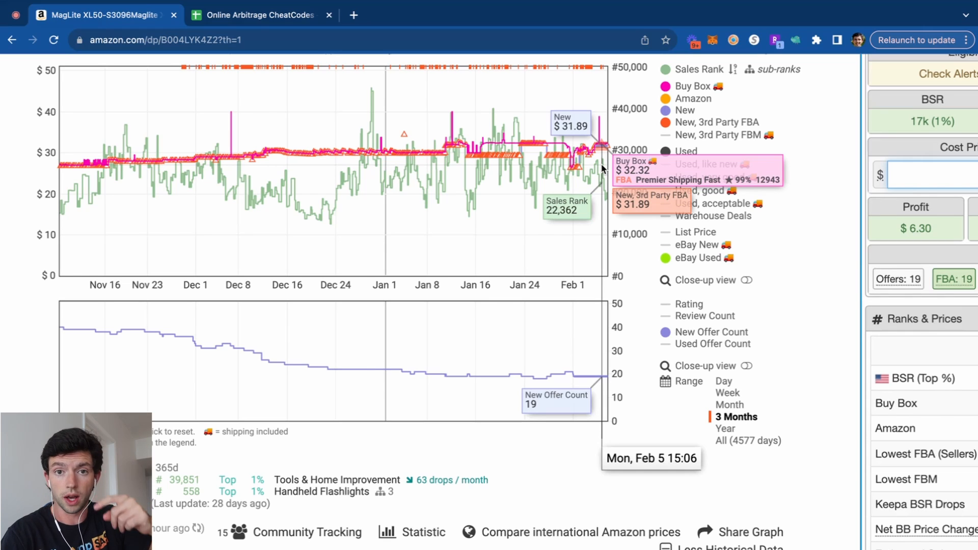
{"action": "left_click", "coordinate": [791, 72]}
{"action": "scroll", "coordinate": [793, 74], "scroll_direction": "up", "scroll_amount": 5}
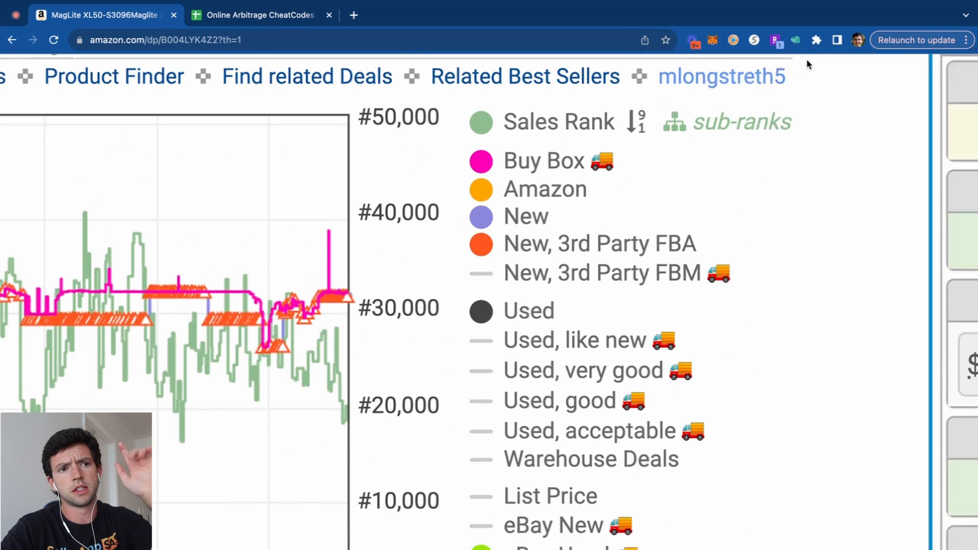
{"action": "scroll", "coordinate": [764, 145], "scroll_direction": "down", "scroll_amount": 5}
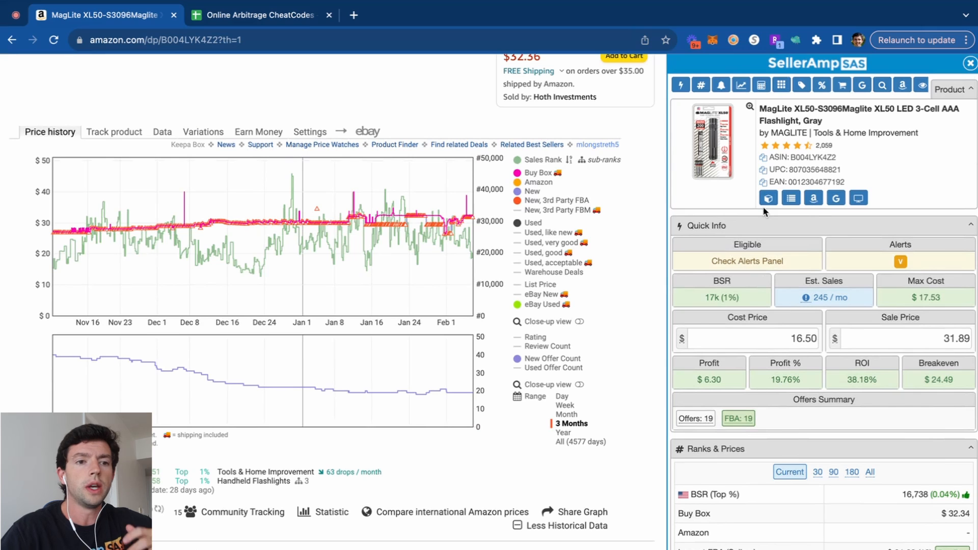
Search Google for the product title and open the maglite.com result for the XL50 LED 3-Cell AAA Presentation Box.
{"action": "left_click", "coordinate": [836, 199]}
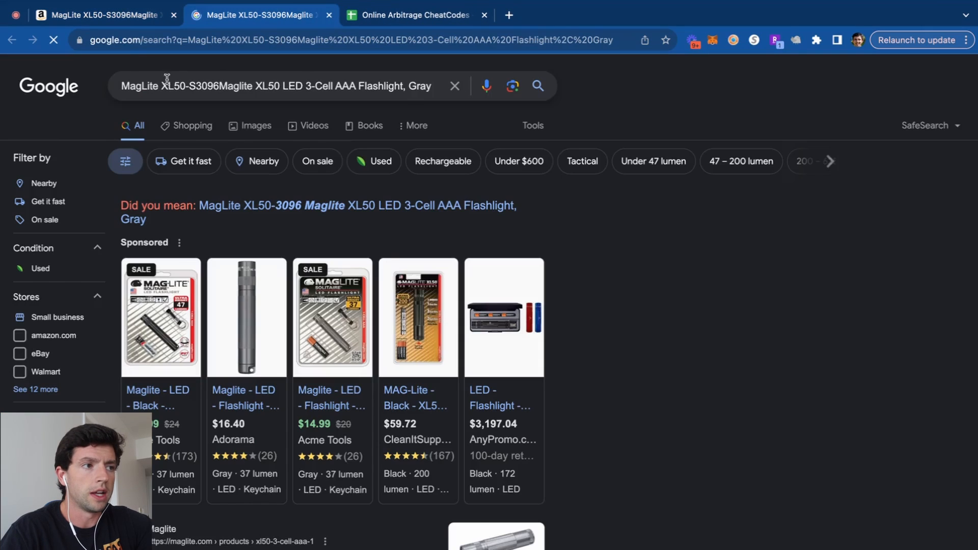
{"action": "left_click", "coordinate": [108, 23]}
{"action": "scroll", "coordinate": [331, 255], "scroll_direction": "up", "scroll_amount": 10}
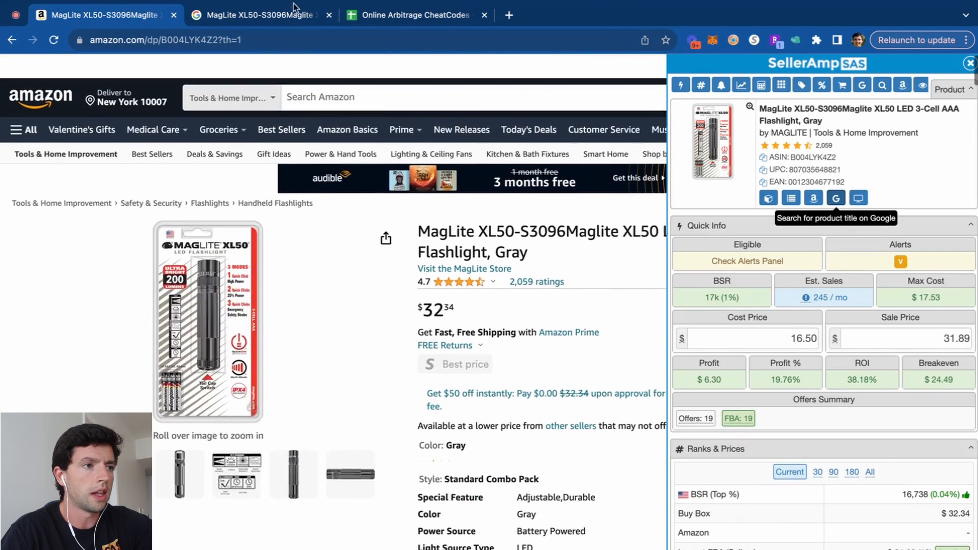
{"action": "left_click", "coordinate": [264, 33]}
{"action": "scroll", "coordinate": [185, 364], "scroll_direction": "down", "scroll_amount": 5}
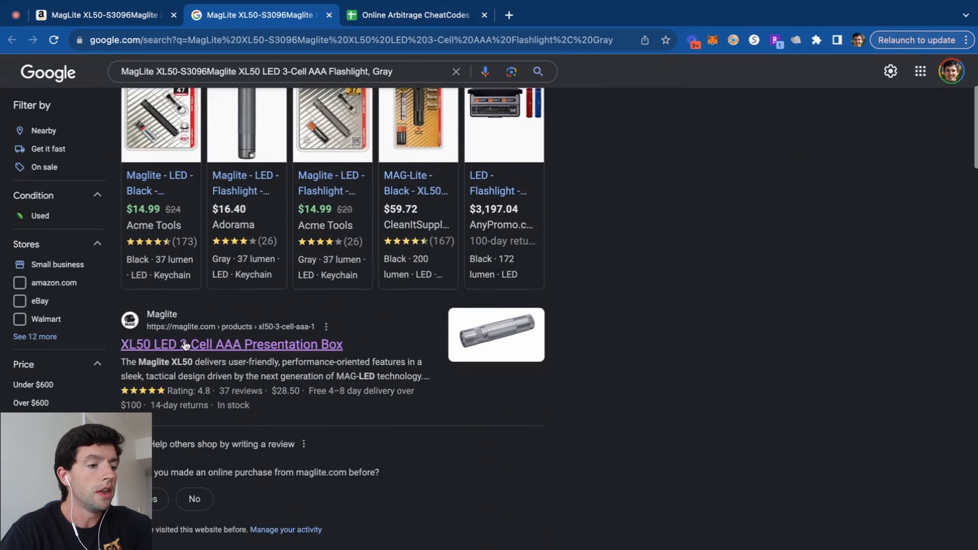
{"action": "left_click", "coordinate": [185, 346]}
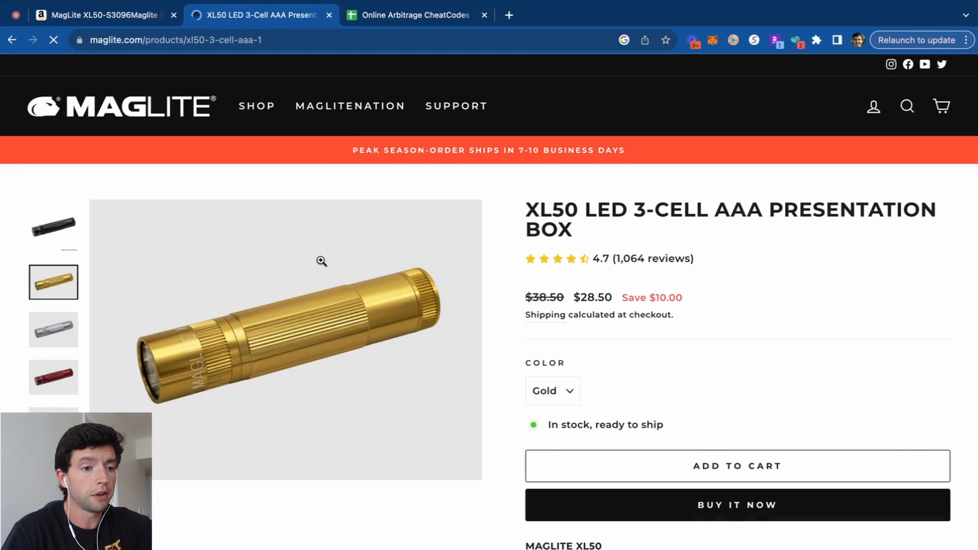
Choose the Silver color variant of the XL50 flashlight and check its price and availability.
{"action": "left_click", "coordinate": [552, 391]}
{"action": "left_click", "coordinate": [550, 427]}
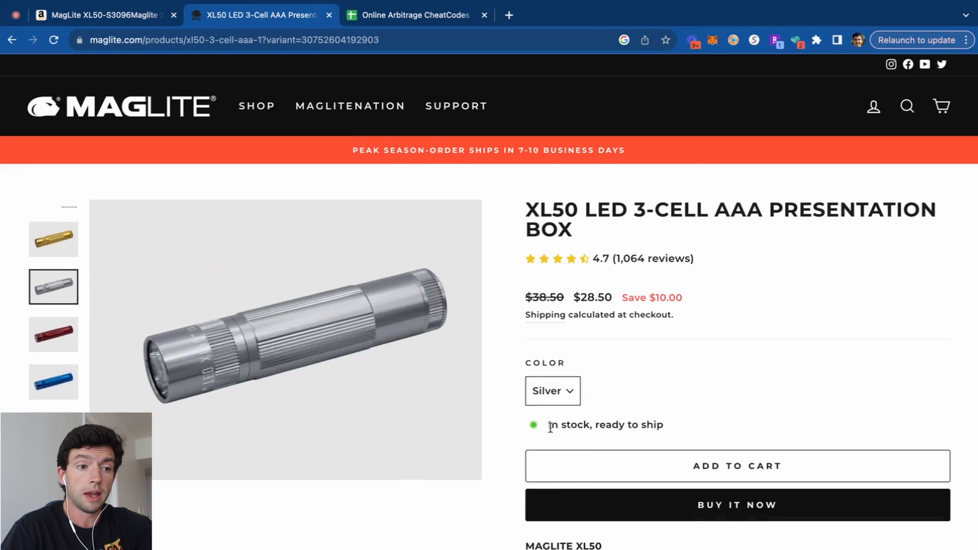
{"action": "scroll", "coordinate": [672, 314], "scroll_direction": "up", "scroll_amount": 5}
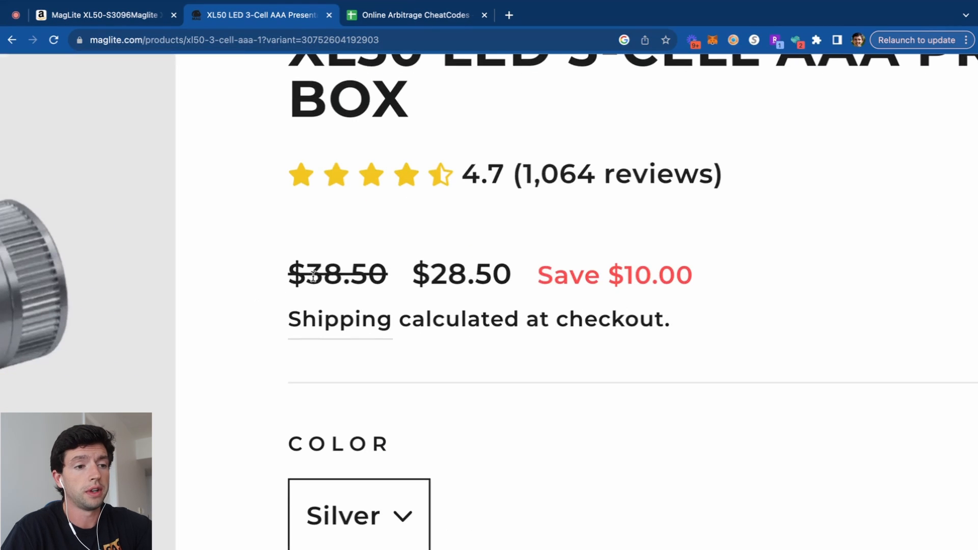
{"action": "scroll", "coordinate": [462, 280], "scroll_direction": "down", "scroll_amount": 5}
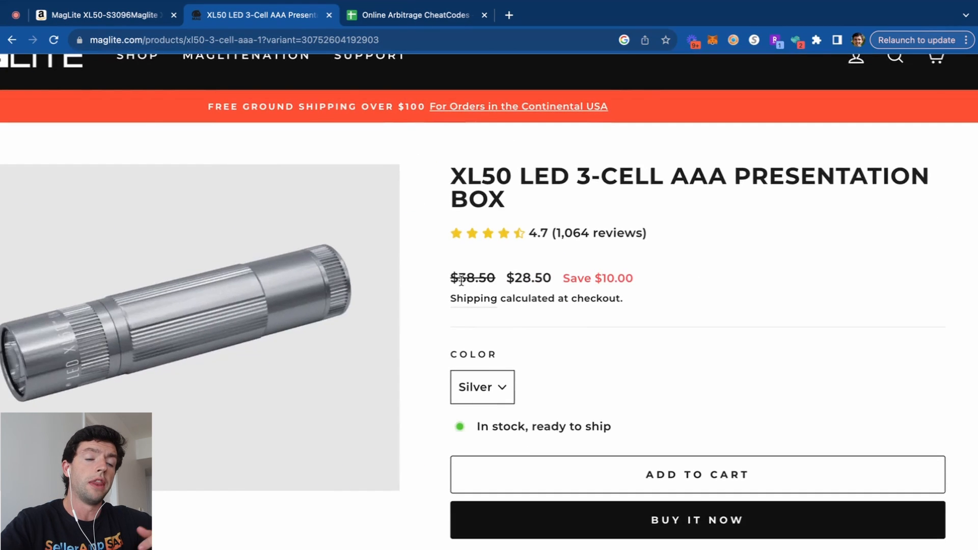
{"action": "scroll", "coordinate": [461, 281], "scroll_direction": "up", "scroll_amount": 2}
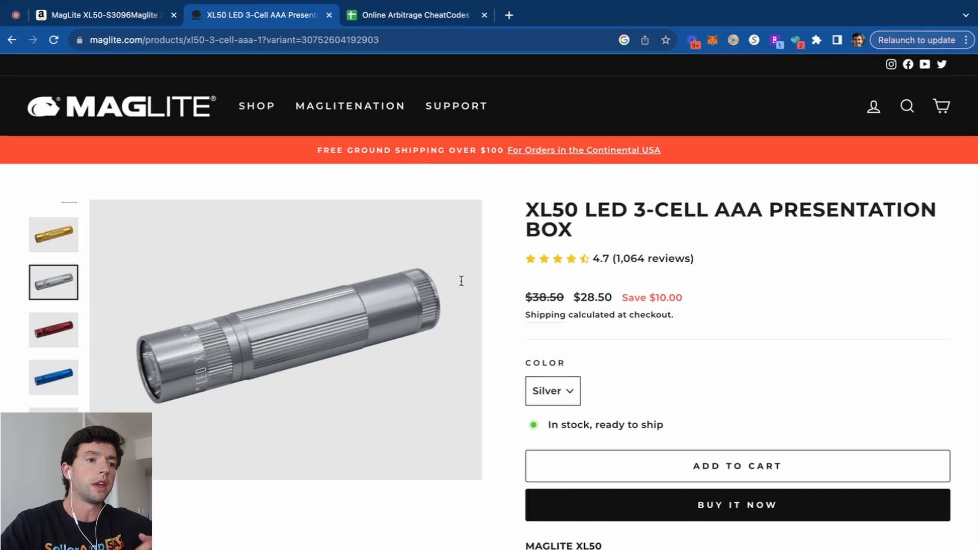
Return to the Amazon listing and calculate its cost price as 28.5*.6.
{"action": "left_click", "coordinate": [144, 18]}
{"action": "left_click", "coordinate": [784, 347]}
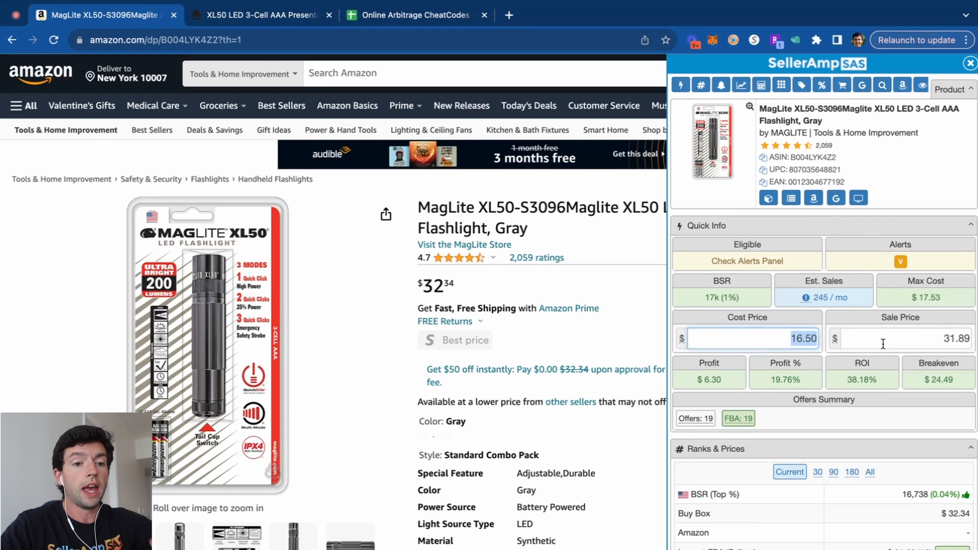
{"action": "type", "text": "28.5"}
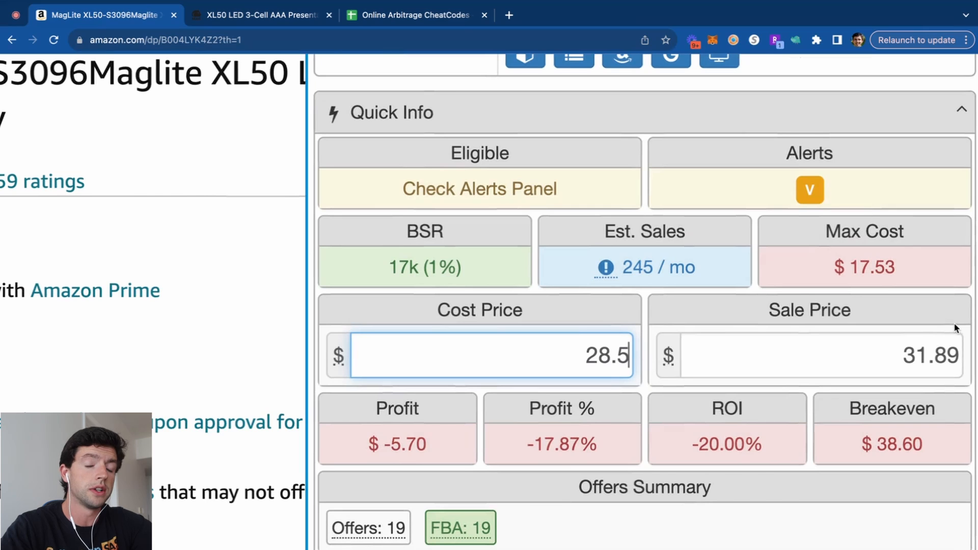
{"action": "type", "text": "*.6"}
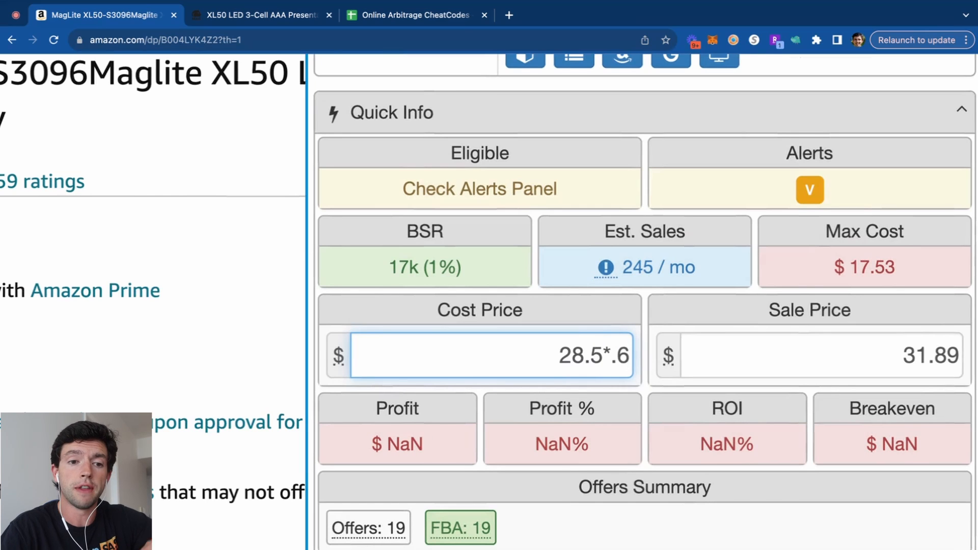
{"action": "key", "text": "Return"}
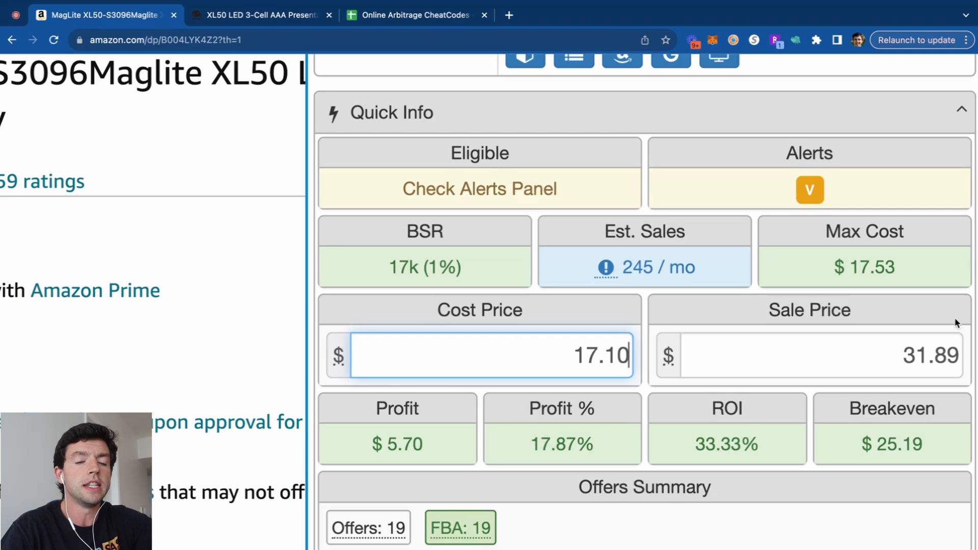
Examine the price history chart over its full range of 4577 days, and set the range back to 3 Months.
{"action": "scroll", "coordinate": [956, 322], "scroll_direction": "down", "scroll_amount": 2}
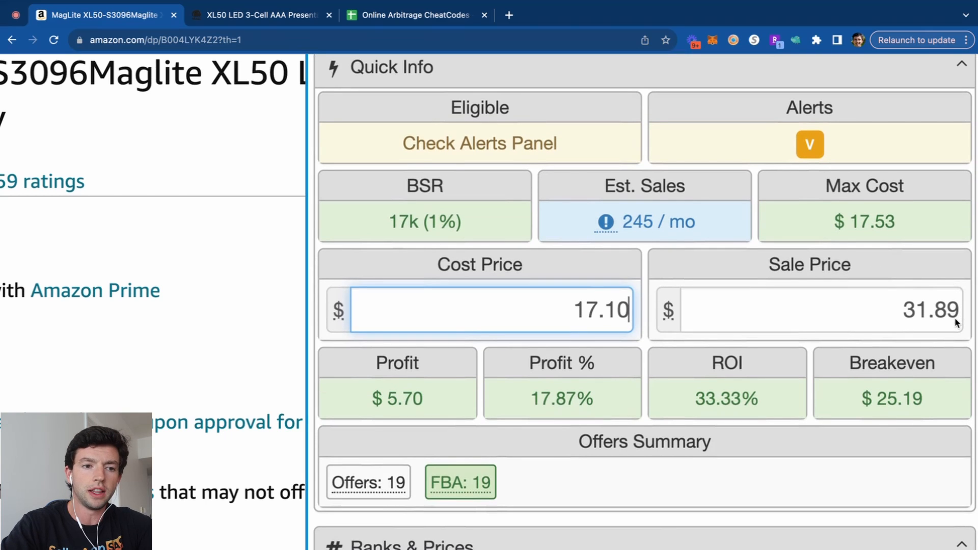
{"action": "scroll", "coordinate": [957, 323], "scroll_direction": "down", "scroll_amount": 3}
{"action": "scroll", "coordinate": [543, 367], "scroll_direction": "down", "scroll_amount": 10}
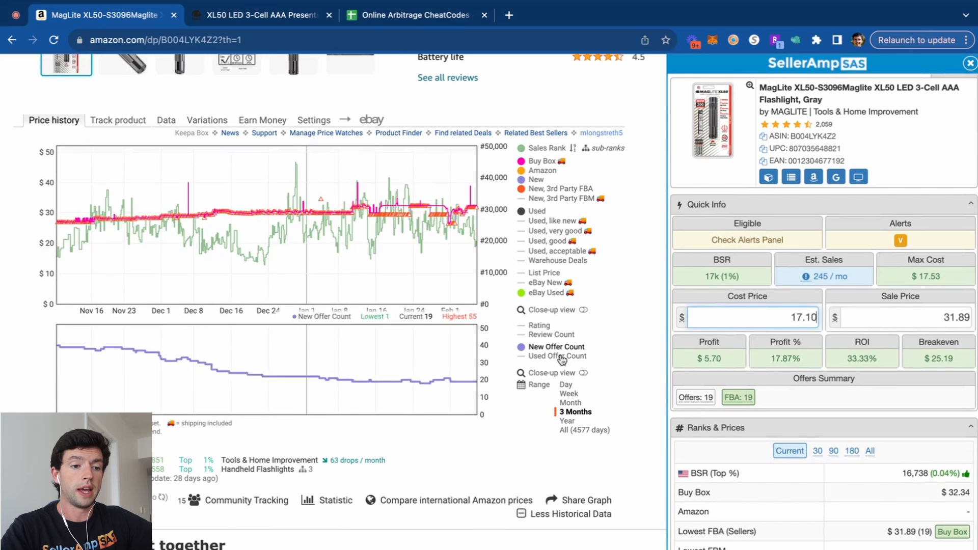
{"action": "left_click", "coordinate": [581, 430]}
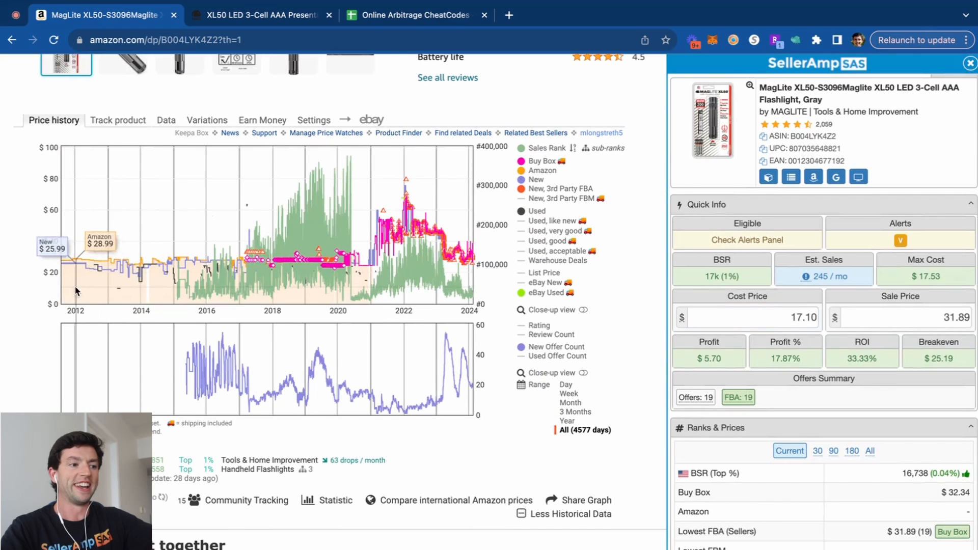
{"action": "scroll", "coordinate": [42, 286], "scroll_direction": "up", "scroll_amount": 1}
{"action": "scroll", "coordinate": [656, 485], "scroll_direction": "up", "scroll_amount": 3}
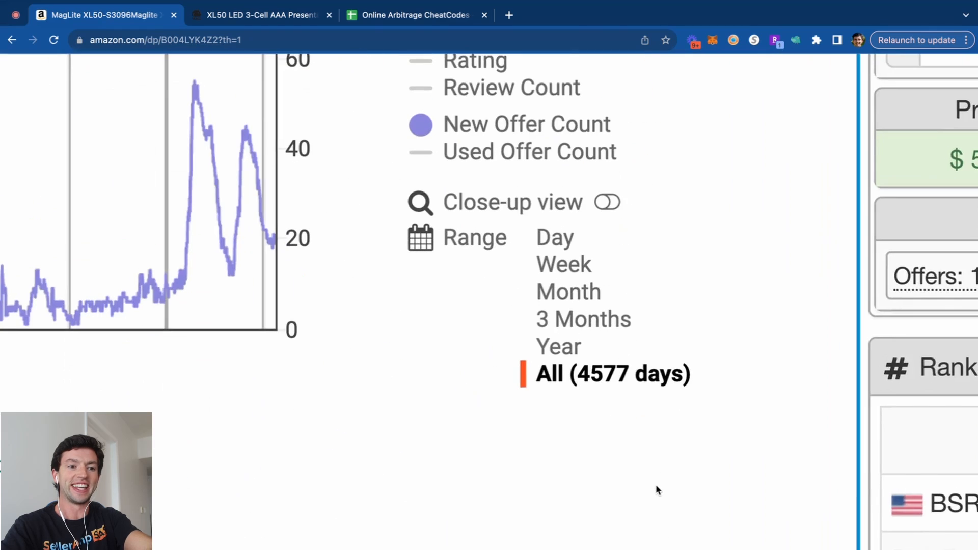
{"action": "scroll", "coordinate": [655, 484], "scroll_direction": "down", "scroll_amount": 5}
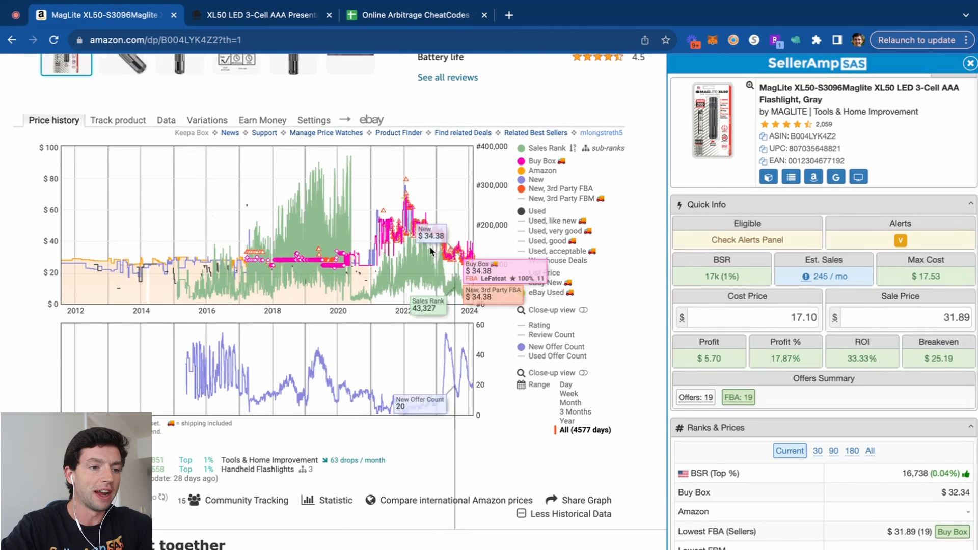
{"action": "left_click", "coordinate": [575, 412]}
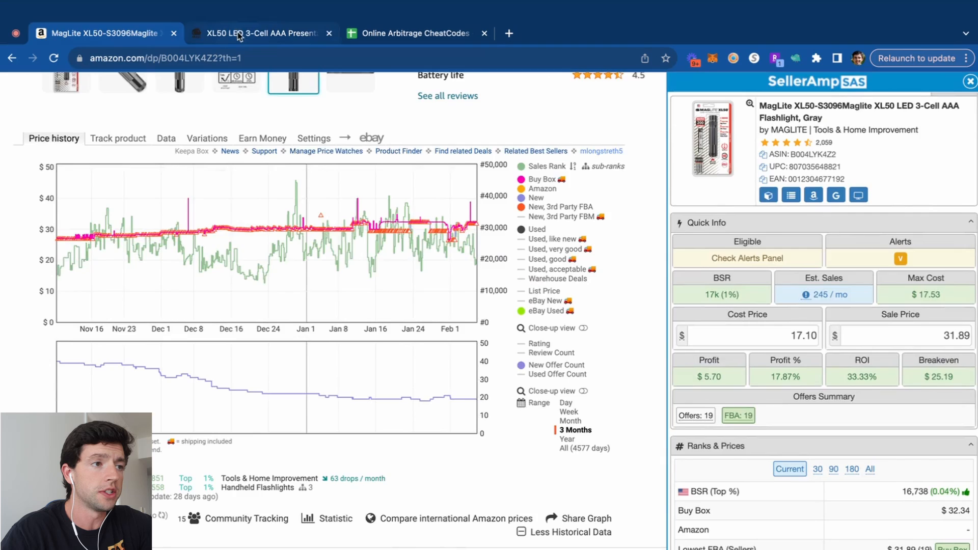
Revisit the Maglite product page and reorder the browser tabs so the Amazon listing follows it.
{"action": "left_click", "coordinate": [238, 36]}
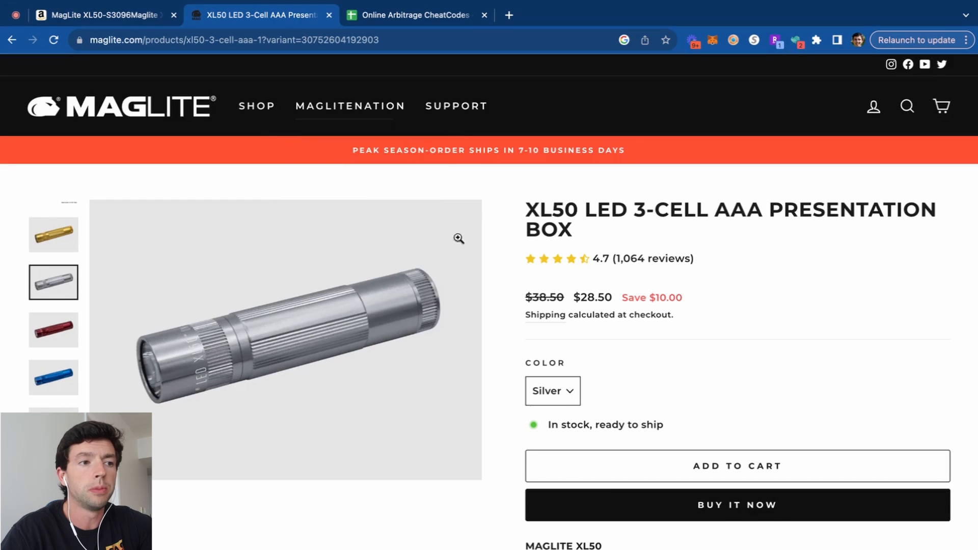
{"action": "left_click_drag", "start_coordinate": [105, 20], "coordinate": [260, 15]}
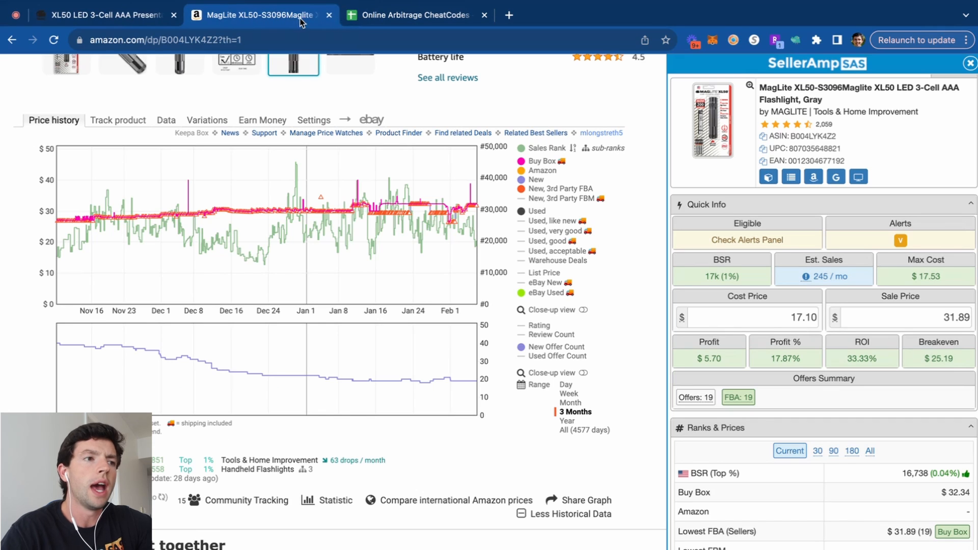
Review the flashlight's ranks and prices, alerts, charts, profit calculator and competing offers in the SellerAmp data beside the Amazon listing.
{"action": "scroll", "coordinate": [603, 314], "scroll_direction": "up", "scroll_amount": 15}
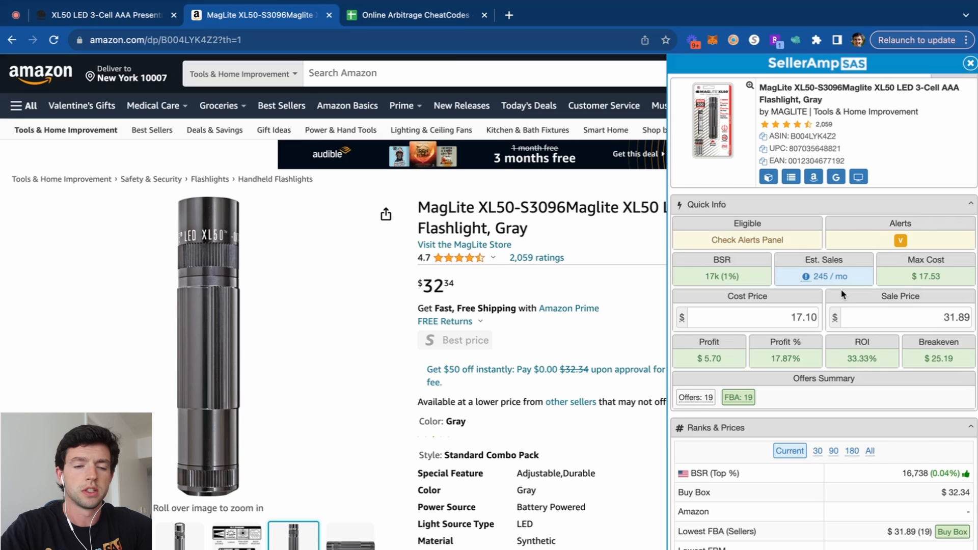
{"action": "scroll", "coordinate": [843, 294], "scroll_direction": "down", "scroll_amount": 6}
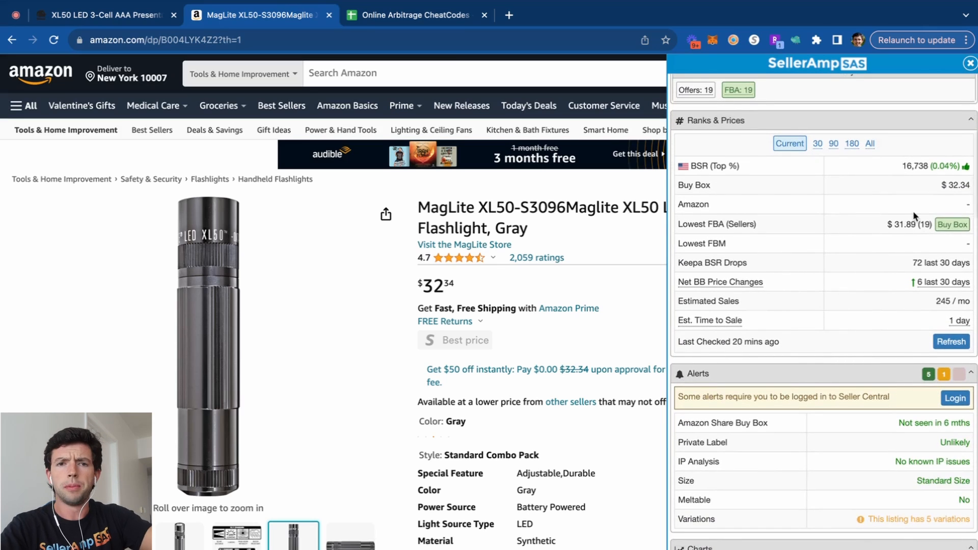
{"action": "scroll", "coordinate": [912, 211], "scroll_direction": "down", "scroll_amount": 3}
{"action": "scroll", "coordinate": [927, 199], "scroll_direction": "up", "scroll_amount": 2}
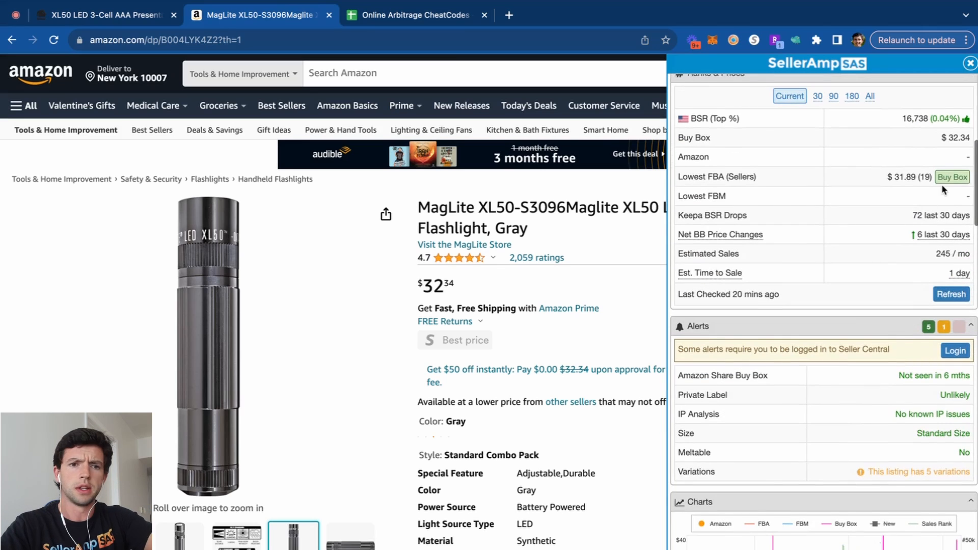
{"action": "scroll", "coordinate": [942, 189], "scroll_direction": "down", "scroll_amount": 7}
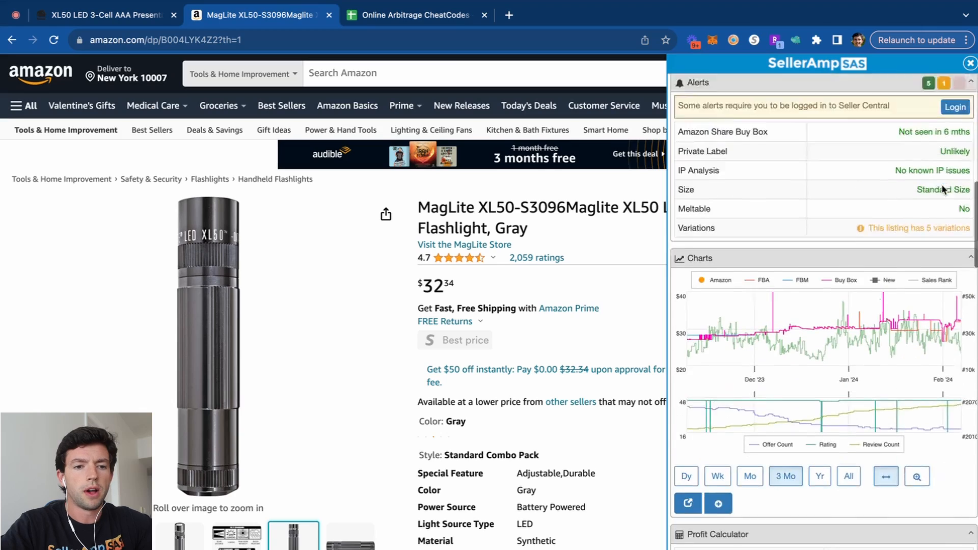
{"action": "scroll", "coordinate": [970, 306], "scroll_direction": "down", "scroll_amount": 3}
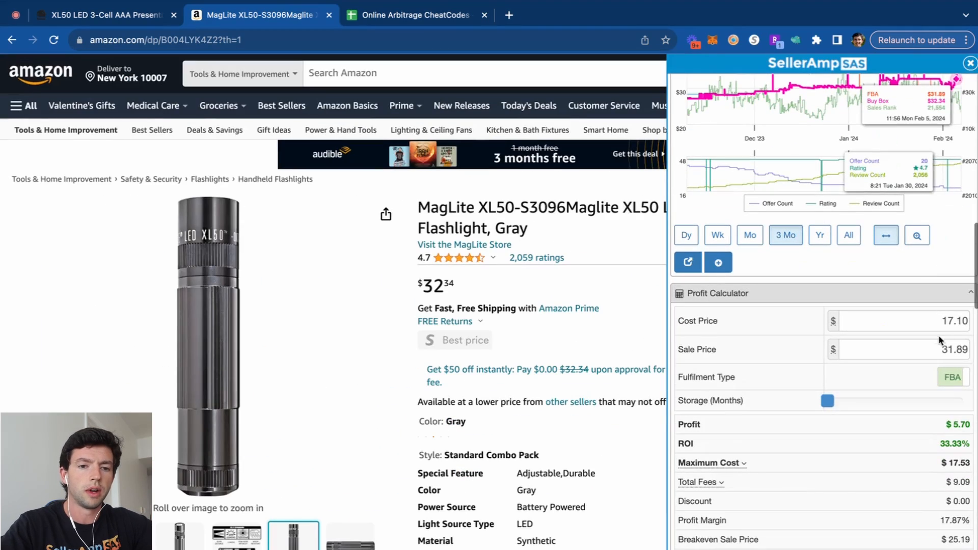
{"action": "scroll", "coordinate": [960, 399], "scroll_direction": "down", "scroll_amount": 2}
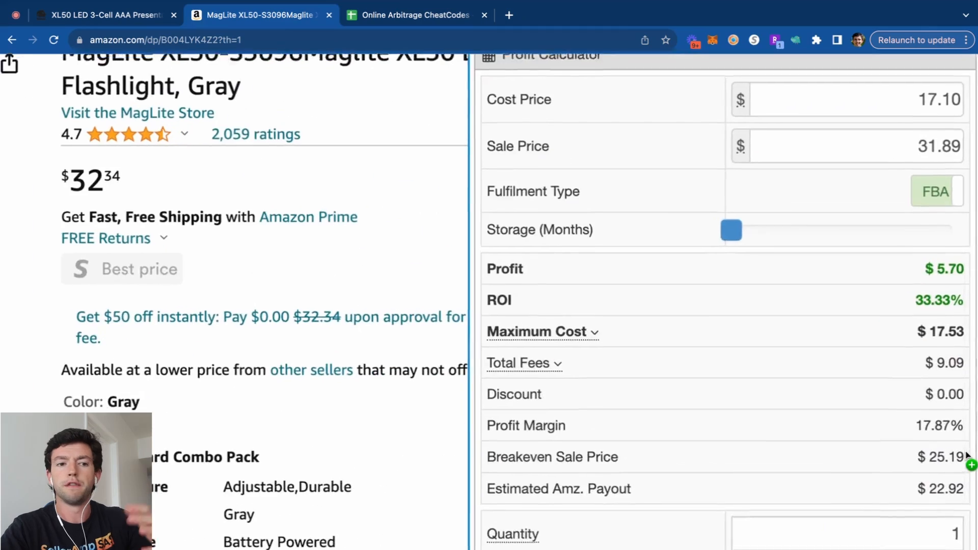
{"action": "scroll", "coordinate": [968, 455], "scroll_direction": "down", "scroll_amount": 4}
{"action": "scroll", "coordinate": [966, 455], "scroll_direction": "down", "scroll_amount": 8}
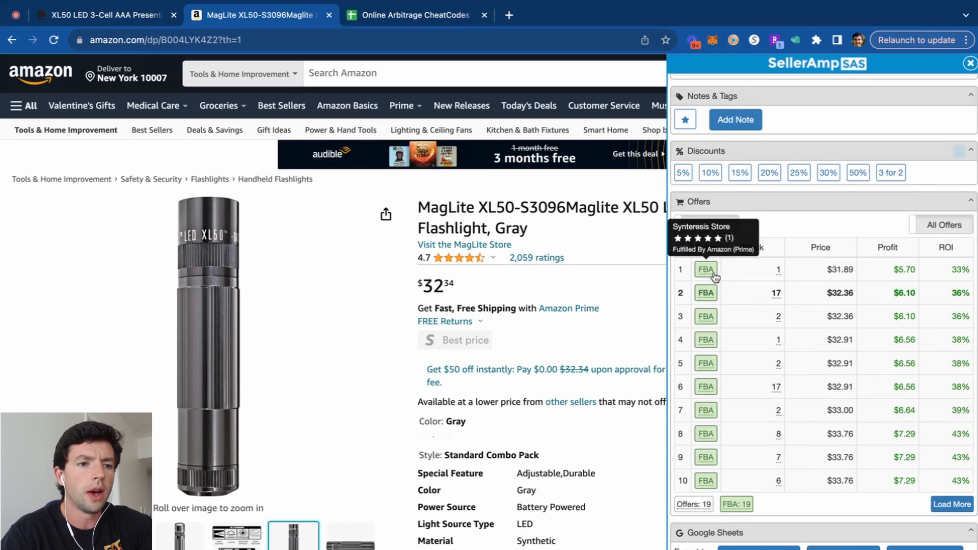
Open SellerAmp storefront lookups for the ninth and eighth sellers in the offers list, and return to the Amazon listing.
{"action": "scroll", "coordinate": [974, 416], "scroll_direction": "up", "scroll_amount": 3}
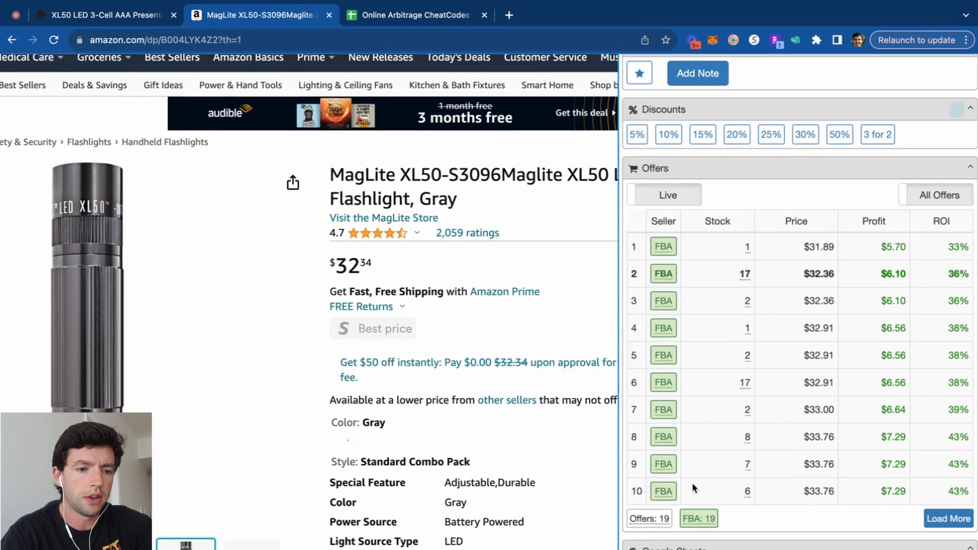
{"action": "mouse_move", "coordinate": [672, 491]}
{"action": "mouse_move", "coordinate": [666, 470]}
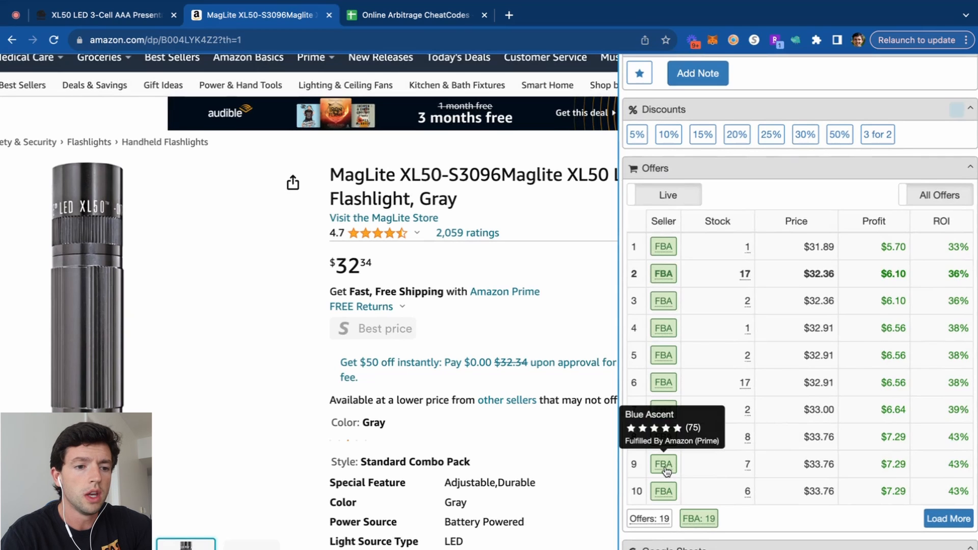
{"action": "scroll", "coordinate": [666, 470], "scroll_direction": "down", "scroll_amount": 2}
{"action": "left_click", "coordinate": [669, 422]}
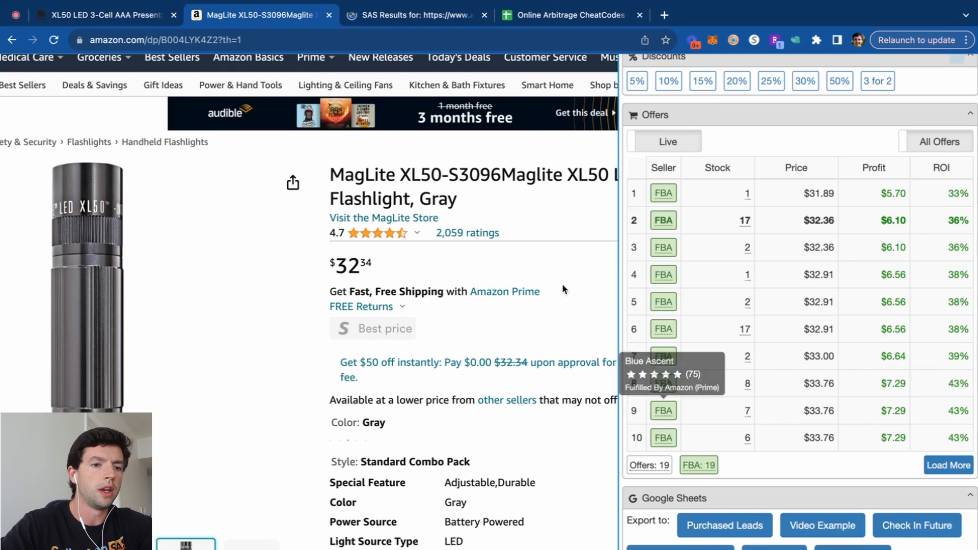
{"action": "left_click", "coordinate": [665, 385]}
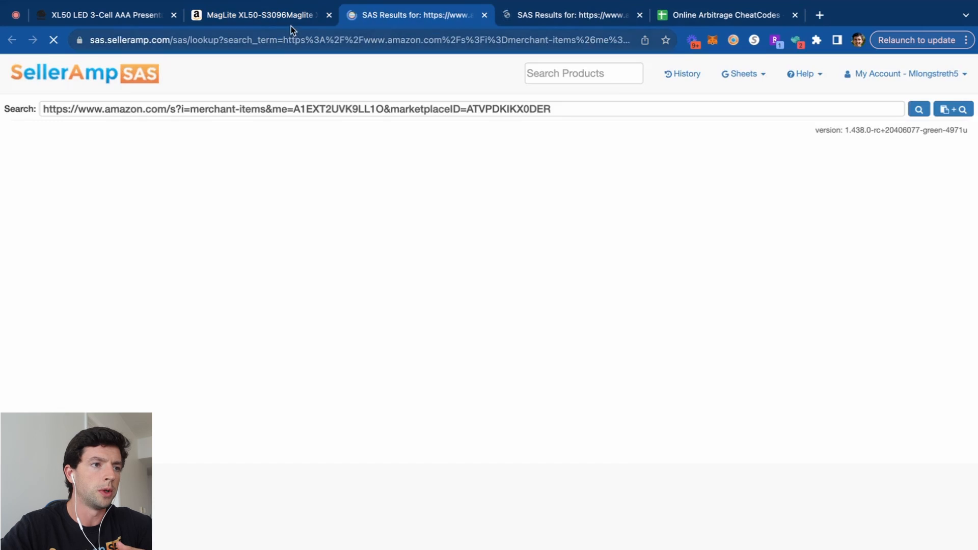
{"action": "left_click", "coordinate": [290, 19]}
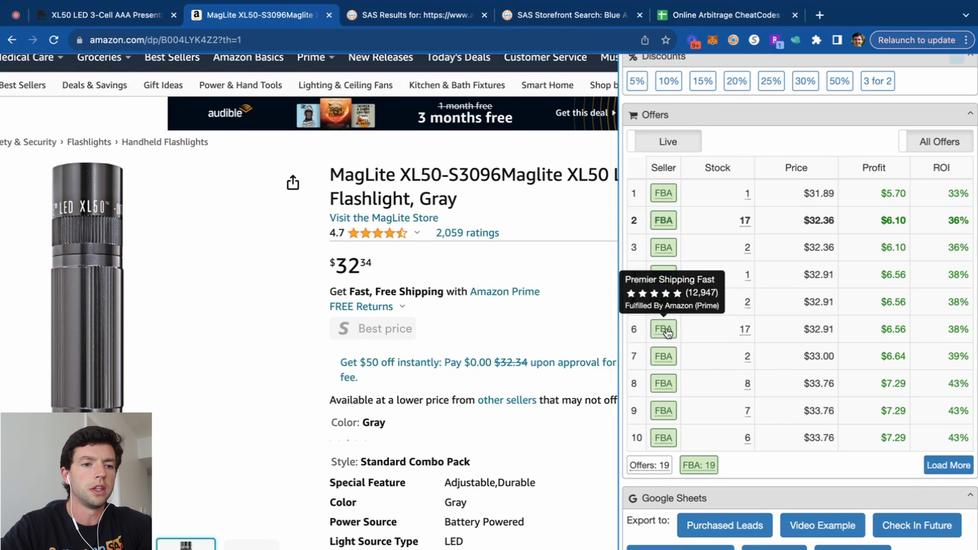
Open storefront lookups for the sixth, third and second sellers in the flashlight's offers list.
{"action": "left_click", "coordinate": [667, 332]}
{"action": "left_click", "coordinate": [277, 21]}
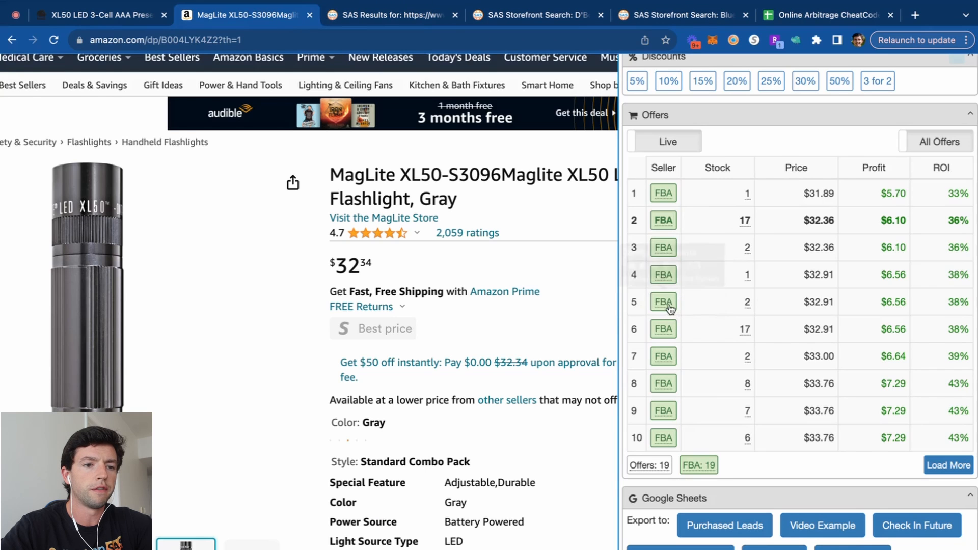
{"action": "mouse_move", "coordinate": [665, 283]}
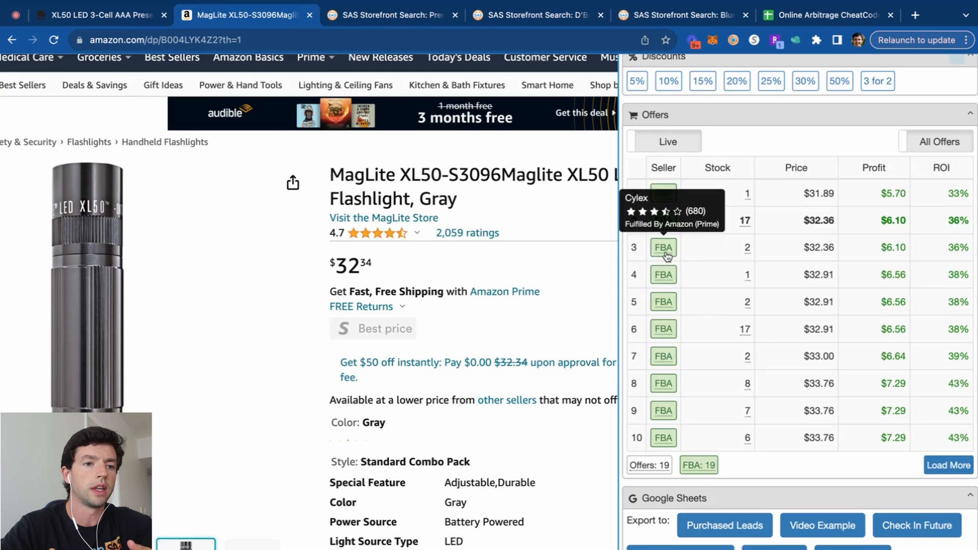
{"action": "left_click", "coordinate": [663, 247]}
{"action": "left_click", "coordinate": [237, 19]}
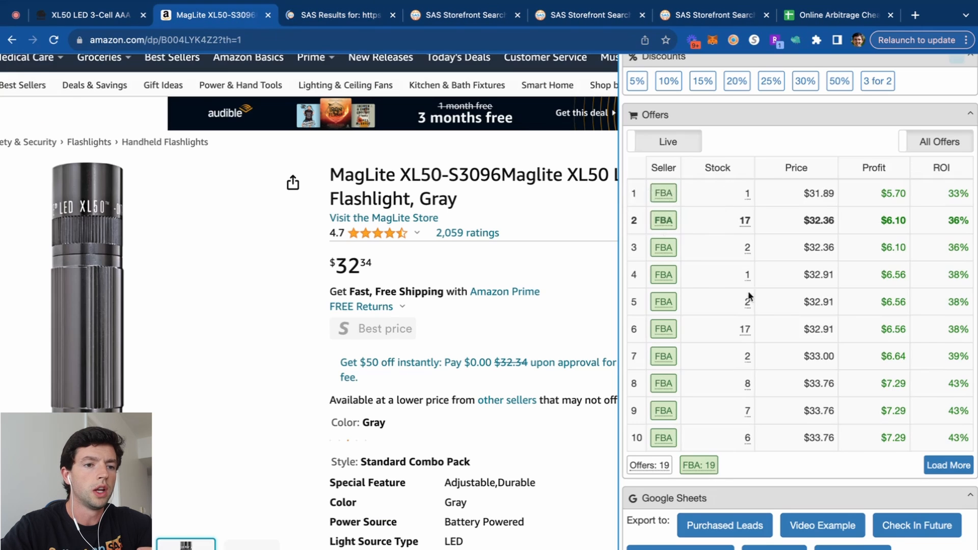
{"action": "left_click", "coordinate": [662, 226]}
Examine Blue Ascent's storefront lookup, covering its top brands, categories and listed products.
{"action": "left_click", "coordinate": [738, 18]}
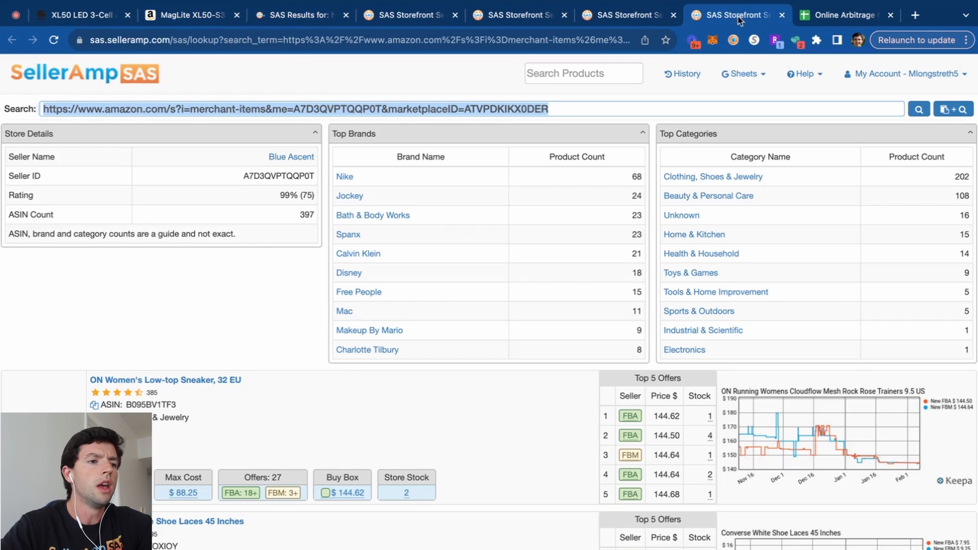
{"action": "scroll", "coordinate": [411, 175], "scroll_direction": "down", "scroll_amount": 10}
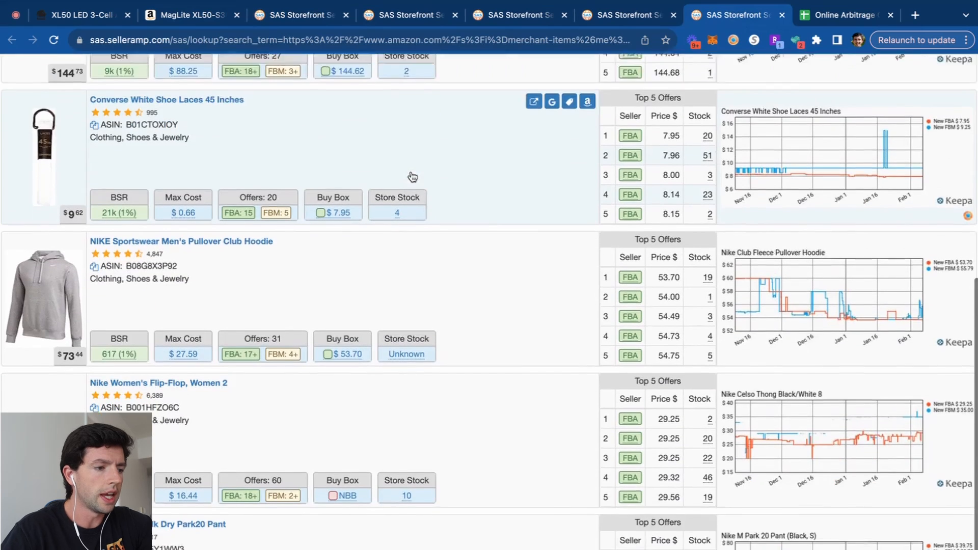
{"action": "scroll", "coordinate": [387, 318], "scroll_direction": "up", "scroll_amount": 1}
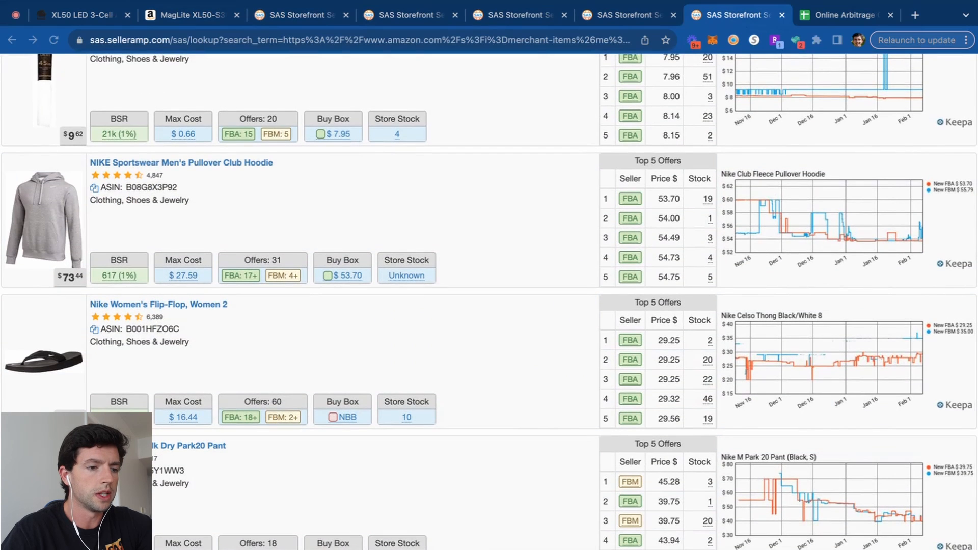
{"action": "scroll", "coordinate": [489, 302], "scroll_direction": "down", "scroll_amount": 8}
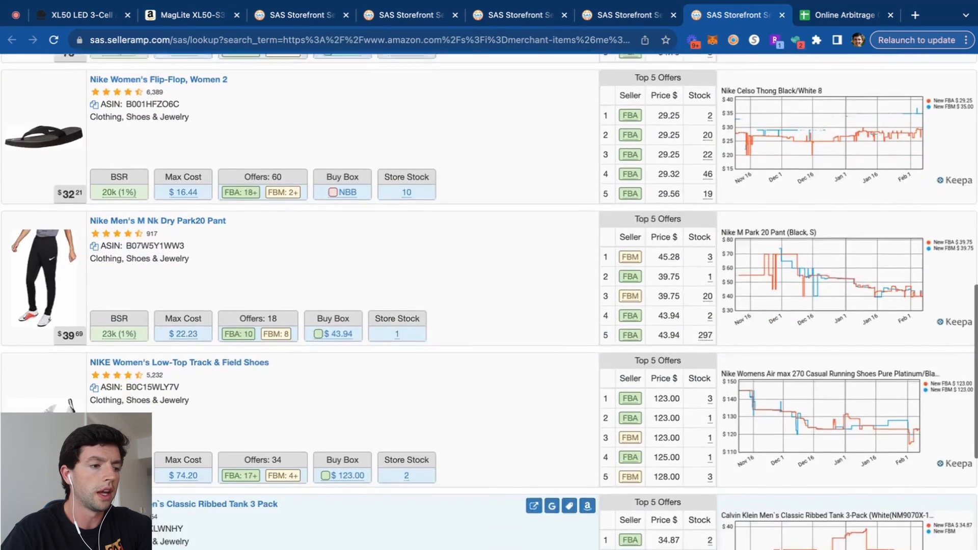
{"action": "scroll", "coordinate": [497, 260], "scroll_direction": "up", "scroll_amount": 10}
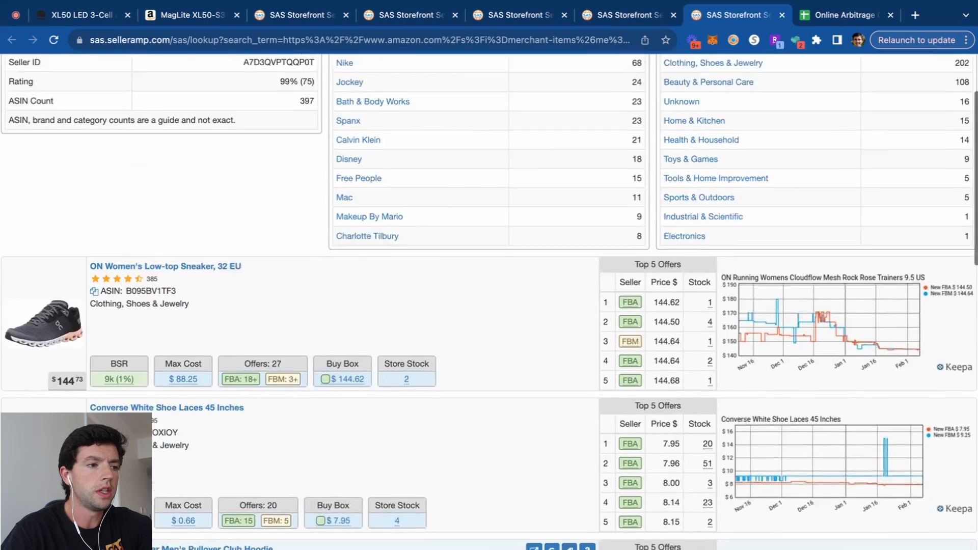
{"action": "scroll", "coordinate": [498, 259], "scroll_direction": "down", "scroll_amount": 3}
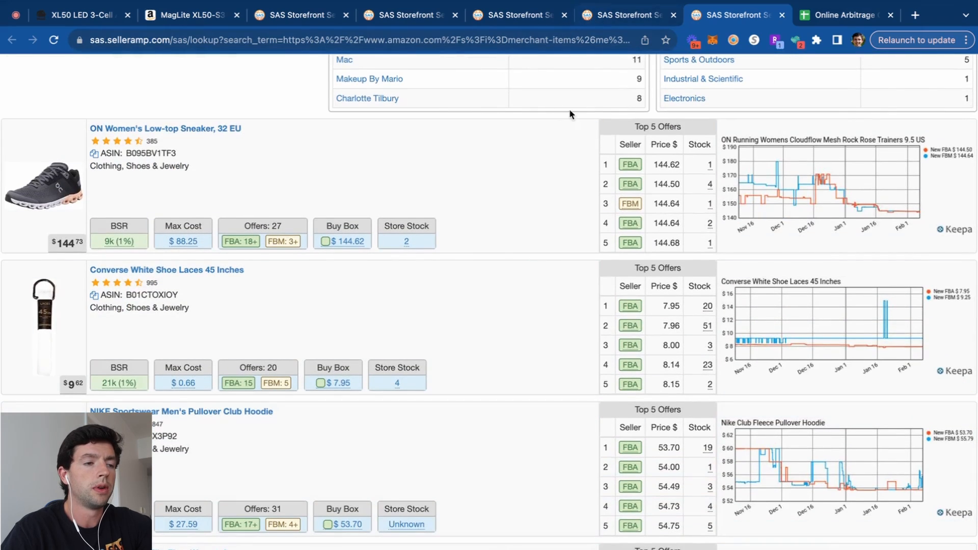
{"action": "scroll", "coordinate": [569, 109], "scroll_direction": "up", "scroll_amount": 7}
Browse the storefront products of the eighth and sixth offers' sellers, from the PlayStation 5 games to the Xbox titles and headsets.
{"action": "left_click", "coordinate": [629, 15]}
{"action": "scroll", "coordinate": [517, 301], "scroll_direction": "down", "scroll_amount": 6}
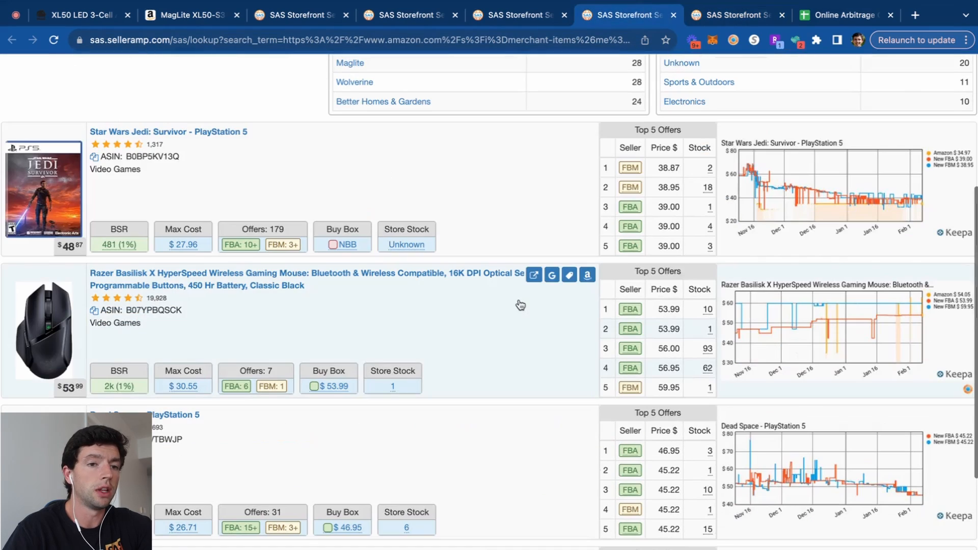
{"action": "left_click", "coordinate": [539, 17]}
{"action": "scroll", "coordinate": [520, 133], "scroll_direction": "down", "scroll_amount": 10}
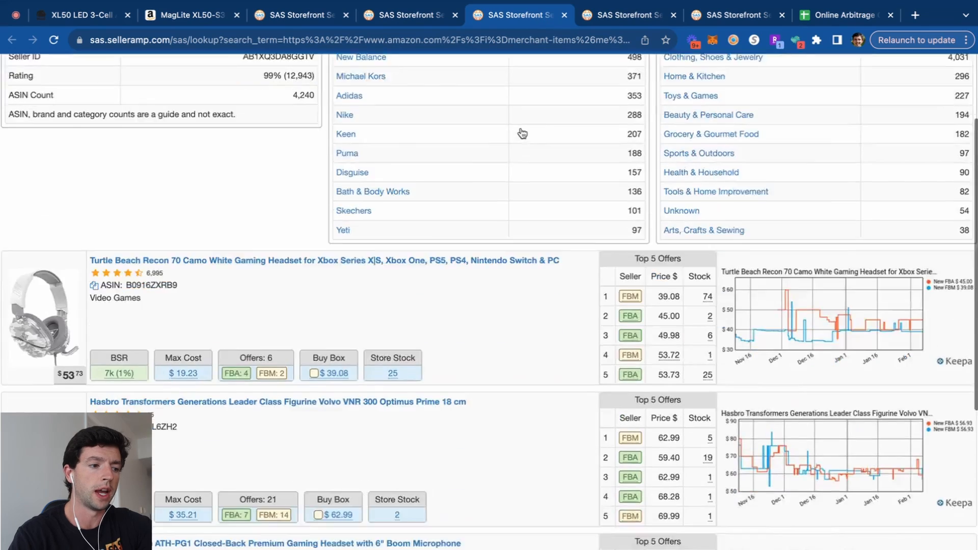
{"action": "scroll", "coordinate": [522, 134], "scroll_direction": "up", "scroll_amount": 1}
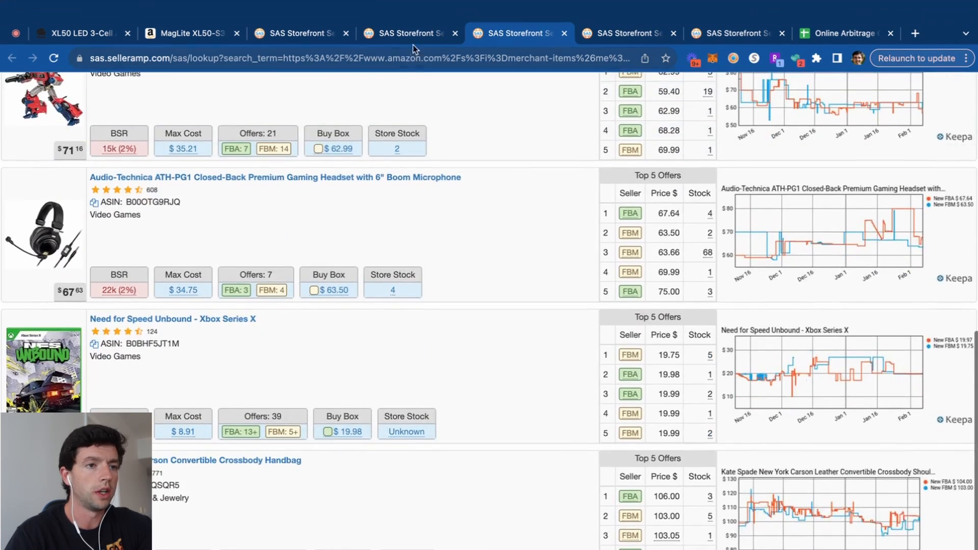
Examine the storefront lookup that lists the Corsair M65 RGB Elite mouse and FIFA 23.
{"action": "left_click", "coordinate": [412, 15]}
{"action": "scroll", "coordinate": [381, 141], "scroll_direction": "down", "scroll_amount": 2}
{"action": "scroll", "coordinate": [380, 141], "scroll_direction": "down", "scroll_amount": 3}
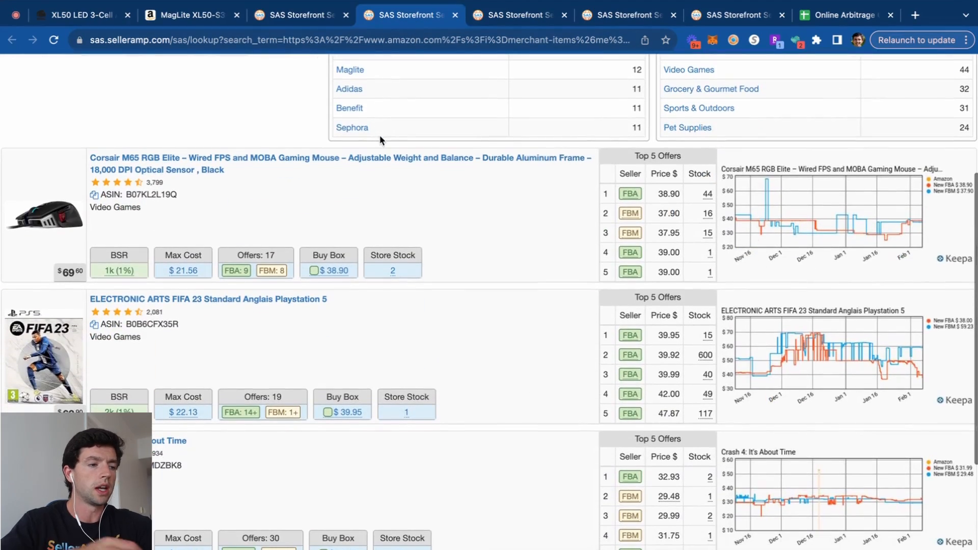
{"action": "scroll", "coordinate": [16, 280], "scroll_direction": "up", "scroll_amount": 5}
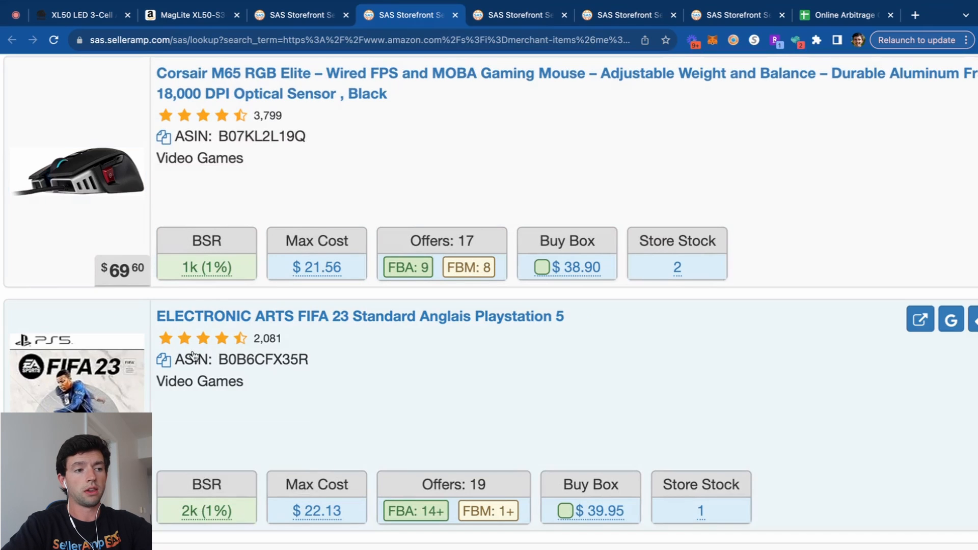
Search Google for the Corsair M65 RGB Elite mouse, skim the results, and close them to return to the storefront lookups.
{"action": "scroll", "coordinate": [208, 296], "scroll_direction": "down", "scroll_amount": 5}
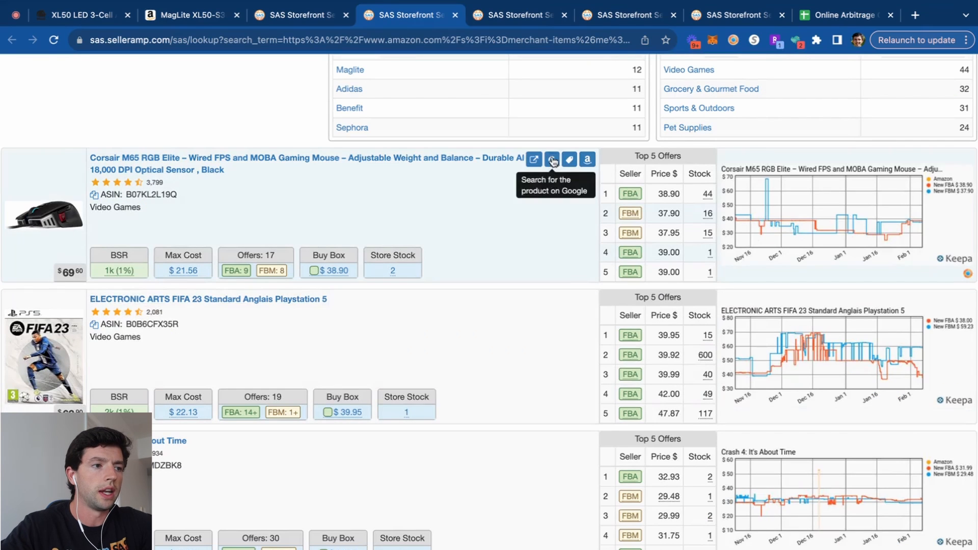
{"action": "left_click", "coordinate": [553, 160]}
{"action": "scroll", "coordinate": [318, 322], "scroll_direction": "down", "scroll_amount": 5}
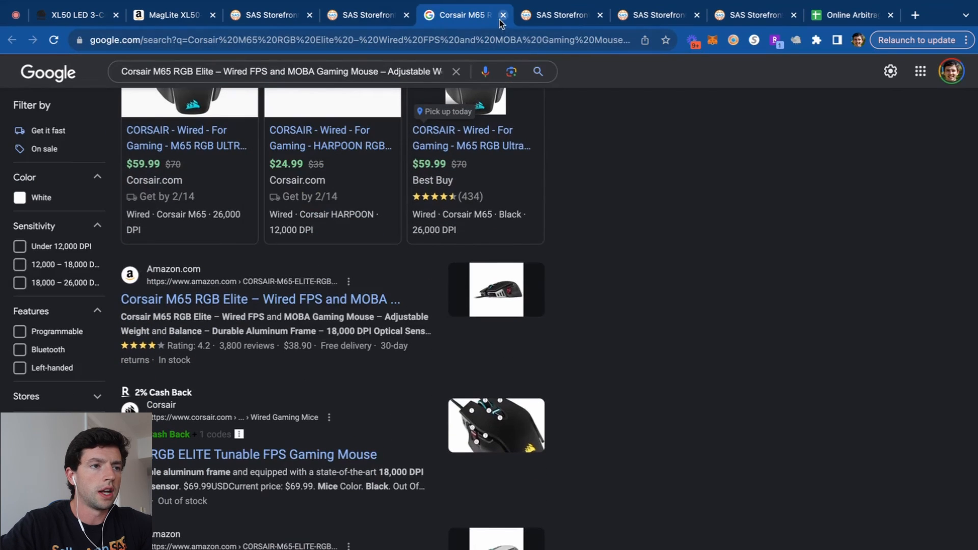
{"action": "left_click", "coordinate": [502, 16]}
{"action": "left_click", "coordinate": [458, 16]}
Check the sales ranks of the storefront's Nike Free RN and Tanjun shoes and the Maglite 2-Cell D flashlight.
{"action": "scroll", "coordinate": [316, 246], "scroll_direction": "down", "scroll_amount": 3}
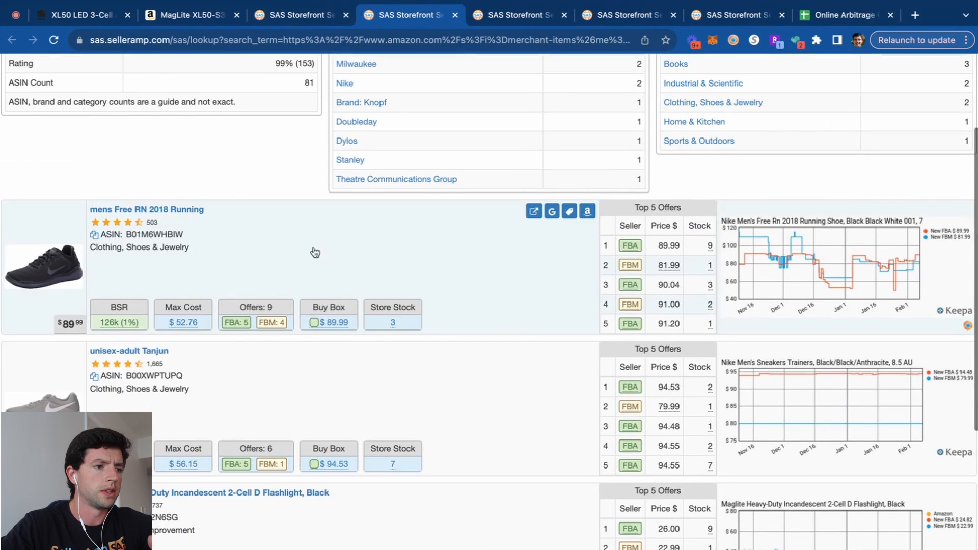
{"action": "mouse_move", "coordinate": [116, 331]}
{"action": "scroll", "coordinate": [110, 323], "scroll_direction": "down", "scroll_amount": 2}
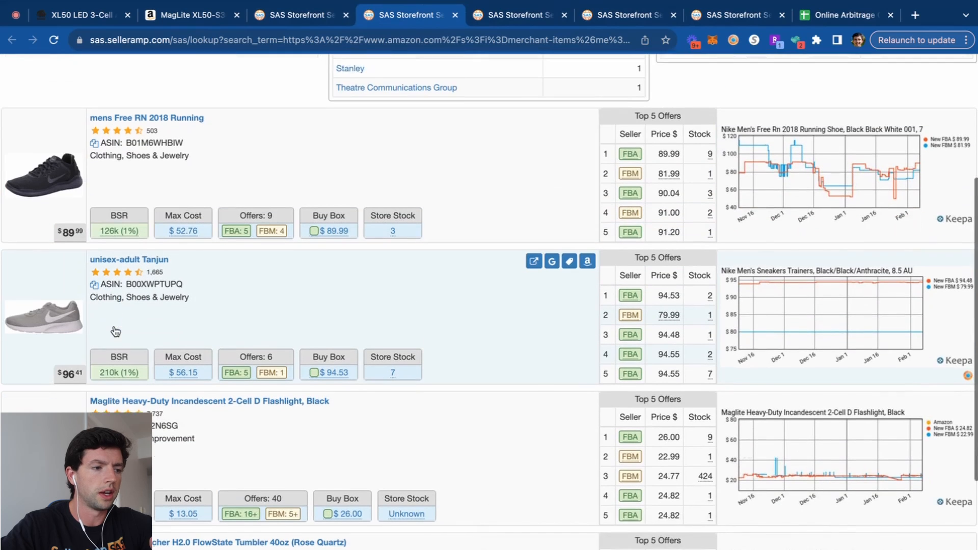
{"action": "mouse_move", "coordinate": [115, 365]}
{"action": "scroll", "coordinate": [111, 368], "scroll_direction": "down", "scroll_amount": 1}
{"action": "scroll", "coordinate": [111, 367], "scroll_direction": "down", "scroll_amount": 1}
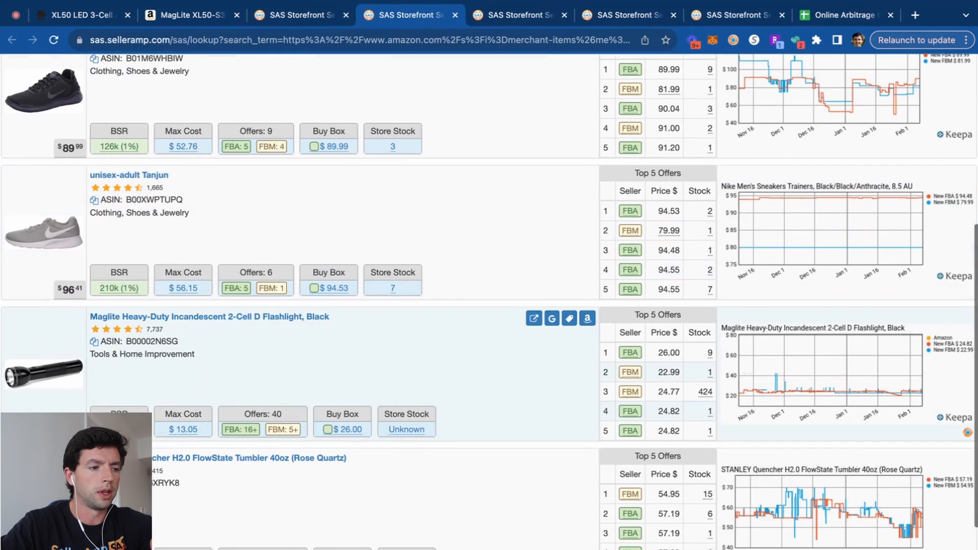
{"action": "mouse_move", "coordinate": [118, 430]}
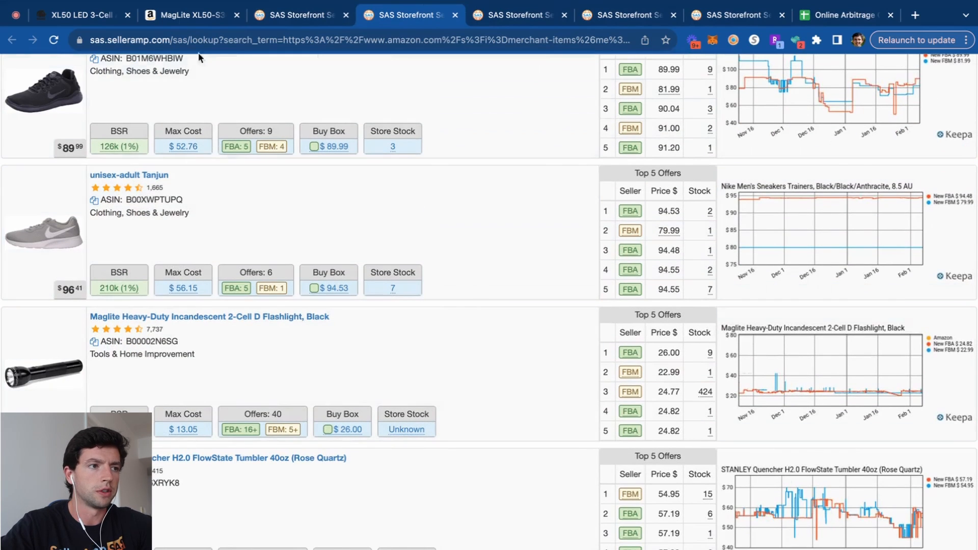
Review the storefront lookup with the Converse laces and open the Amazon listing of the NIKE Sportswear Men's Pullover Club Hoodie.
{"action": "left_click", "coordinate": [178, 14]}
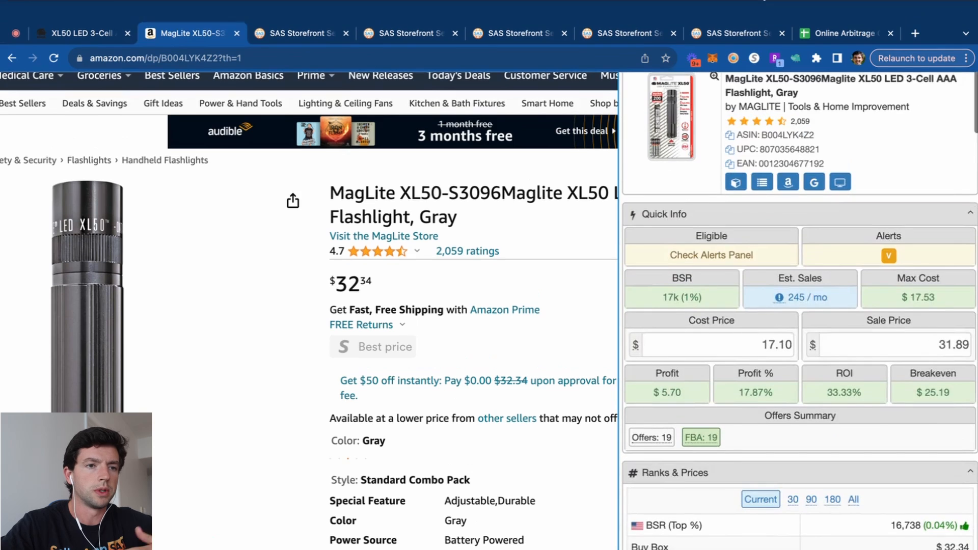
{"action": "left_click", "coordinate": [730, 34]}
{"action": "scroll", "coordinate": [493, 222], "scroll_direction": "down", "scroll_amount": 5}
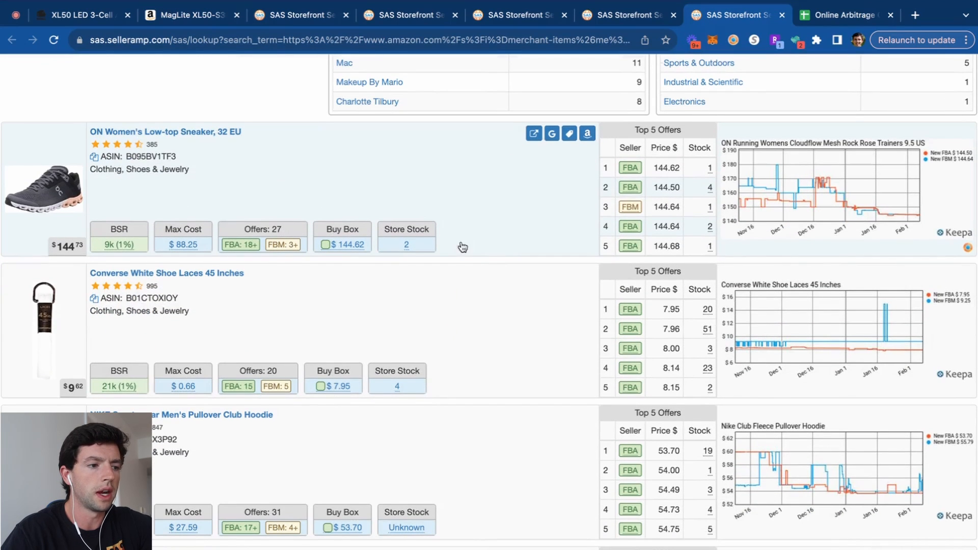
{"action": "scroll", "coordinate": [174, 368], "scroll_direction": "down", "scroll_amount": 3}
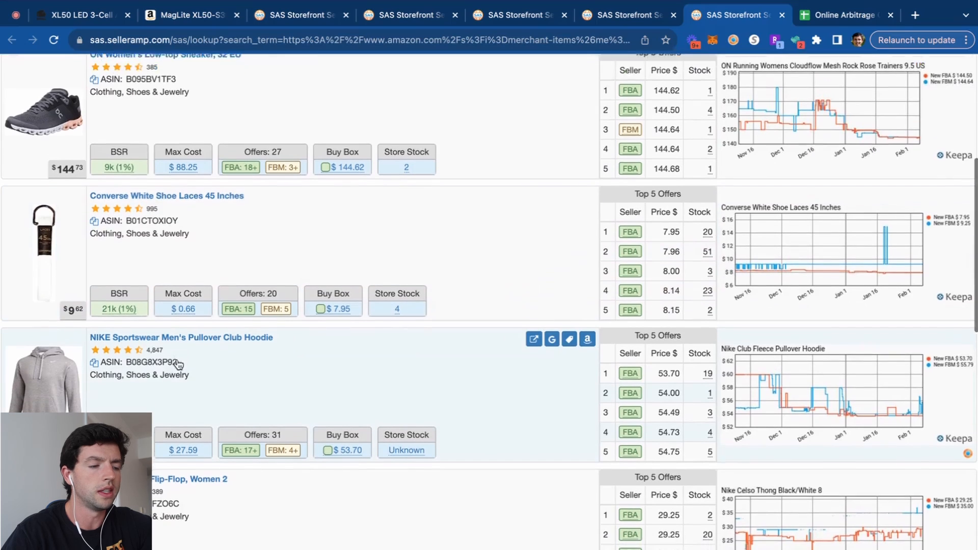
{"action": "scroll", "coordinate": [178, 364], "scroll_direction": "down", "scroll_amount": 1}
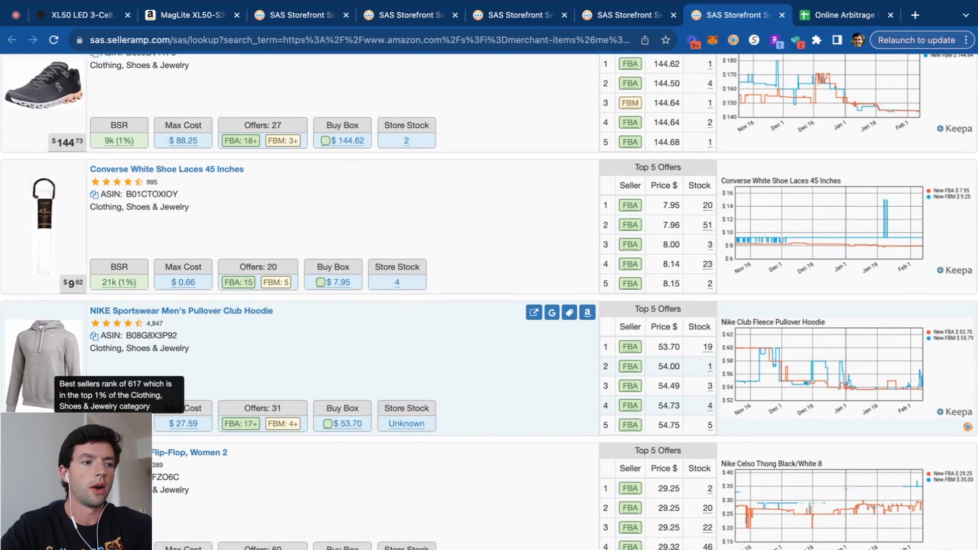
{"action": "left_click", "coordinate": [587, 312]}
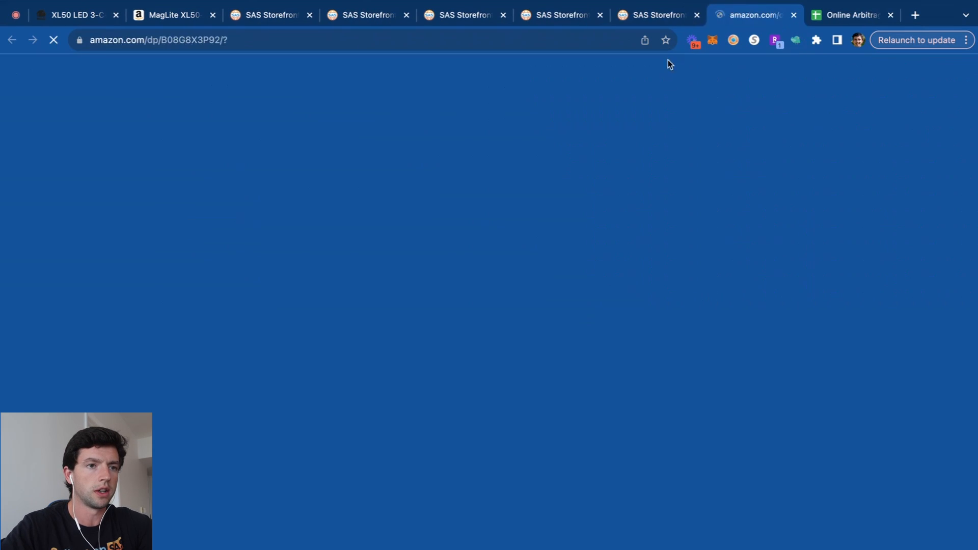
From the same storefront, open the Amazon listings of the Converse White Shoe Laces 45 Inches and the ON Women's Low-top Sneaker.
{"action": "left_click", "coordinate": [655, 25]}
{"action": "left_click", "coordinate": [587, 171]}
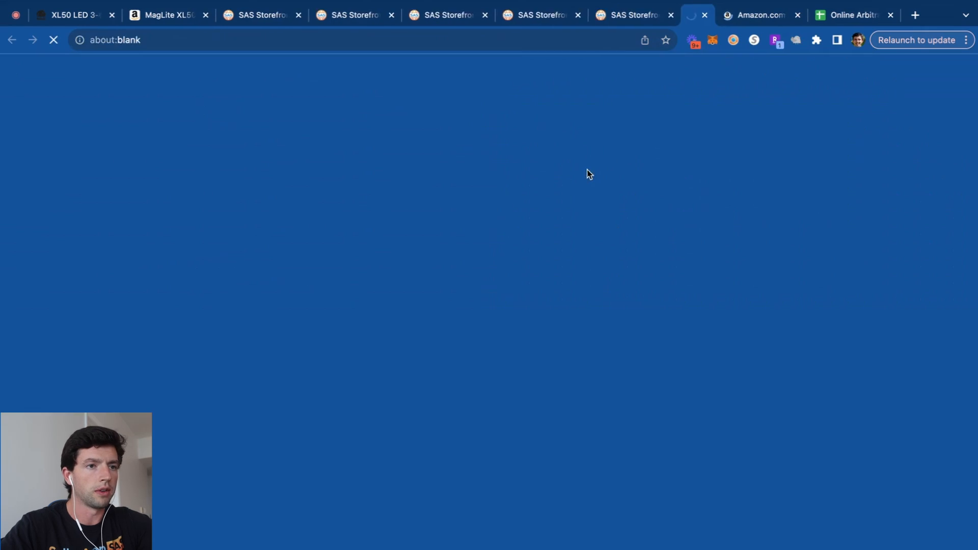
{"action": "left_click", "coordinate": [589, 24]}
{"action": "scroll", "coordinate": [117, 143], "scroll_direction": "up", "scroll_amount": 5}
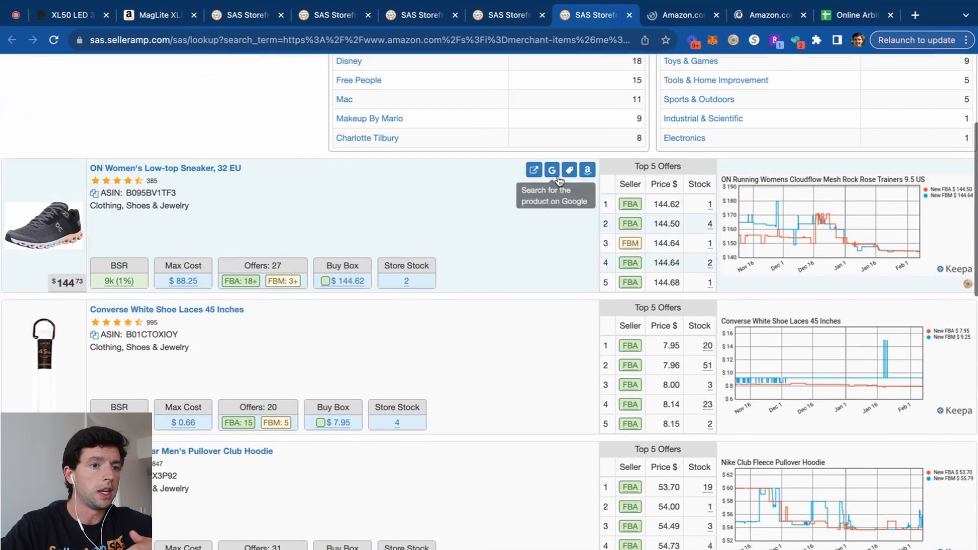
{"action": "left_click", "coordinate": [582, 172]}
Open the Amazon listings of the storefront's Nike Women's Flip-Flop and Nike Men's Dry Park20 Pant.
{"action": "left_click", "coordinate": [545, 15]}
{"action": "scroll", "coordinate": [406, 229], "scroll_direction": "down", "scroll_amount": 10}
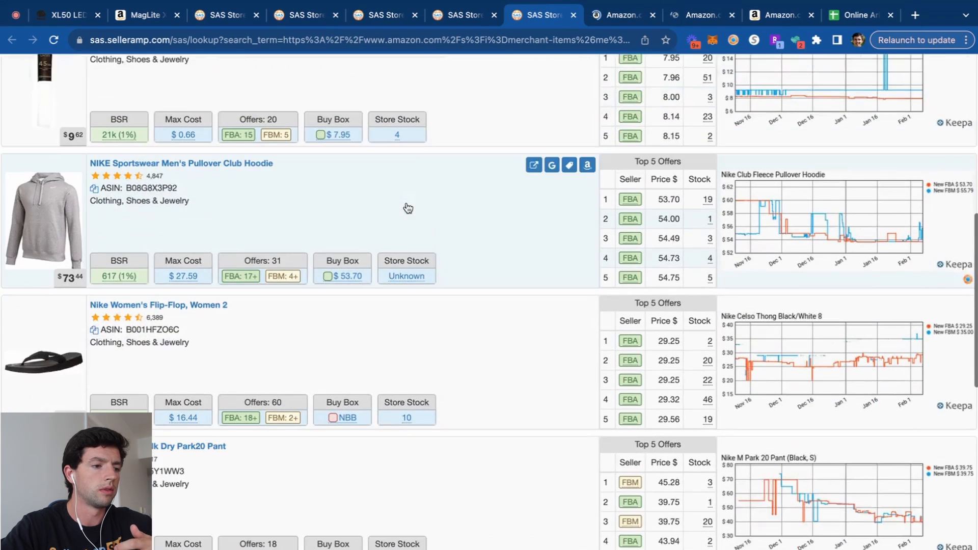
{"action": "left_click", "coordinate": [586, 249]}
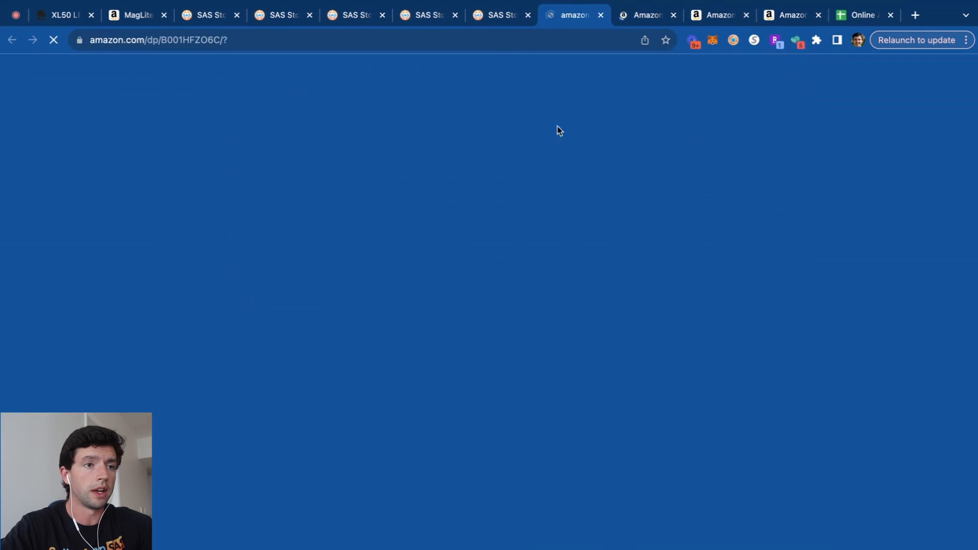
{"action": "left_click", "coordinate": [498, 17]}
{"action": "scroll", "coordinate": [400, 415], "scroll_direction": "down", "scroll_amount": 3}
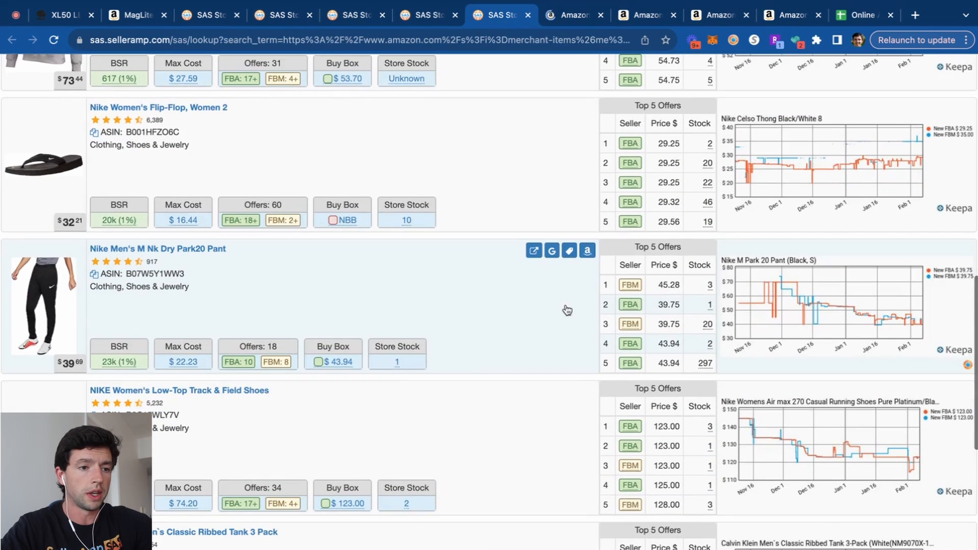
{"action": "left_click", "coordinate": [587, 250]}
Open the Amazon listings of the storefront's Calvin Klein Men's Classic Ribbed Tank 3 Pack and Disney Pixar Woody Costume for Baby.
{"action": "left_click", "coordinate": [461, 17]}
{"action": "scroll", "coordinate": [365, 352], "scroll_direction": "down", "scroll_amount": 3}
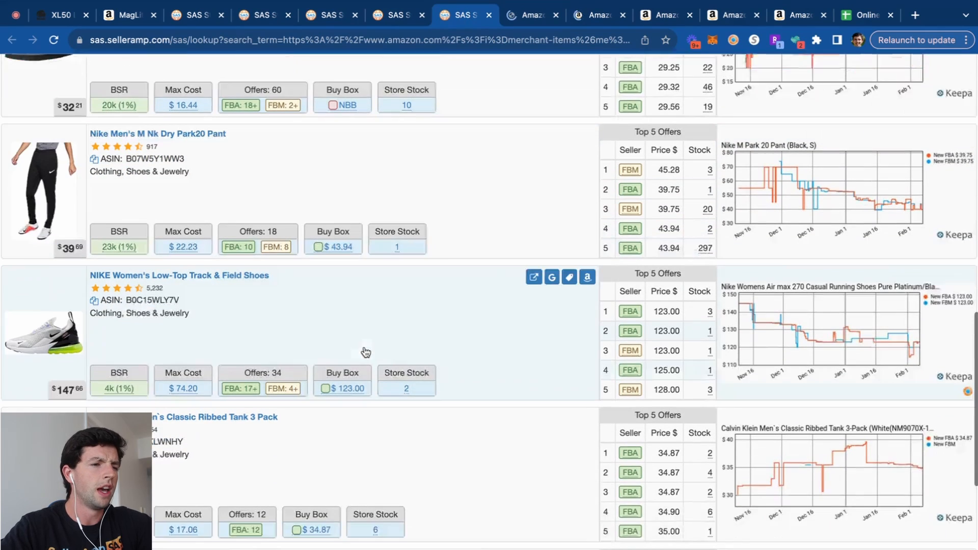
{"action": "scroll", "coordinate": [505, 236], "scroll_direction": "down", "scroll_amount": 3}
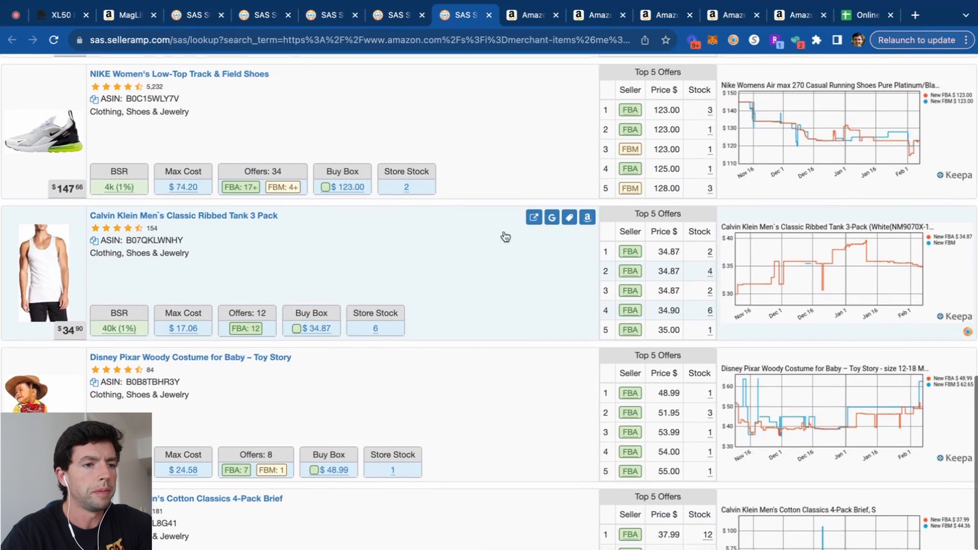
{"action": "left_click", "coordinate": [587, 218]}
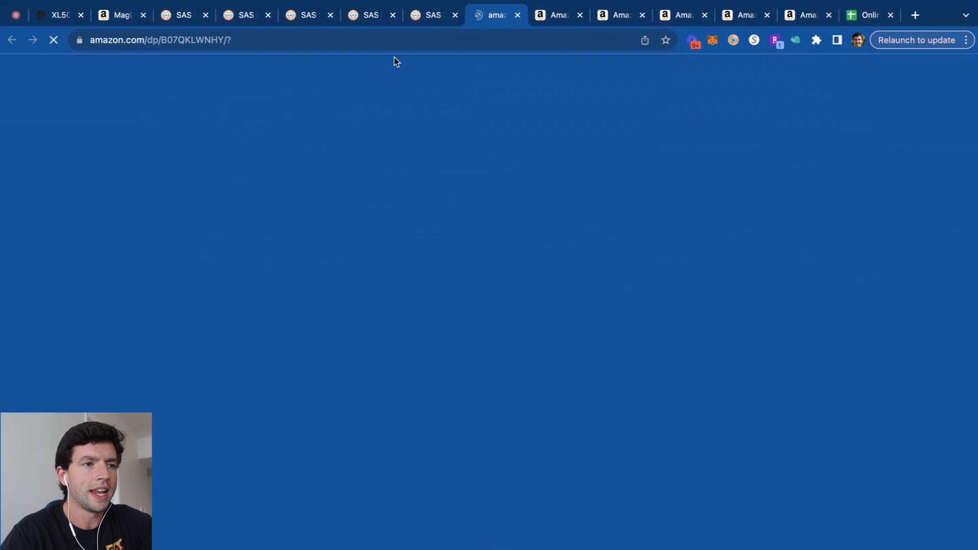
{"action": "left_click", "coordinate": [423, 20]}
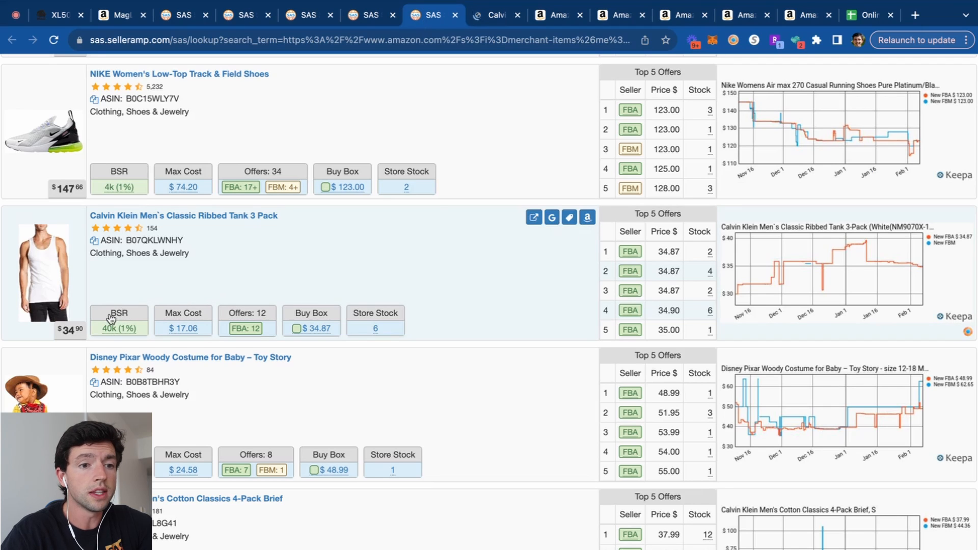
{"action": "scroll", "coordinate": [111, 318], "scroll_direction": "down", "scroll_amount": 2}
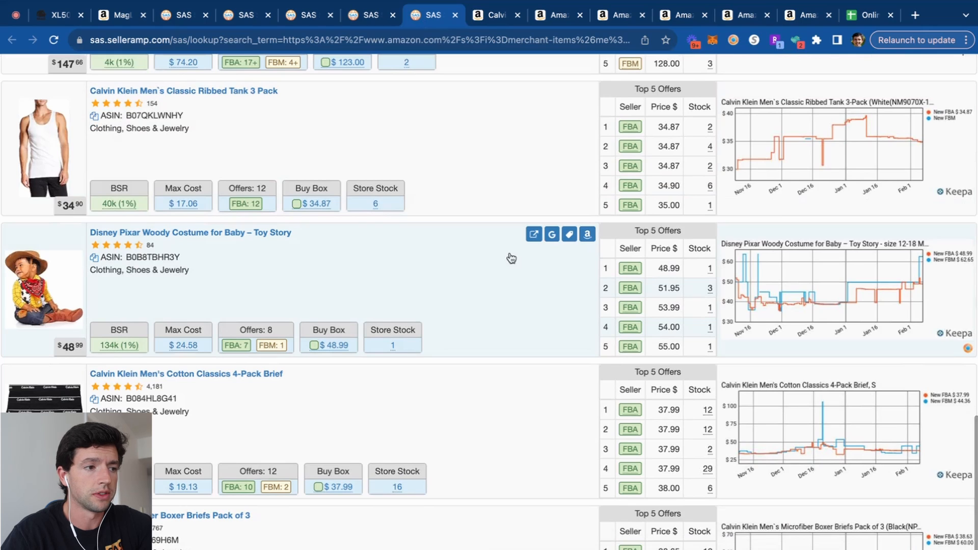
{"action": "left_click", "coordinate": [587, 235]}
Open the Amazon listing of the storefront's Calvin Klein Men's Cotton Classics 4-Pack Brief.
{"action": "left_click", "coordinate": [402, 18]}
{"action": "scroll", "coordinate": [406, 237], "scroll_direction": "down", "scroll_amount": 1}
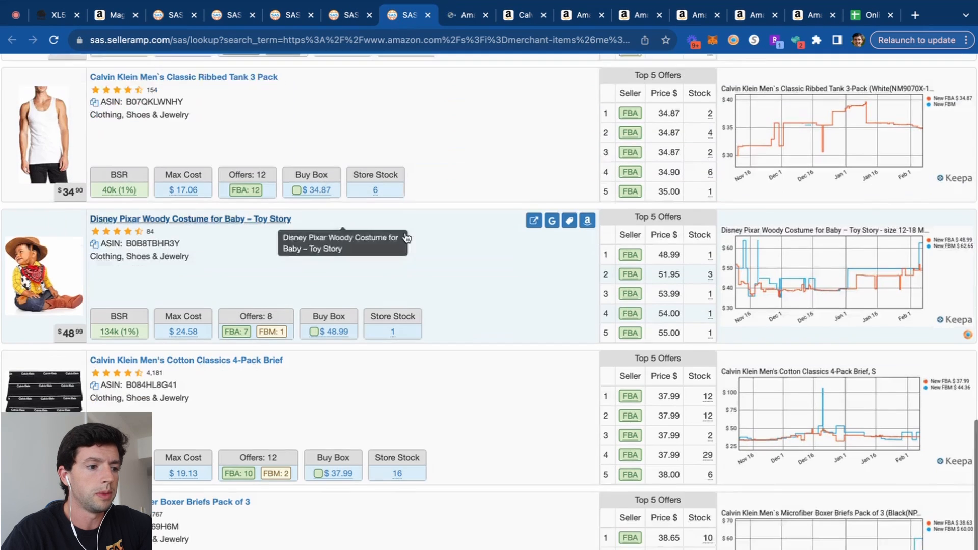
{"action": "scroll", "coordinate": [433, 285], "scroll_direction": "down", "scroll_amount": 1}
{"action": "left_click", "coordinate": [585, 304]}
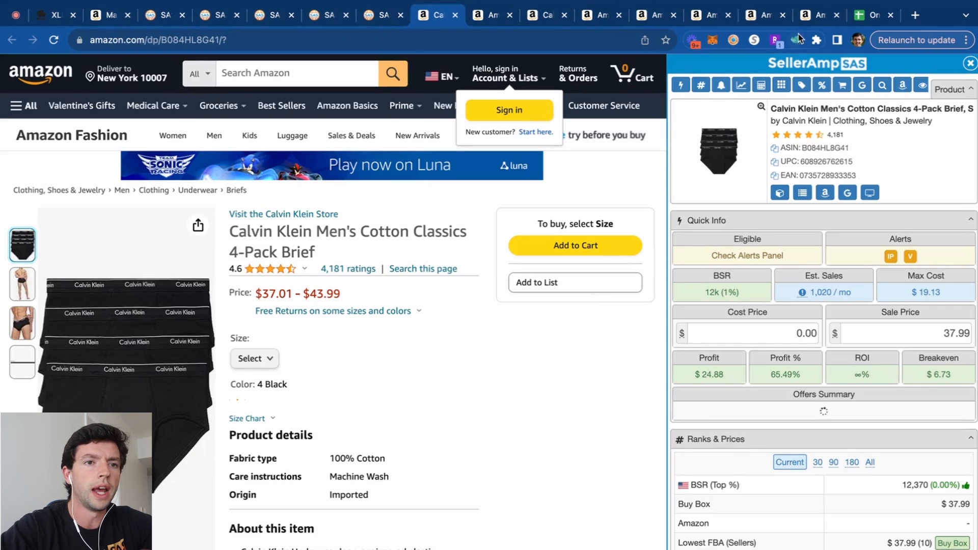
Skim the D'Box storefront lookup's products and its top brands and categories.
{"action": "left_click", "coordinate": [329, 15]}
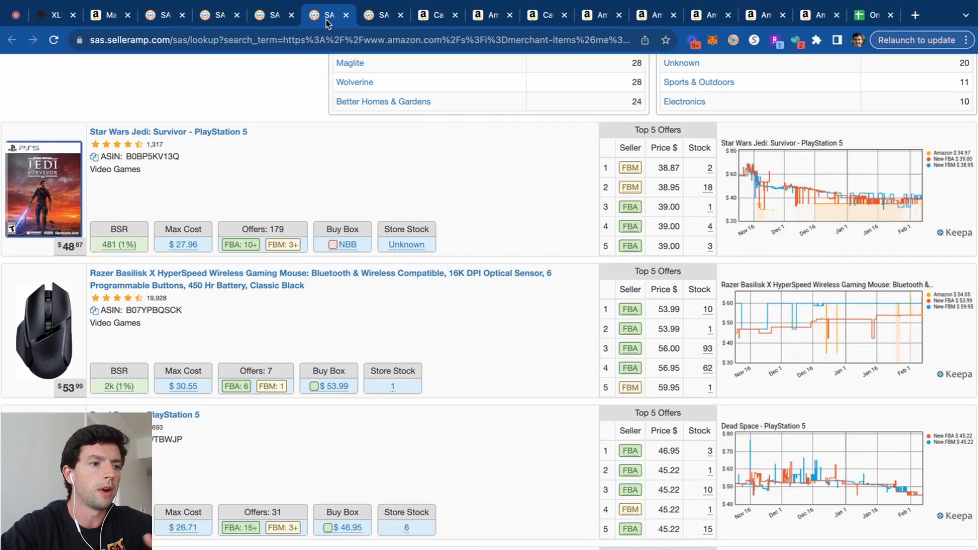
{"action": "scroll", "coordinate": [298, 268], "scroll_direction": "down", "scroll_amount": 3}
{"action": "scroll", "coordinate": [299, 288], "scroll_direction": "up", "scroll_amount": 1}
{"action": "scroll", "coordinate": [300, 285], "scroll_direction": "up", "scroll_amount": 5}
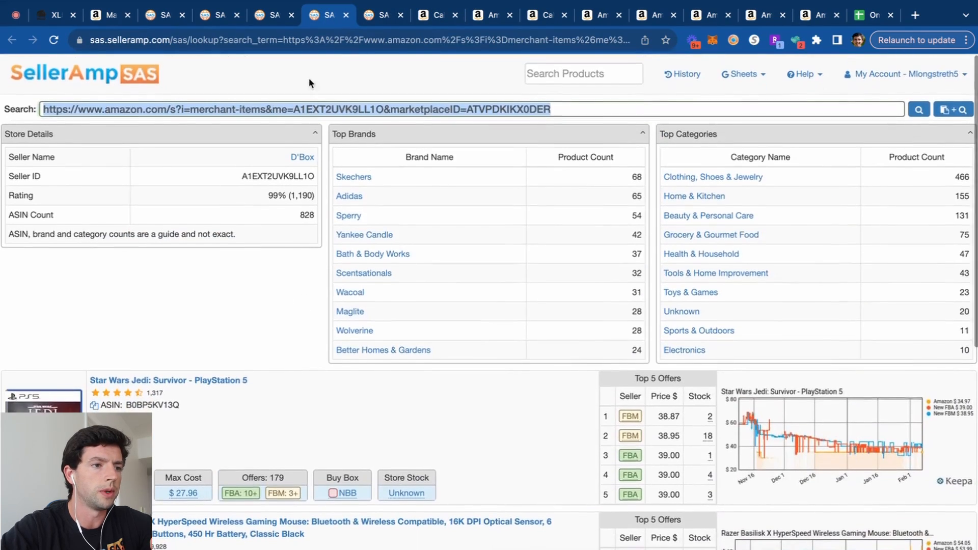
Narrow the Premier Shipping Fast storefront to Nike and open the Amazon listing of the Nike 826433-010 Men Black Pull-Over Hoodie.
{"action": "left_click", "coordinate": [274, 20]}
{"action": "scroll", "coordinate": [380, 224], "scroll_direction": "down", "scroll_amount": 1}
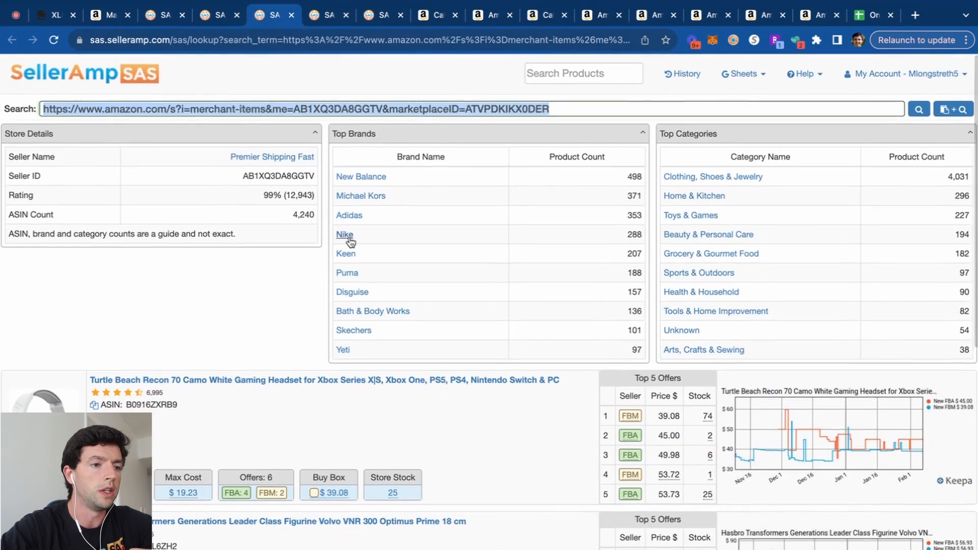
{"action": "scroll", "coordinate": [341, 214], "scroll_direction": "down", "scroll_amount": 3}
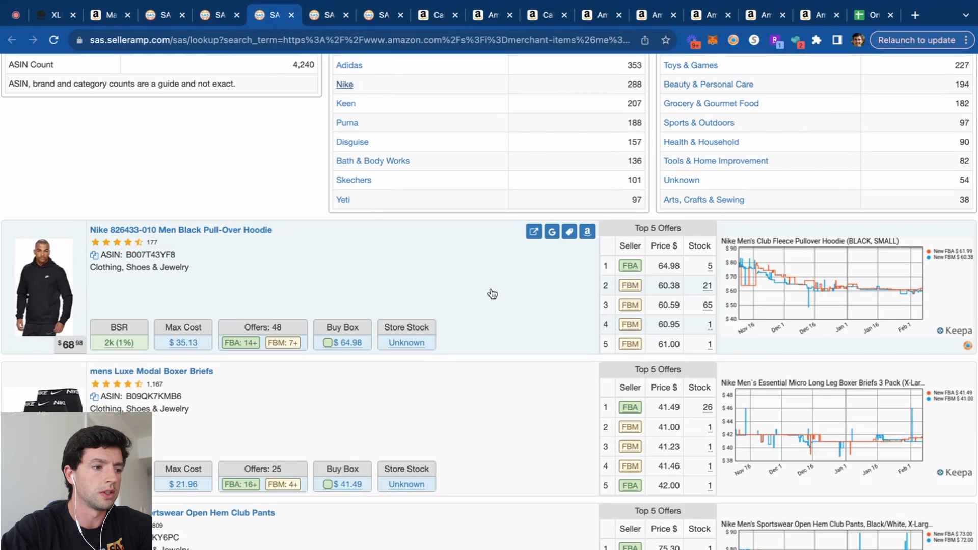
{"action": "left_click", "coordinate": [586, 232]}
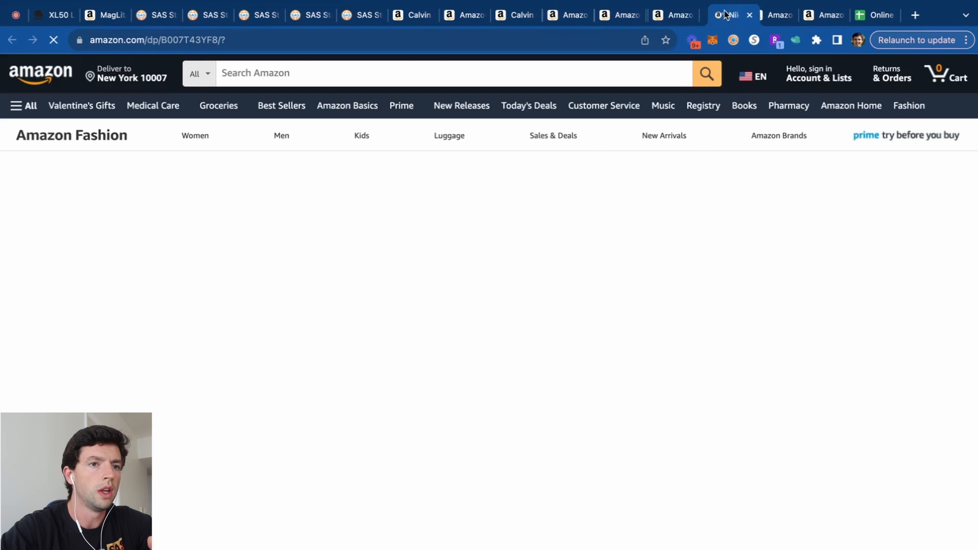
In the storefront lookup with the Stanley tumbler, open the Amazon listing of the Maglite Mini PRO LED 2-Cell AA Flashlight.
{"action": "left_click", "coordinate": [220, 17]}
{"action": "scroll", "coordinate": [312, 262], "scroll_direction": "down", "scroll_amount": 3}
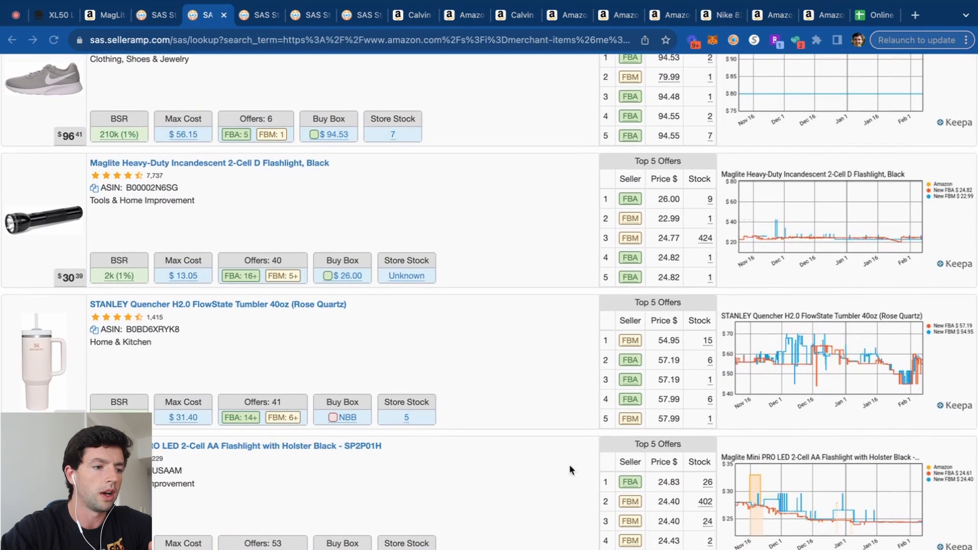
{"action": "left_click", "coordinate": [595, 460]}
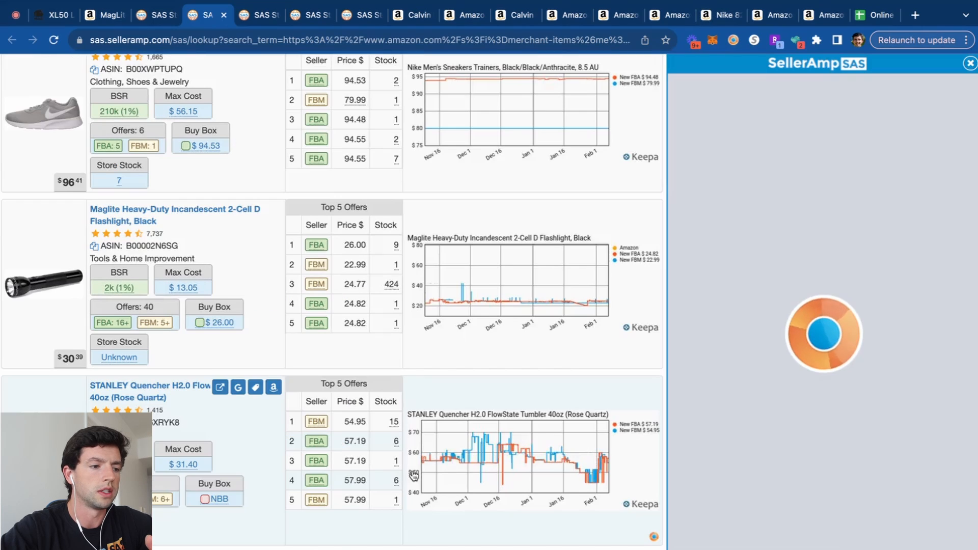
{"action": "scroll", "coordinate": [433, 438], "scroll_direction": "down", "scroll_amount": 4}
{"action": "left_click", "coordinate": [274, 411]}
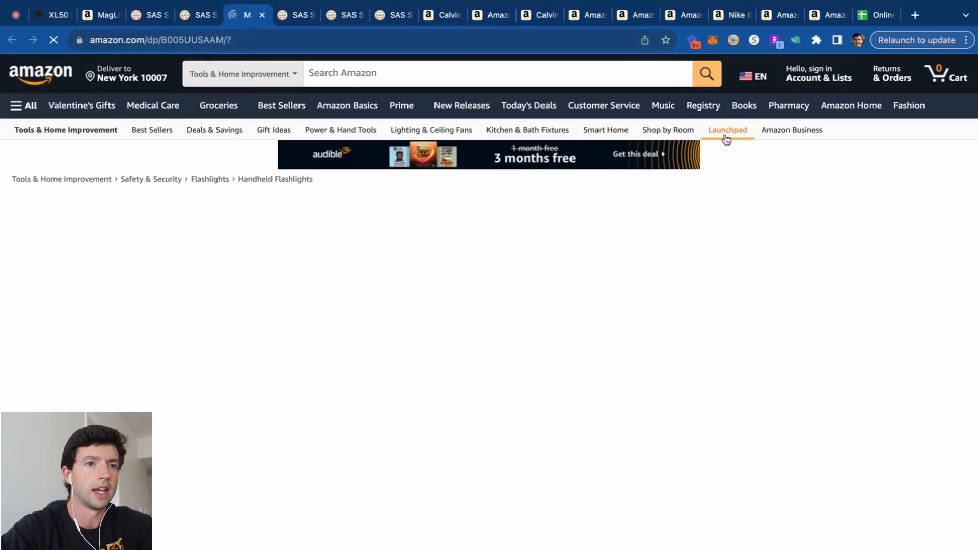
Examine the price and sales rank history on the NIKE Sportswear Men's Pullover Club Hoodie listing.
{"action": "left_click", "coordinate": [824, 17]}
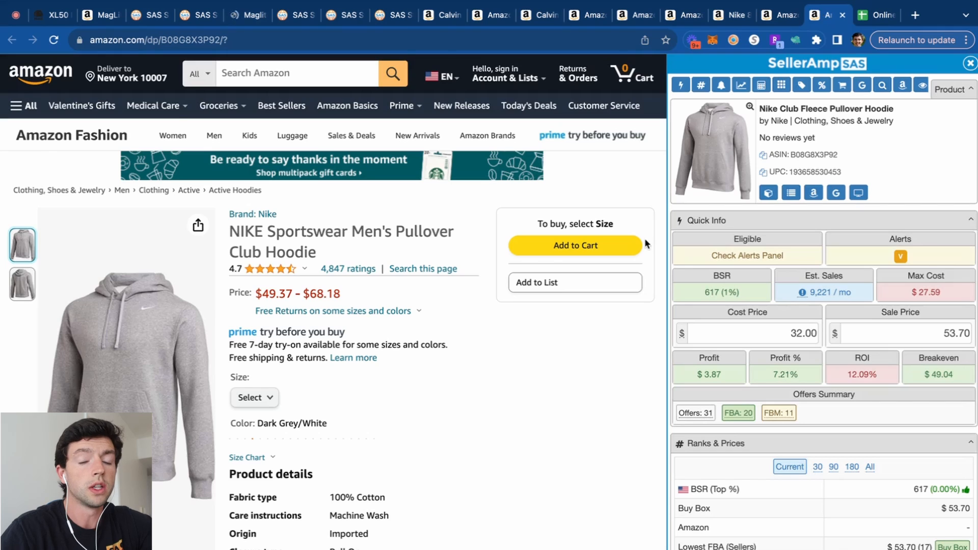
{"action": "scroll", "coordinate": [645, 240], "scroll_direction": "down", "scroll_amount": 10}
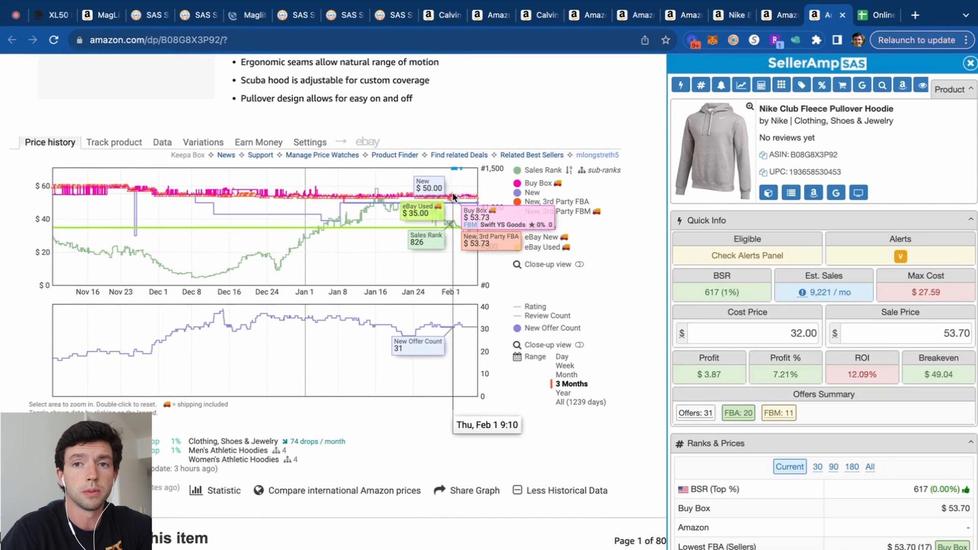
{"action": "left_click", "coordinate": [533, 247]}
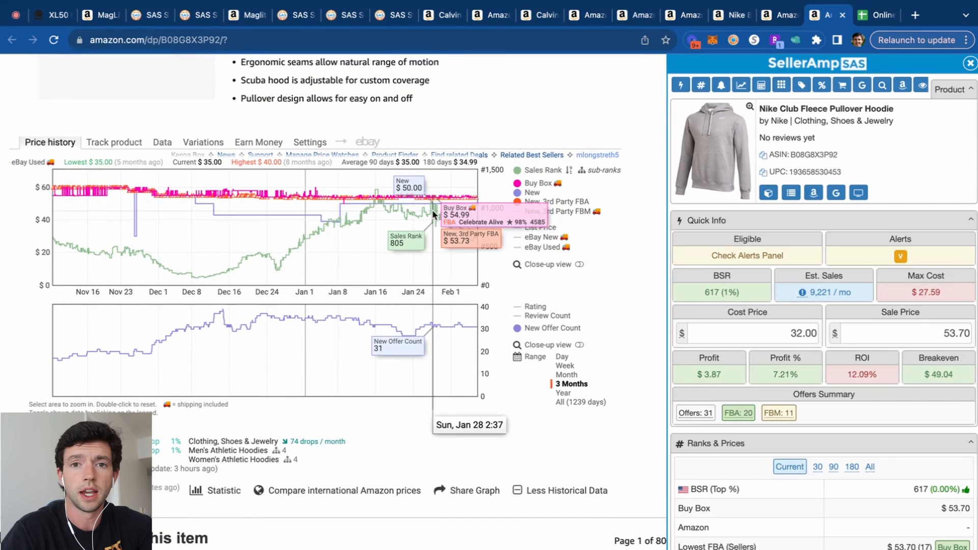
Search Google for the Nike Club Fleece Pullover Hoodie and skim the retailer results.
{"action": "left_click", "coordinate": [836, 193]}
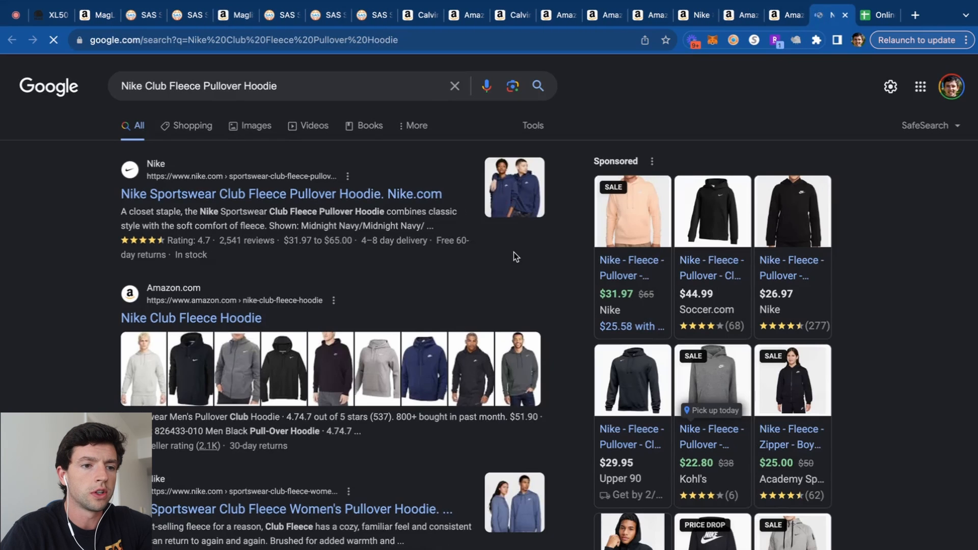
{"action": "scroll", "coordinate": [513, 252], "scroll_direction": "down", "scroll_amount": 2}
{"action": "scroll", "coordinate": [514, 252], "scroll_direction": "up", "scroll_amount": 2}
{"action": "scroll", "coordinate": [273, 189], "scroll_direction": "down", "scroll_amount": 2}
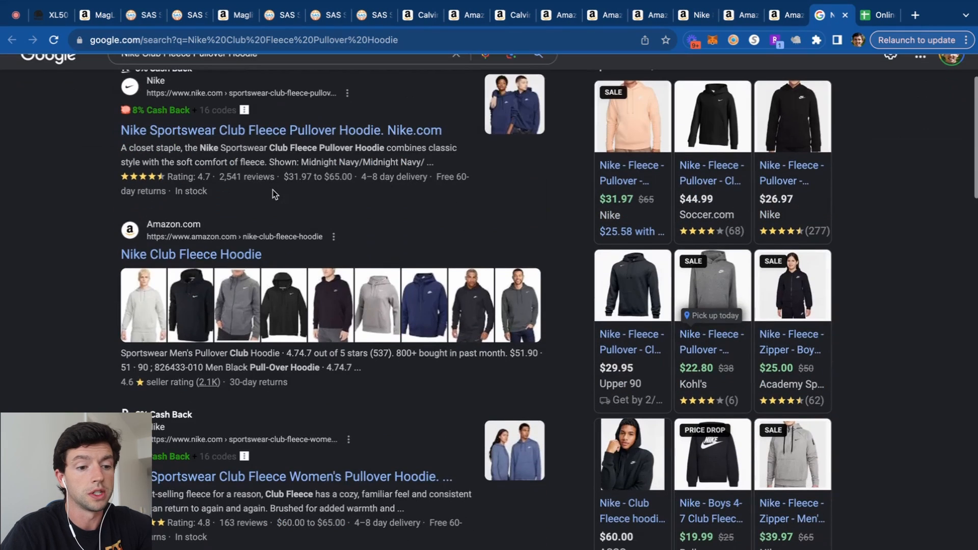
{"action": "scroll", "coordinate": [273, 190], "scroll_direction": "up", "scroll_amount": 3}
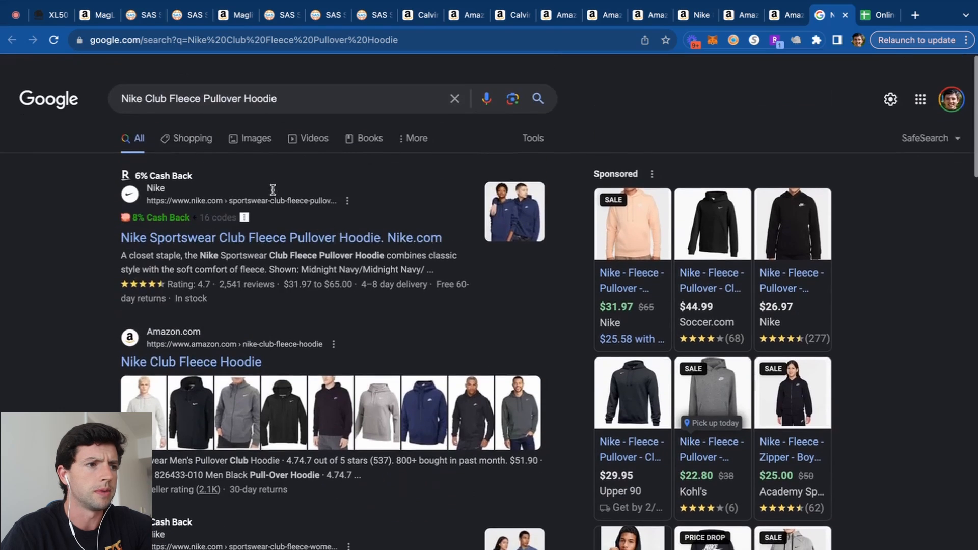
Browse Google Shopping offers for the Nike Club Fleece Pullover Hoodie and compare them with the Amazon listing.
{"action": "left_click", "coordinate": [179, 125]}
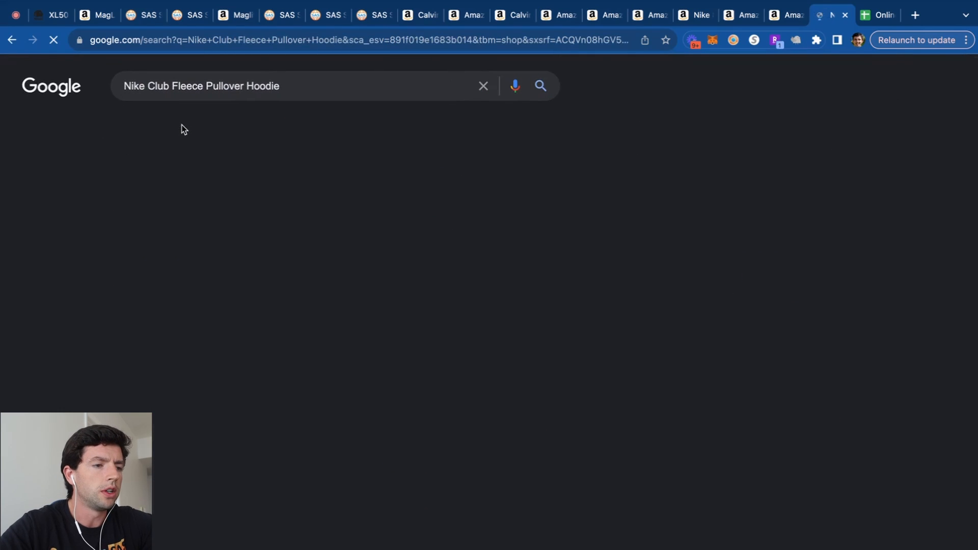
{"action": "scroll", "coordinate": [669, 267], "scroll_direction": "right", "scroll_amount": 3}
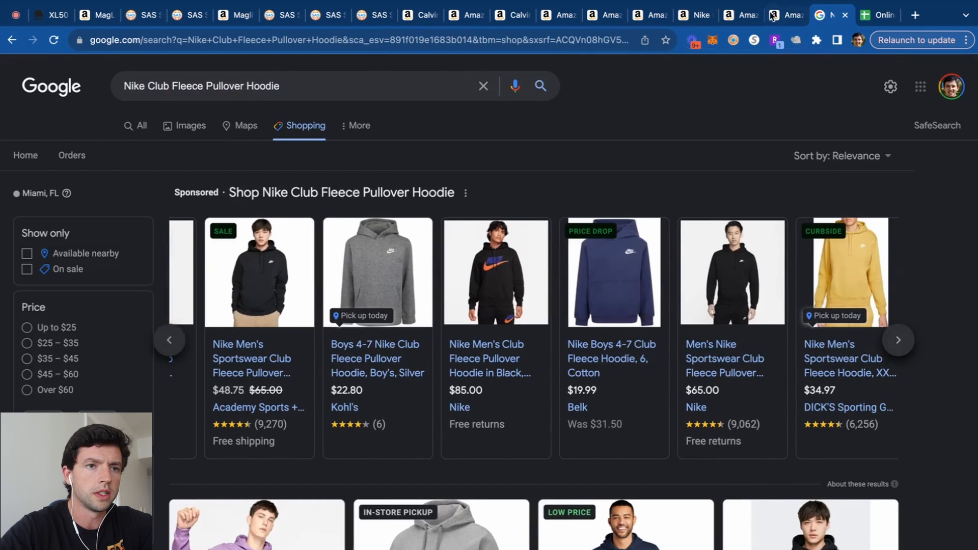
{"action": "left_click", "coordinate": [773, 15]}
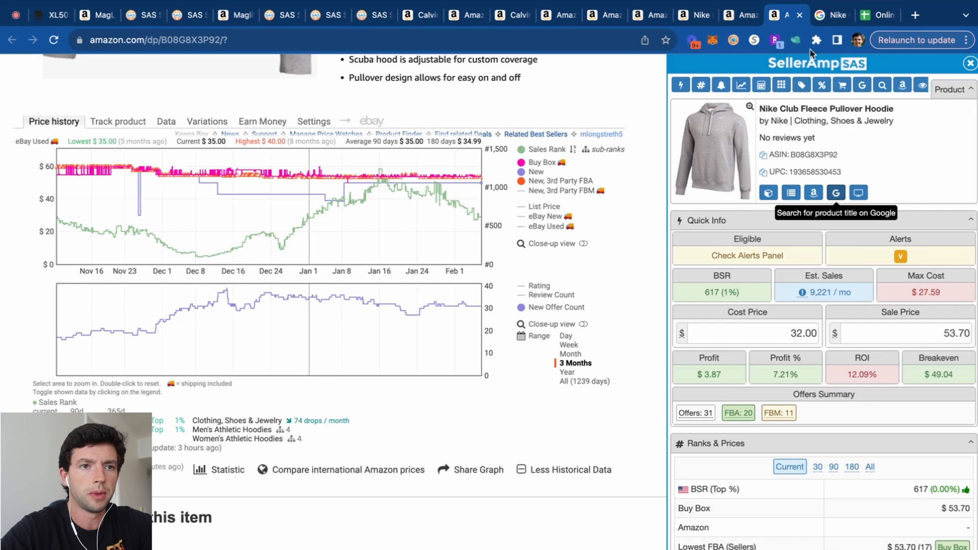
{"action": "left_click", "coordinate": [822, 15]}
{"action": "scroll", "coordinate": [448, 321], "scroll_direction": "right", "scroll_amount": 5}
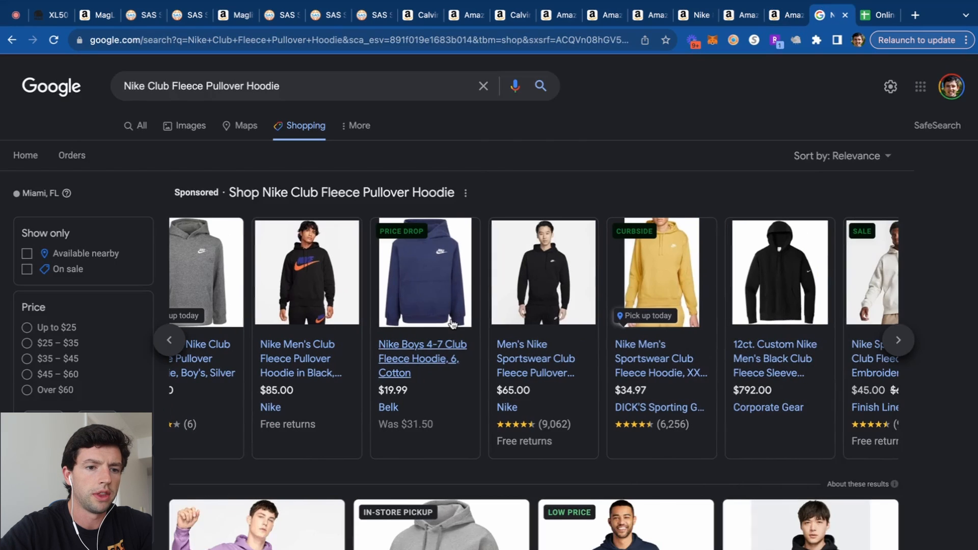
Close the grey Nike hoodie listing and search Google for the Converse White Shoe Laces 45 Inches from the neighbouring Amazon listing.
{"action": "left_click", "coordinate": [793, 11]}
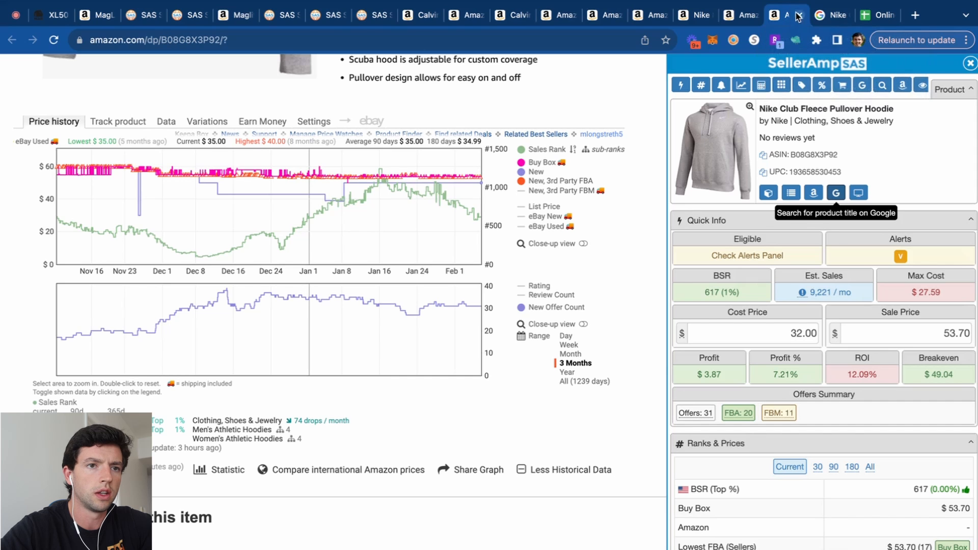
{"action": "left_click", "coordinate": [799, 15]}
{"action": "left_click", "coordinate": [723, 13]}
{"action": "scroll", "coordinate": [572, 208], "scroll_direction": "down", "scroll_amount": 15}
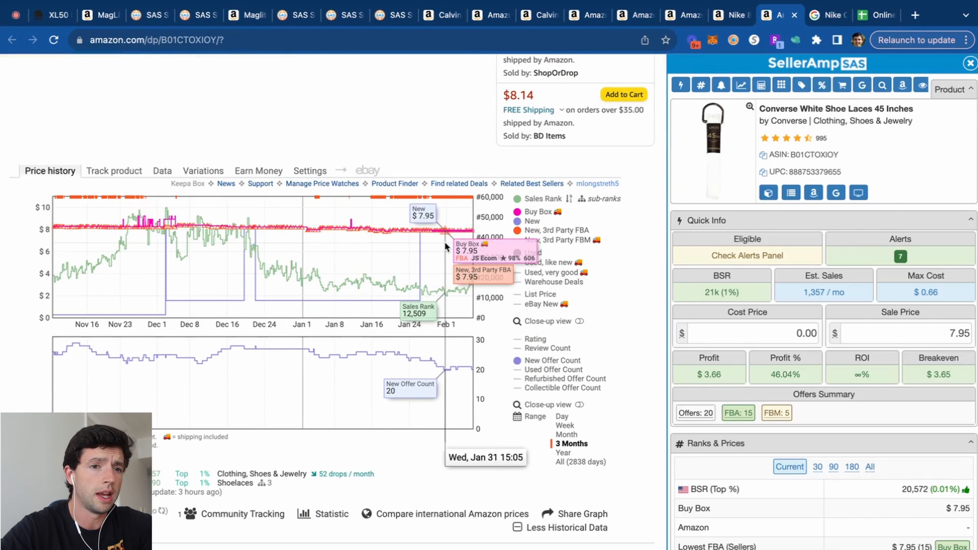
{"action": "left_click", "coordinate": [833, 192]}
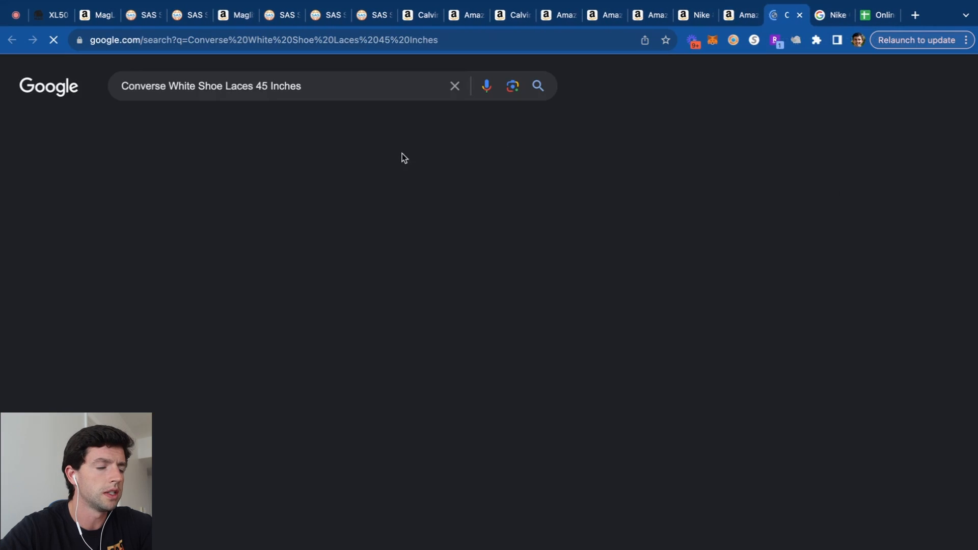
{"action": "scroll", "coordinate": [273, 398], "scroll_direction": "down", "scroll_amount": 3}
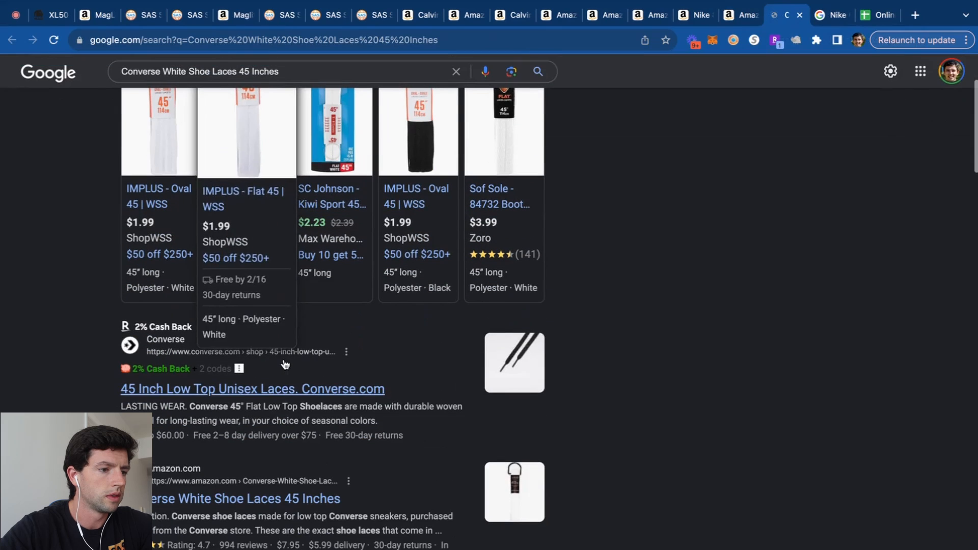
Close the shoe lace search and listing, as well as the black Nike Men's Club Fleece Pullover Hoodie listing.
{"action": "left_click", "coordinate": [743, 15]}
{"action": "left_click", "coordinate": [782, 15]}
{"action": "left_click", "coordinate": [799, 15]}
{"action": "left_click", "coordinate": [693, 15]}
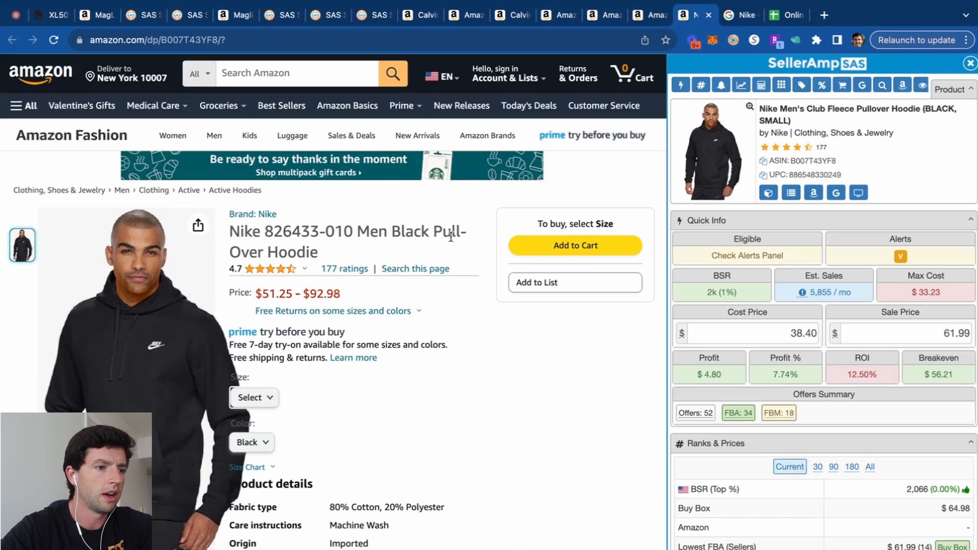
{"action": "scroll", "coordinate": [451, 237], "scroll_direction": "down", "scroll_amount": 10}
{"action": "left_click", "coordinate": [788, 14]}
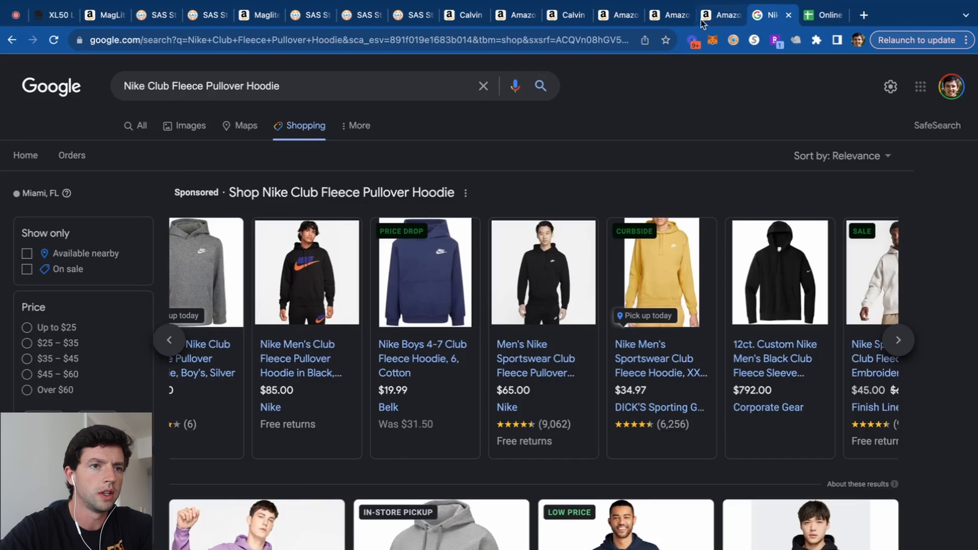
In the ON Cloudflow listing's Keepa variations, sort by current Buy Box price and open the Nimbus - Seedling size 8.5 shoe.
{"action": "left_click", "coordinate": [723, 15]}
{"action": "scroll", "coordinate": [438, 247], "scroll_direction": "down", "scroll_amount": 10}
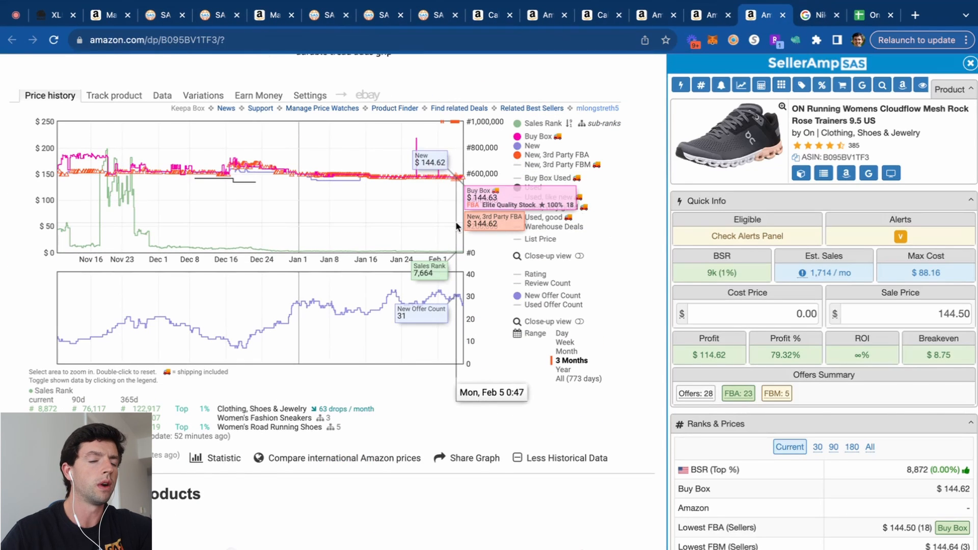
{"action": "left_click", "coordinate": [196, 97]}
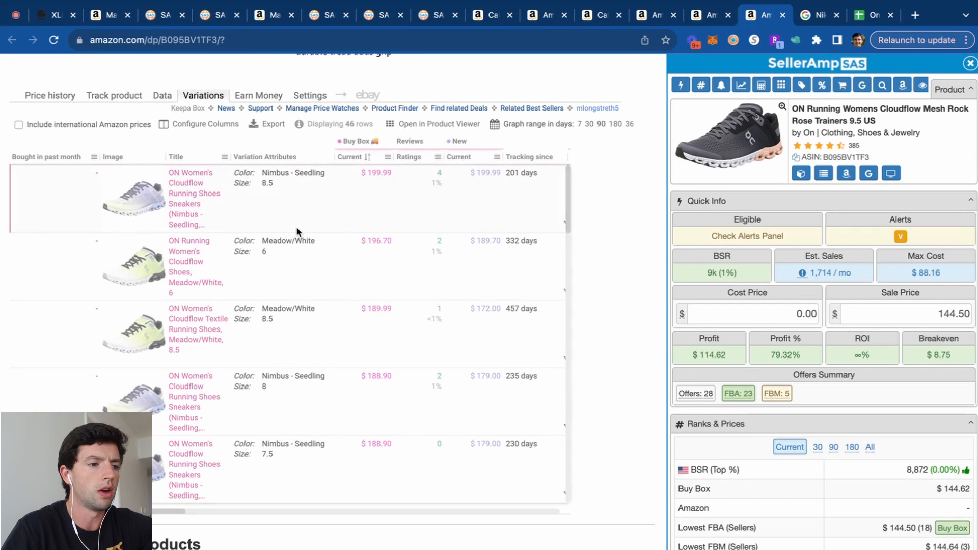
{"action": "left_click", "coordinate": [359, 181]}
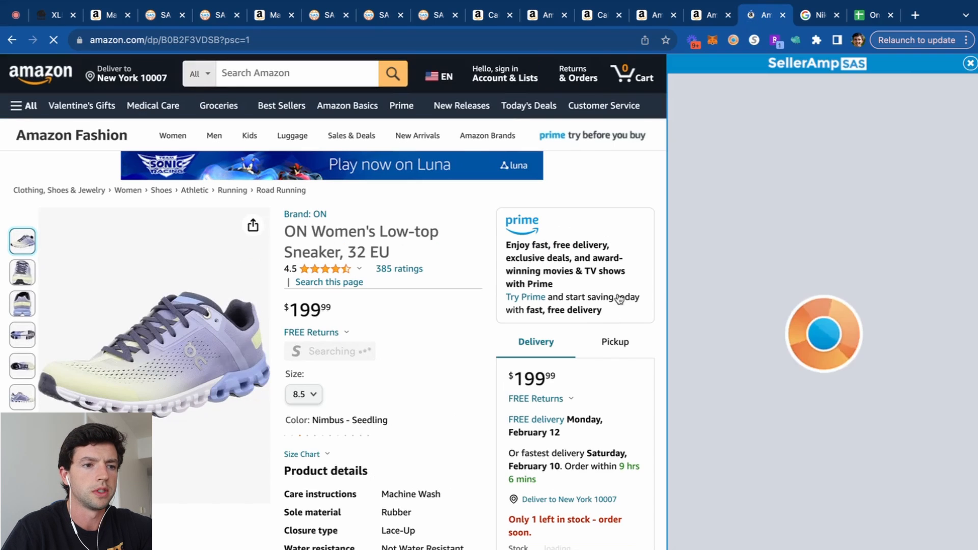
Search Google for the ON Women's Cloudflow Nimbus - Seedling shoe and open the Seliga Shoes and Fit2Run offers.
{"action": "scroll", "coordinate": [535, 342], "scroll_direction": "down", "scroll_amount": 10}
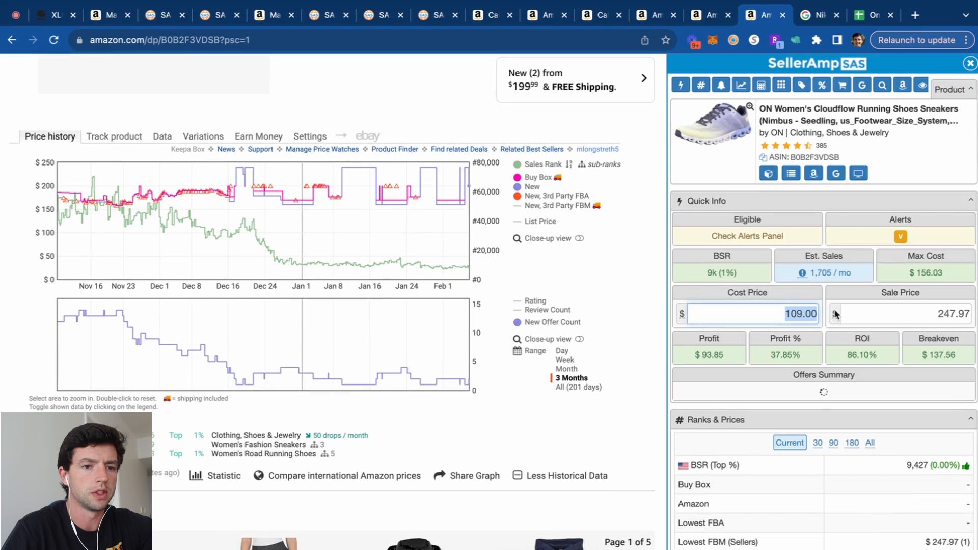
{"action": "left_click", "coordinate": [835, 173]}
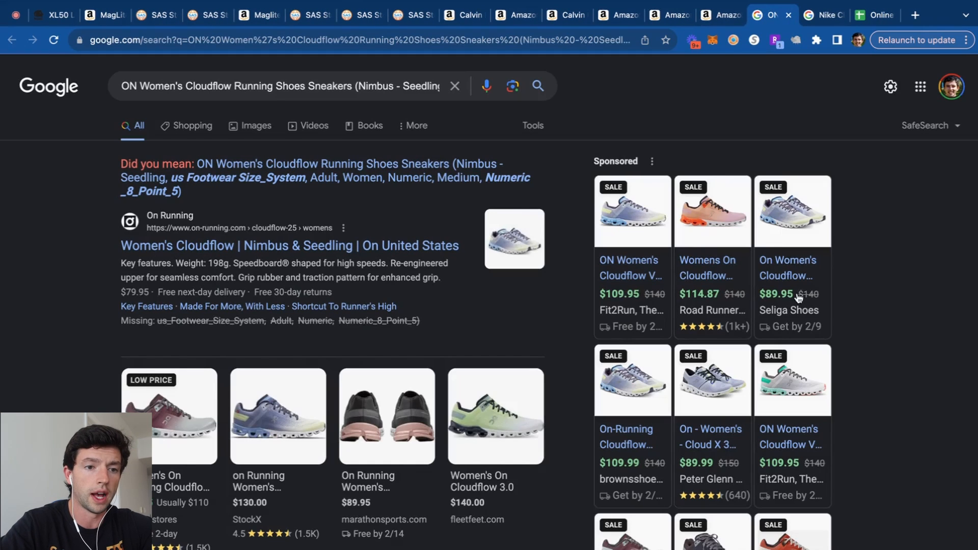
{"action": "mouse_move", "coordinate": [752, 363]}
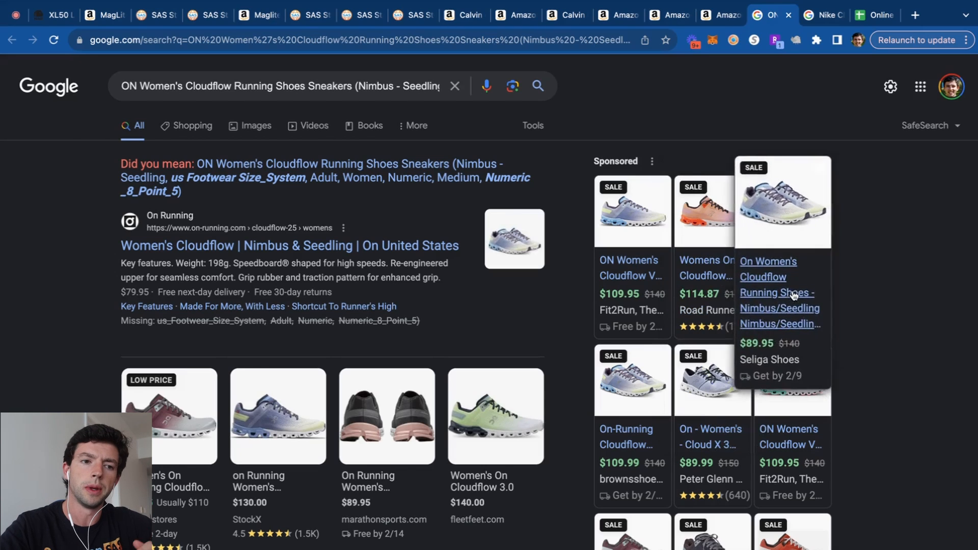
{"action": "left_click", "coordinate": [774, 286]}
{"action": "left_click", "coordinate": [726, 15]}
{"action": "left_click", "coordinate": [637, 285]}
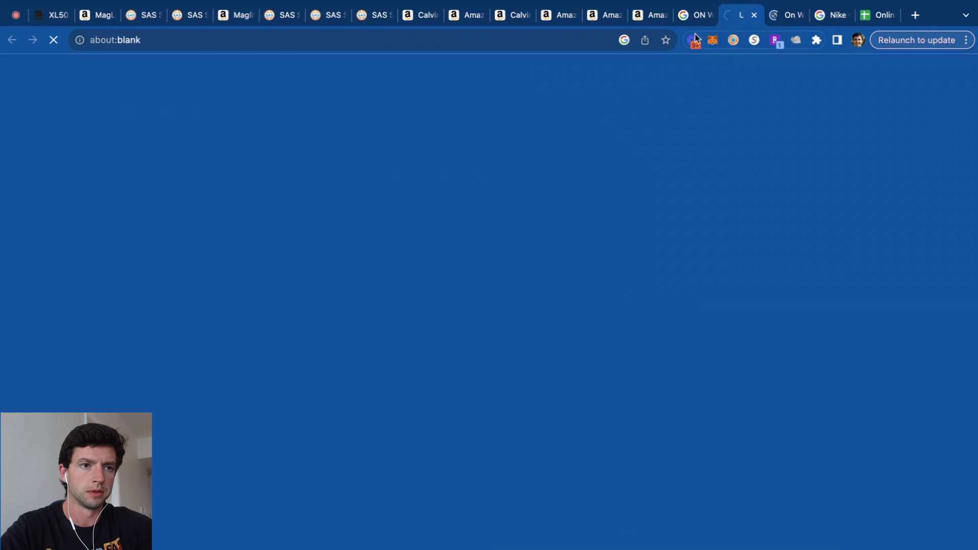
Close the Google results and check the price and size availability on Fit2Run's ON Cloudflow V3 page.
{"action": "left_click", "coordinate": [698, 20]}
{"action": "left_click", "coordinate": [710, 19]}
{"action": "scroll", "coordinate": [656, 283], "scroll_direction": "down", "scroll_amount": 3}
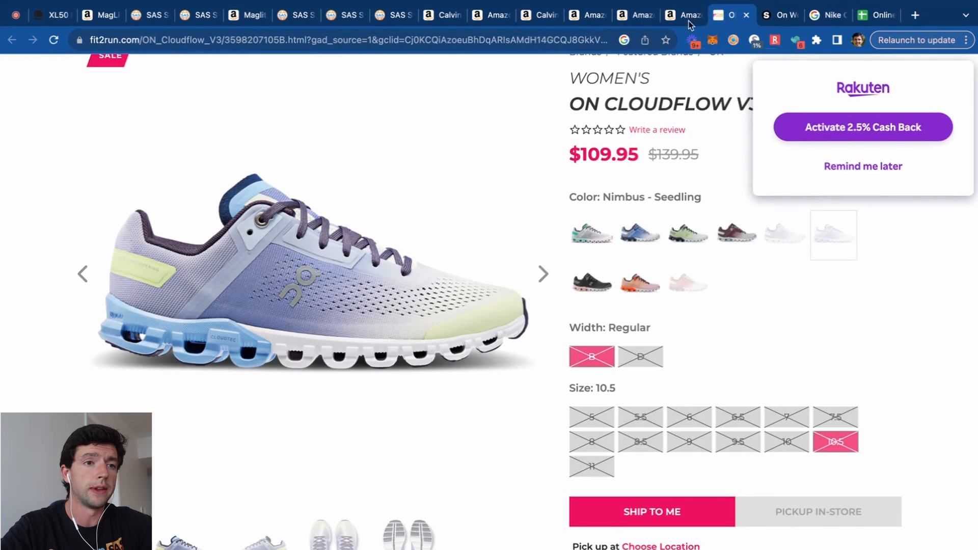
Set the SellerAmp cost price of the ON Cloudflow Amazon listing to 109.95.
{"action": "left_click", "coordinate": [685, 15]}
{"action": "left_click", "coordinate": [758, 309]}
{"action": "type", "text": "10.5"}
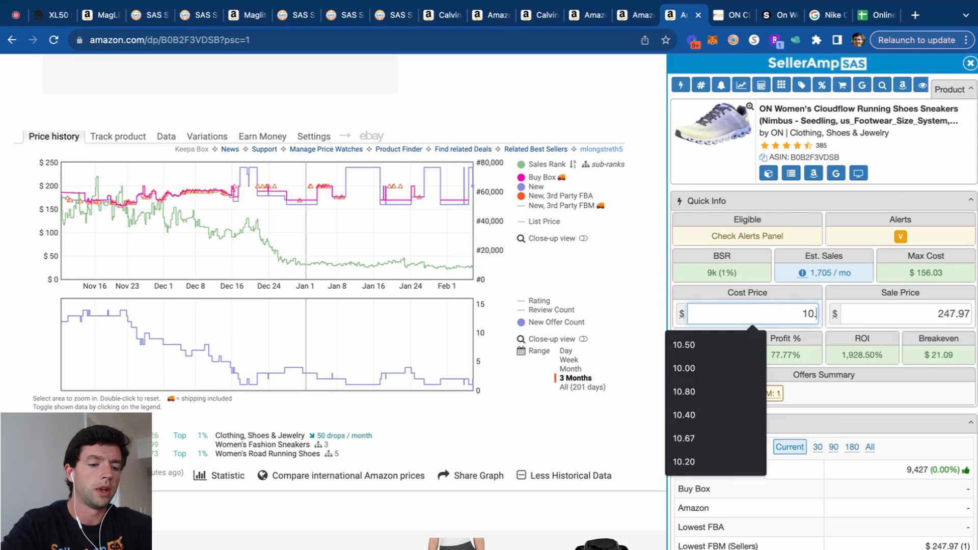
{"action": "key", "text": "BackSpace"}
{"action": "key", "text": "BackSpace"}
{"action": "type", "text": "9.95"}
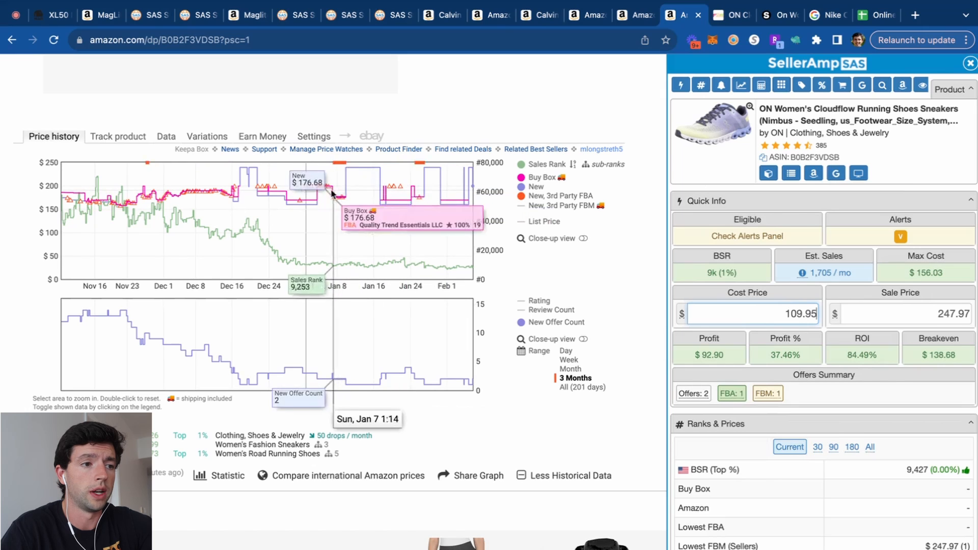
Examine the ON Cloudflow listing's Buy Box statistics by seller over a 90-day range.
{"action": "scroll", "coordinate": [31, 229], "scroll_direction": "up", "scroll_amount": 5}
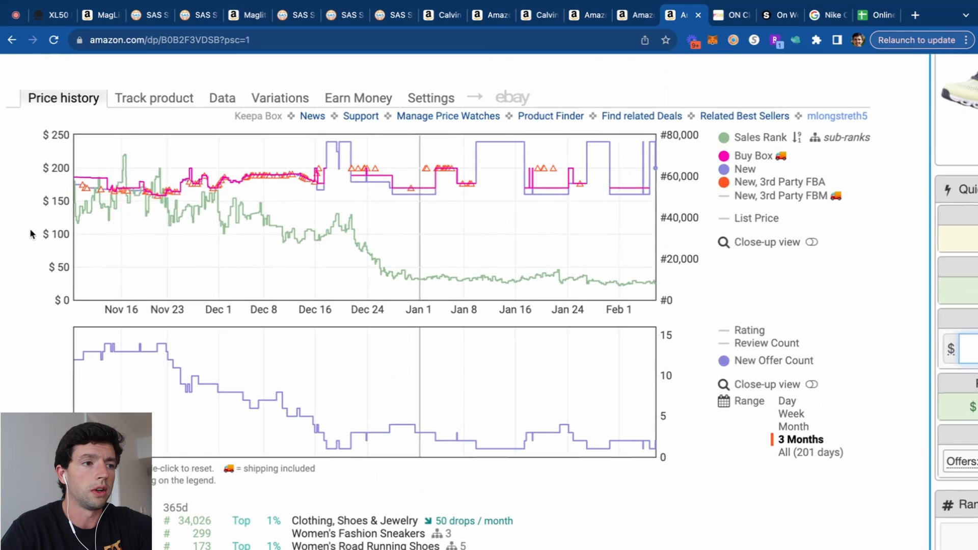
{"action": "left_click", "coordinate": [223, 100]}
{"action": "left_click", "coordinate": [259, 127]}
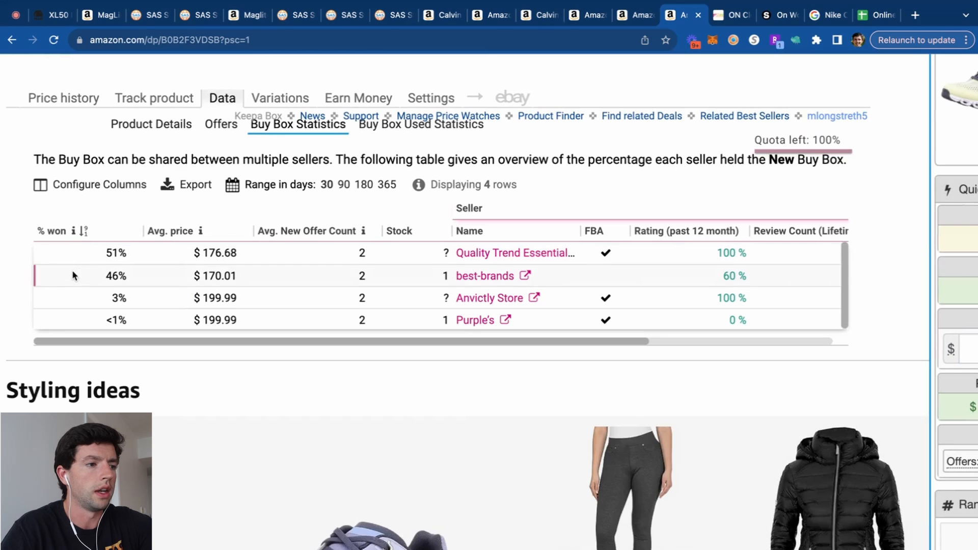
{"action": "left_click", "coordinate": [342, 186]}
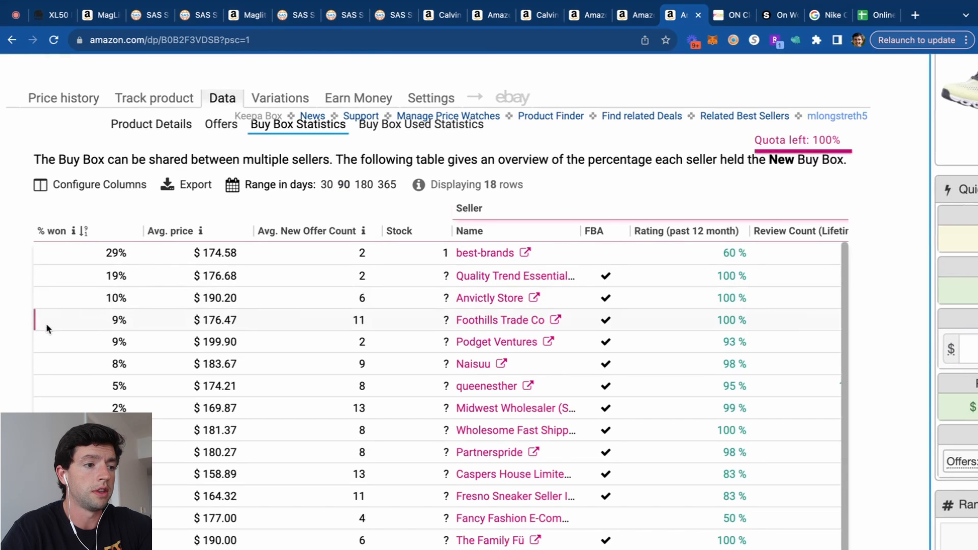
{"action": "scroll", "coordinate": [46, 323], "scroll_direction": "up", "scroll_amount": 3}
{"action": "scroll", "coordinate": [295, 320], "scroll_direction": "down", "scroll_amount": 3}
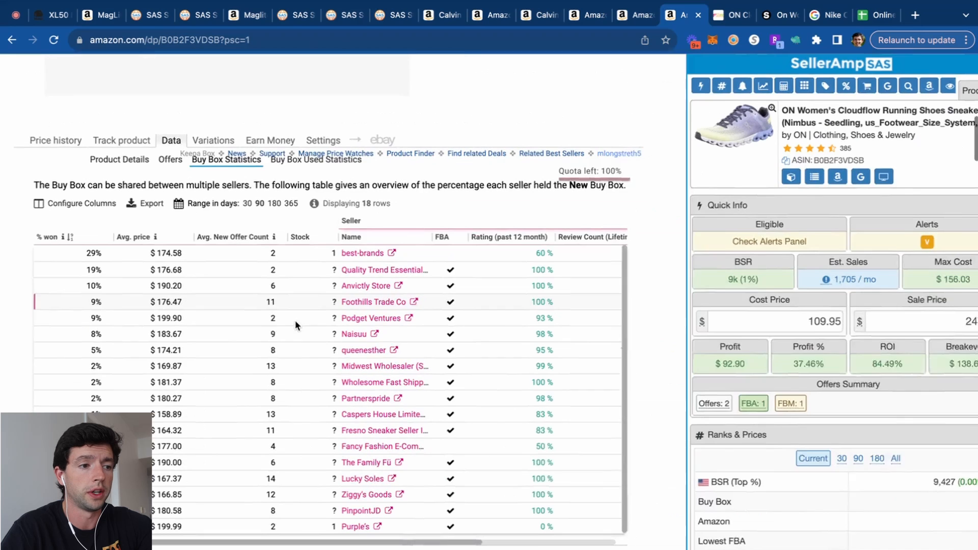
Set the SellerAmp sale price of the ON Cloudflow shoe to 190.
{"action": "double_click", "coordinate": [952, 314]}
{"action": "type", "text": "190"}
{"action": "key", "text": "Return"}
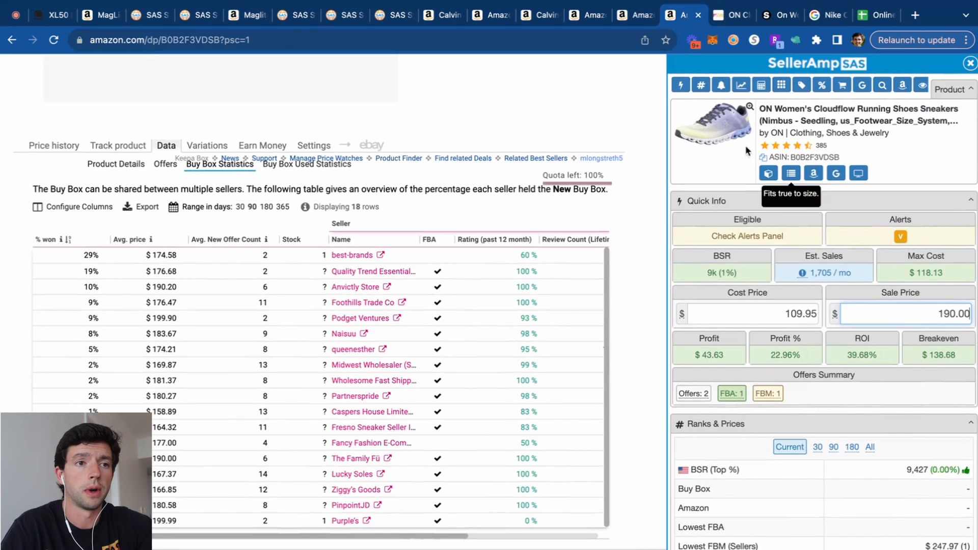
Recheck the available sizes on Fit2Run, then close the ON Cloudflow Amazon listing and the Fit2Run page.
{"action": "left_click", "coordinate": [725, 17]}
{"action": "scroll", "coordinate": [797, 333], "scroll_direction": "down", "scroll_amount": 1}
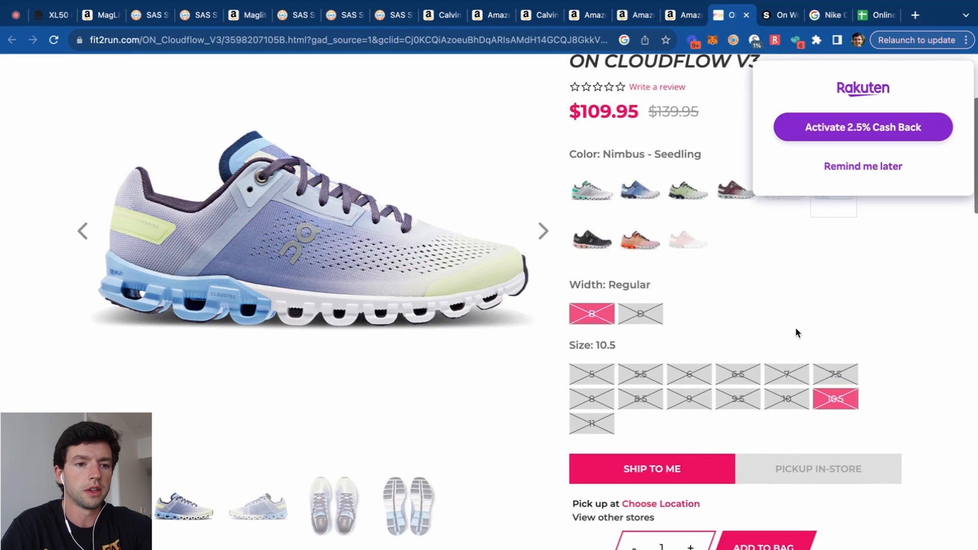
{"action": "left_click", "coordinate": [693, 11]}
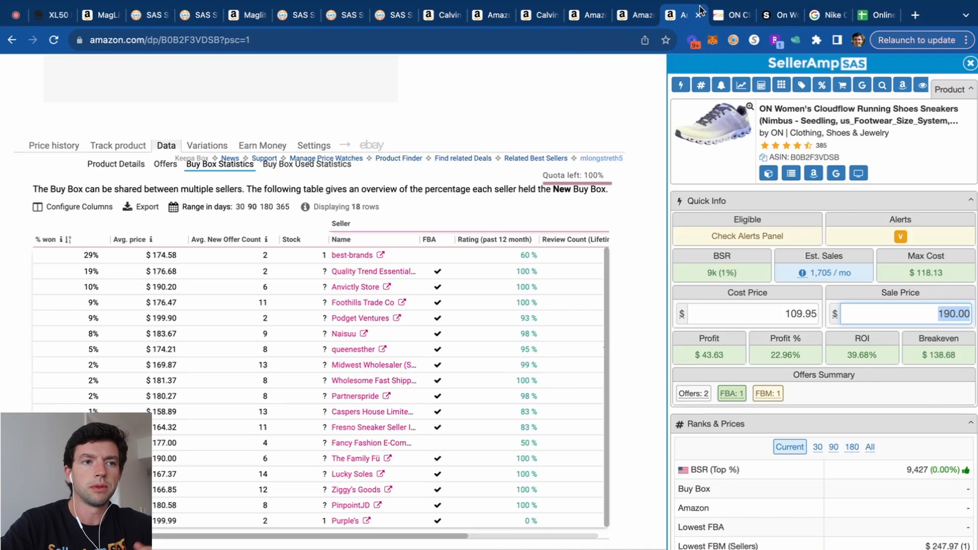
{"action": "left_click", "coordinate": [699, 17]}
{"action": "left_click", "coordinate": [698, 16]}
Sort the Nike Celso Thong variations by current New price and open the size 11 listing's price history.
{"action": "scroll", "coordinate": [478, 241], "scroll_direction": "down", "scroll_amount": 10}
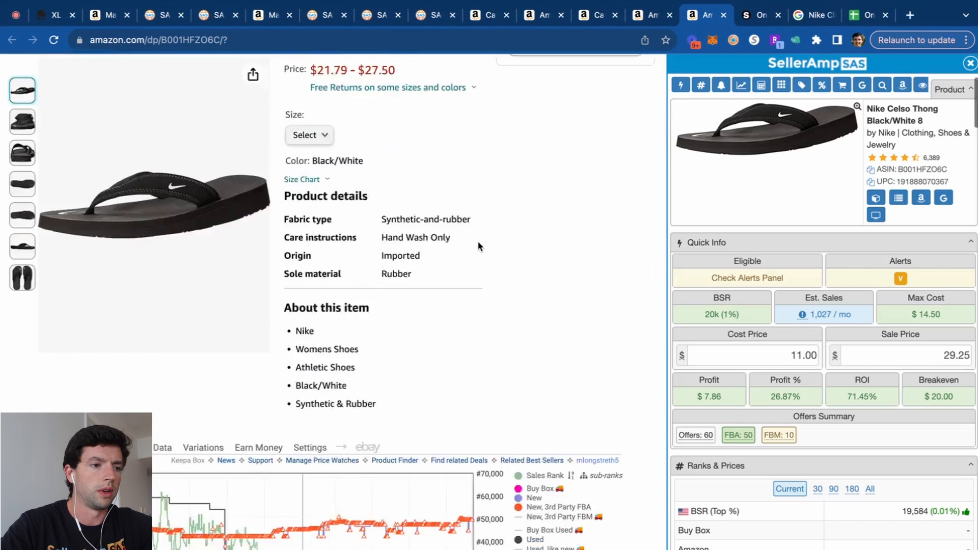
{"action": "left_click", "coordinate": [211, 124]}
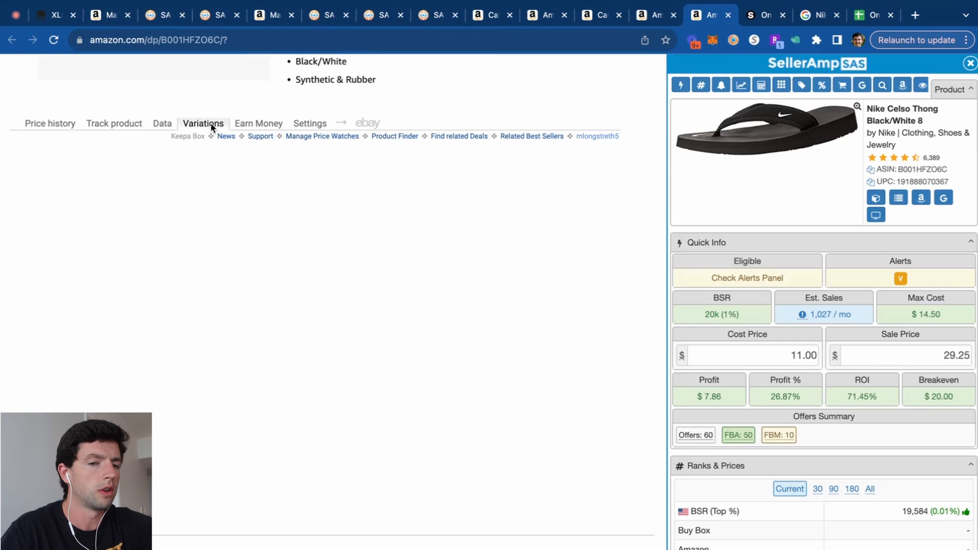
{"action": "left_click", "coordinate": [486, 182]}
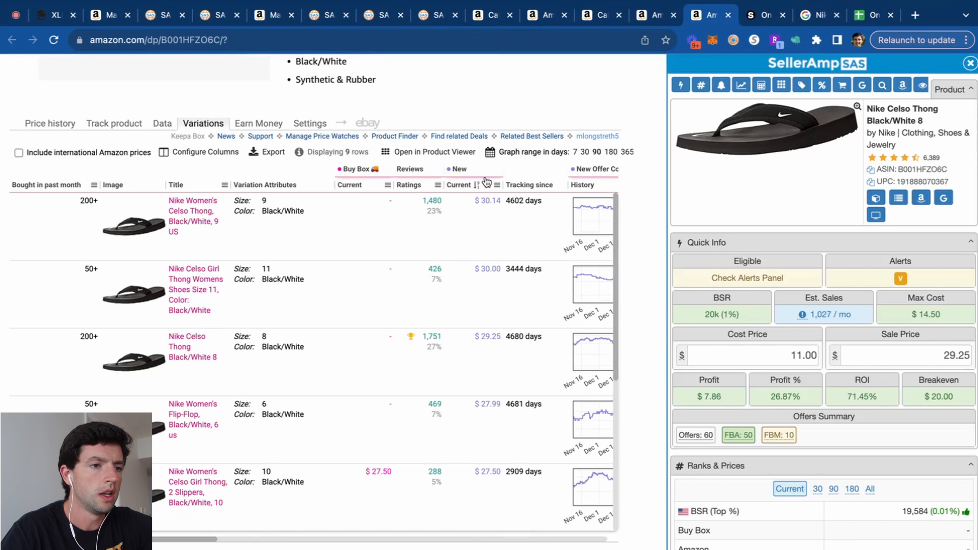
{"action": "left_click", "coordinate": [190, 287]}
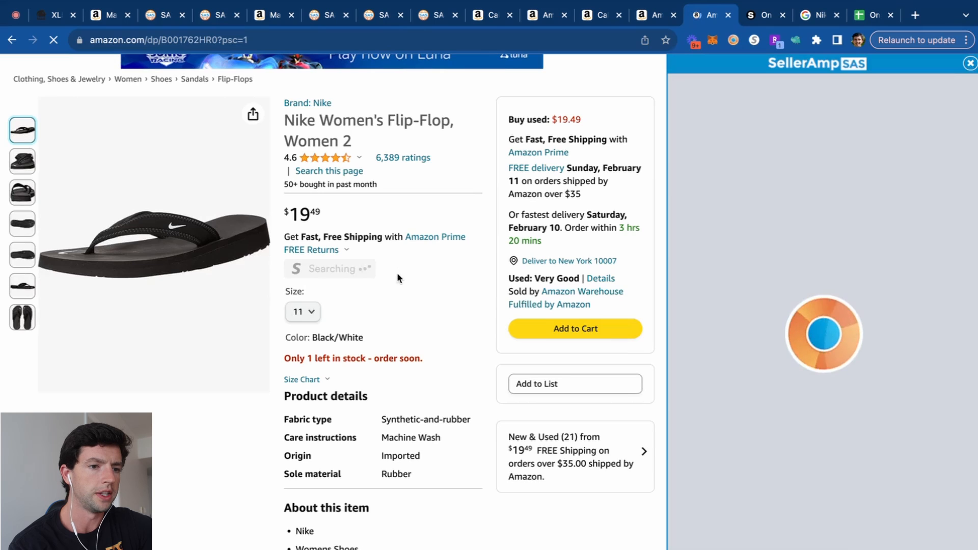
{"action": "scroll", "coordinate": [397, 278], "scroll_direction": "down", "scroll_amount": 10}
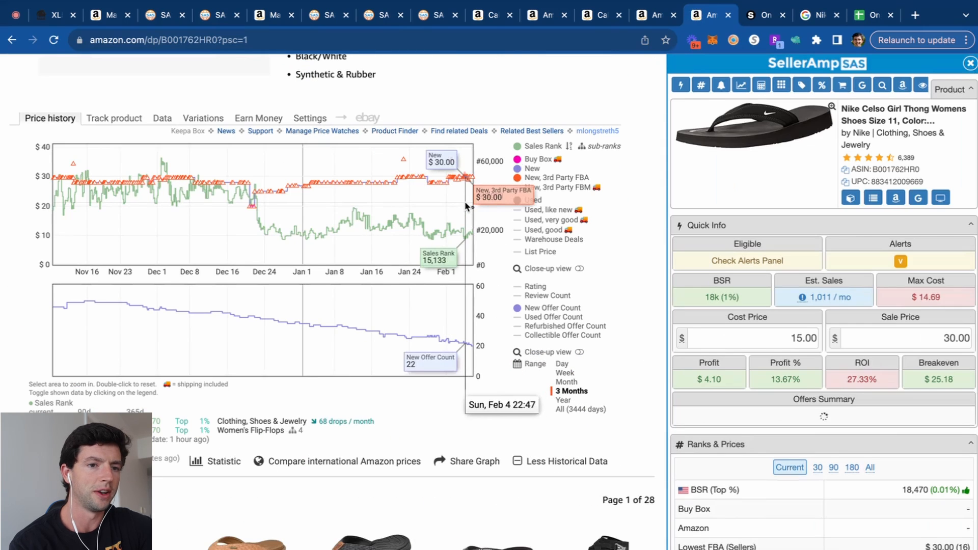
Search Google for the size 11 Nike Celso Girl Thong and open Nike's own sale offer.
{"action": "left_click", "coordinate": [918, 198]}
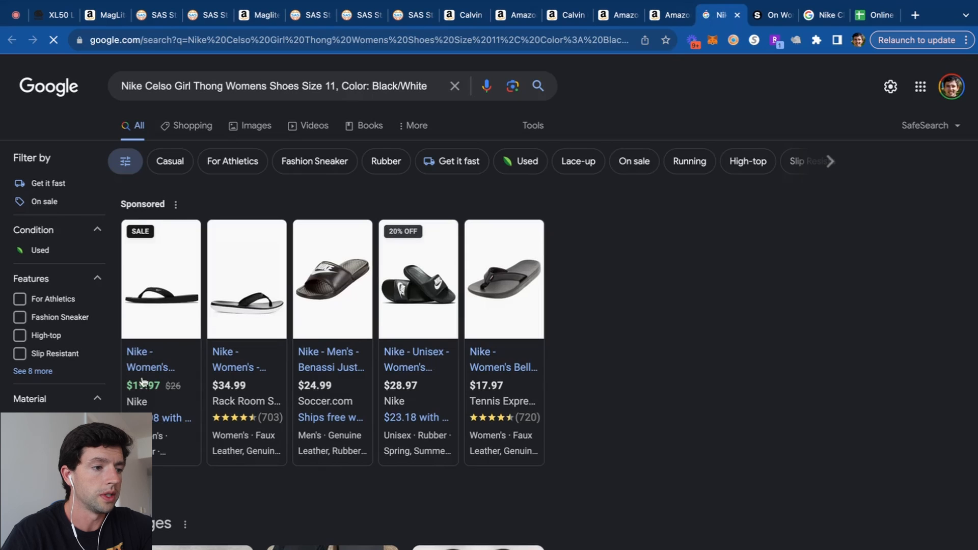
{"action": "left_click", "coordinate": [161, 381]}
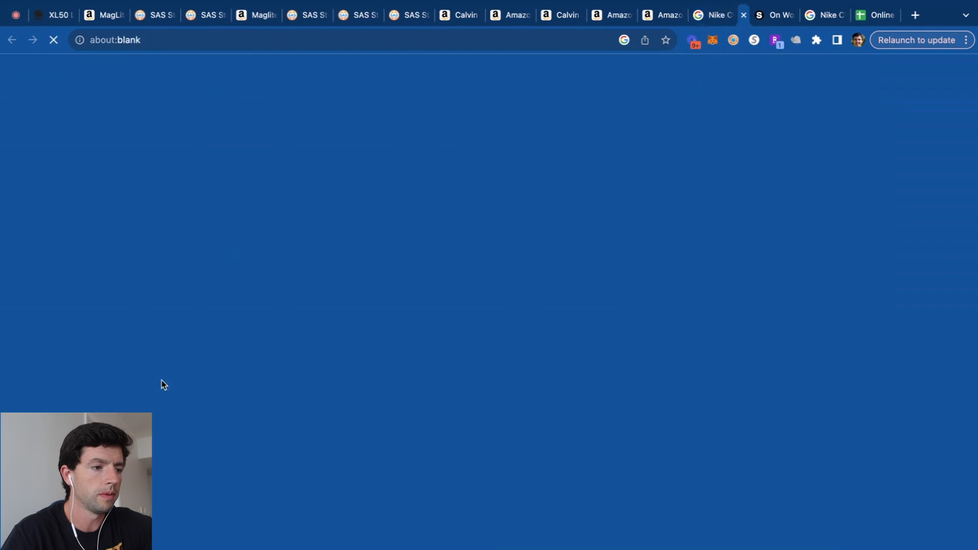
{"action": "left_click", "coordinate": [662, 15]}
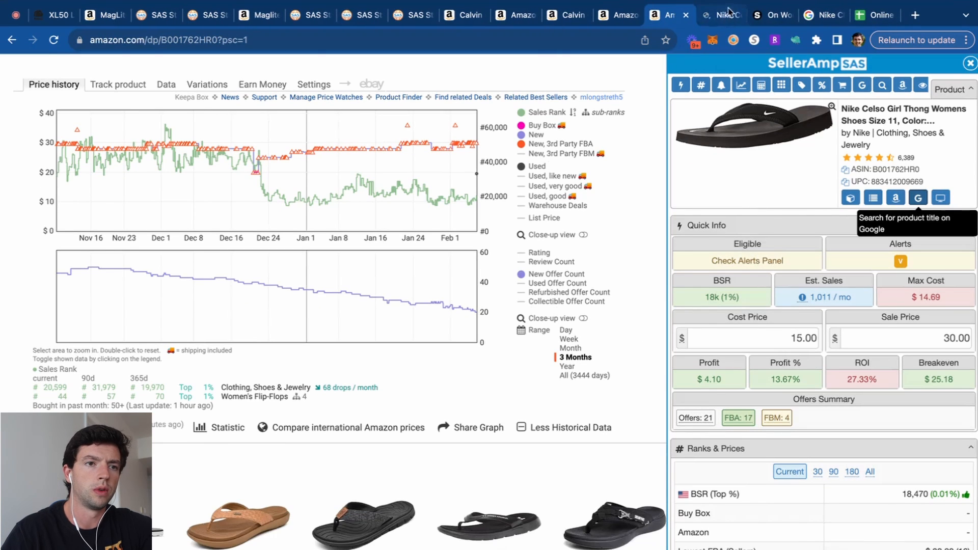
{"action": "left_click", "coordinate": [728, 12]}
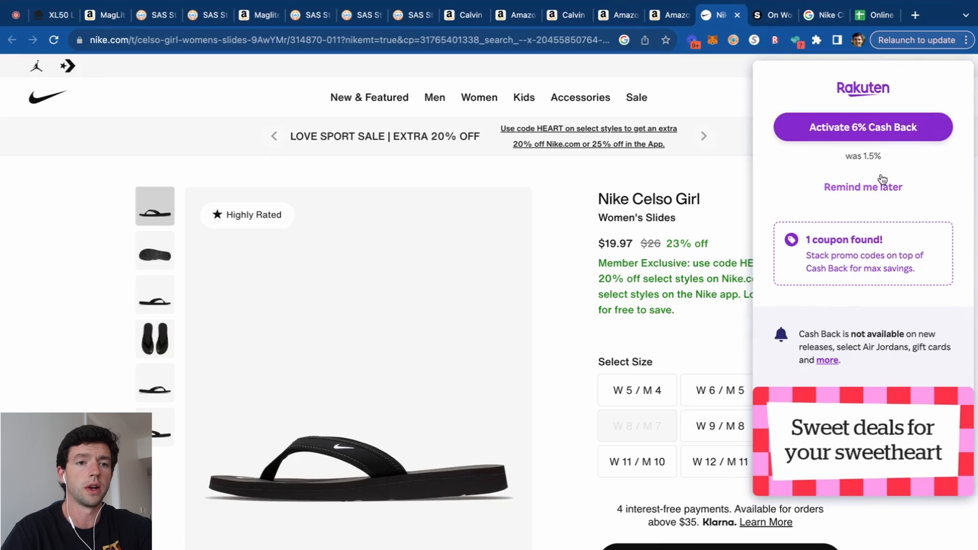
Examine the Rakuten cash back and promo discount on Nike's Celso Girl page, dismiss the cash back offer, and return to the Amazon listing.
{"action": "scroll", "coordinate": [956, 107], "scroll_direction": "up", "scroll_amount": 5}
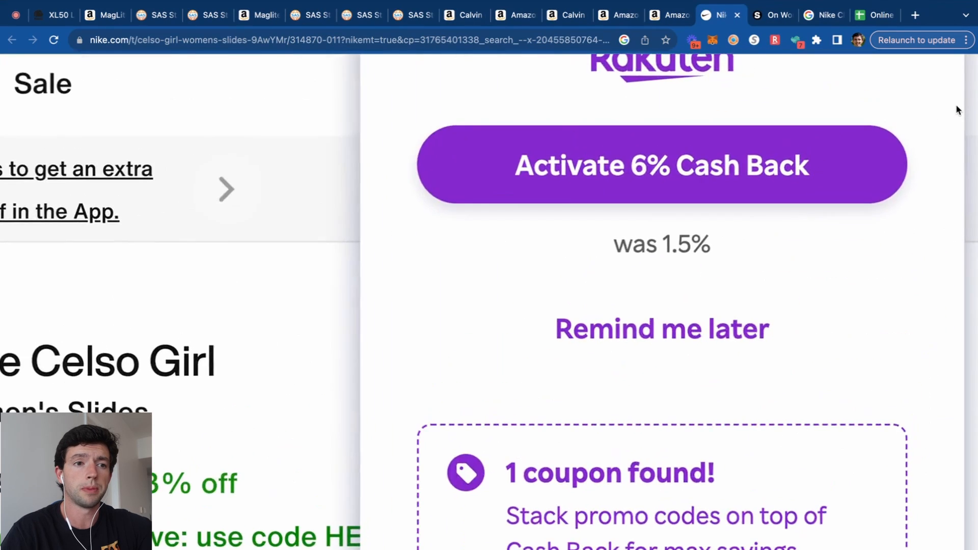
{"action": "scroll", "coordinate": [956, 107], "scroll_direction": "down", "scroll_amount": 4}
{"action": "left_click", "coordinate": [911, 192]}
{"action": "scroll", "coordinate": [897, 251], "scroll_direction": "up", "scroll_amount": 5}
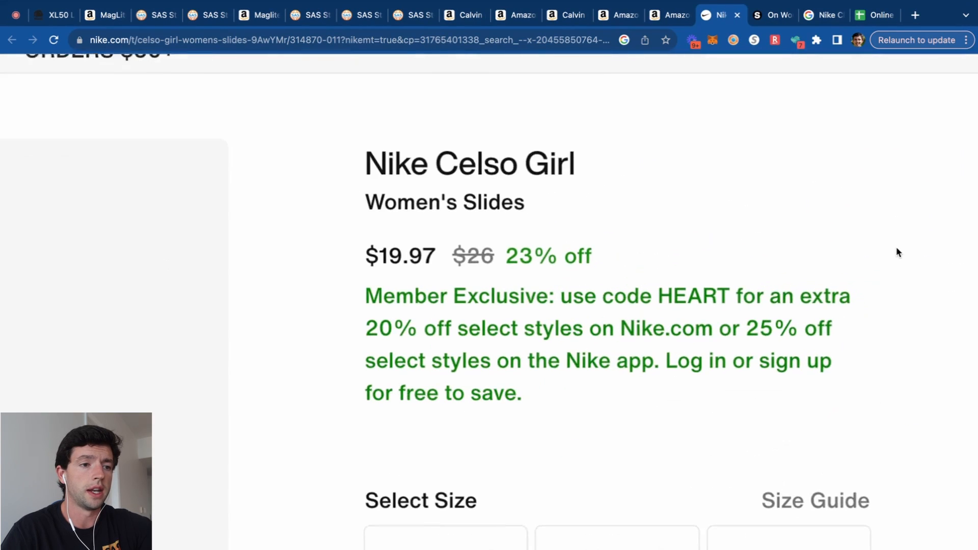
{"action": "scroll", "coordinate": [767, 307], "scroll_direction": "down", "scroll_amount": 4}
{"action": "left_click", "coordinate": [665, 15]}
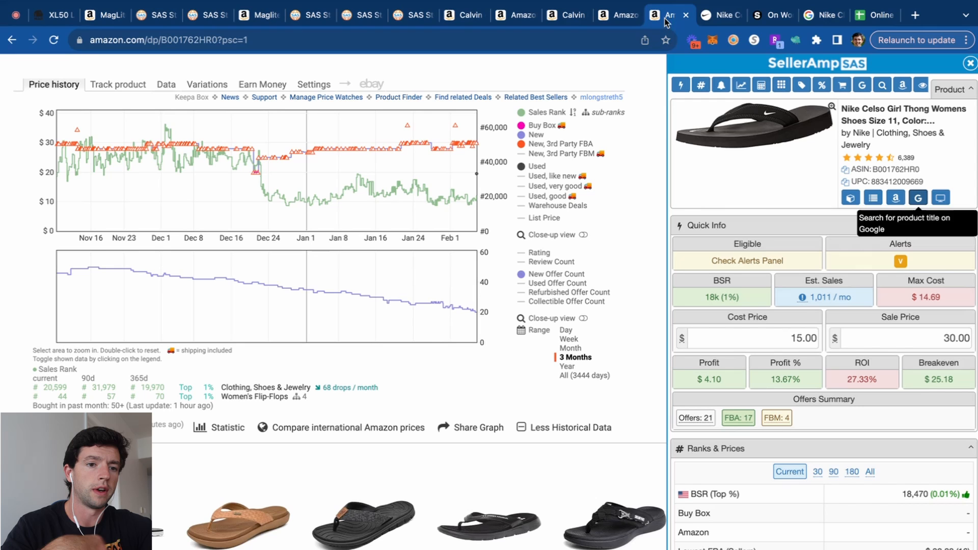
Set the Nike Celso Girl Thong's cost price to 19.97*.75 and check the calculated profit and ROI.
{"action": "double_click", "coordinate": [776, 341]}
{"action": "type", "text": "19.97"}
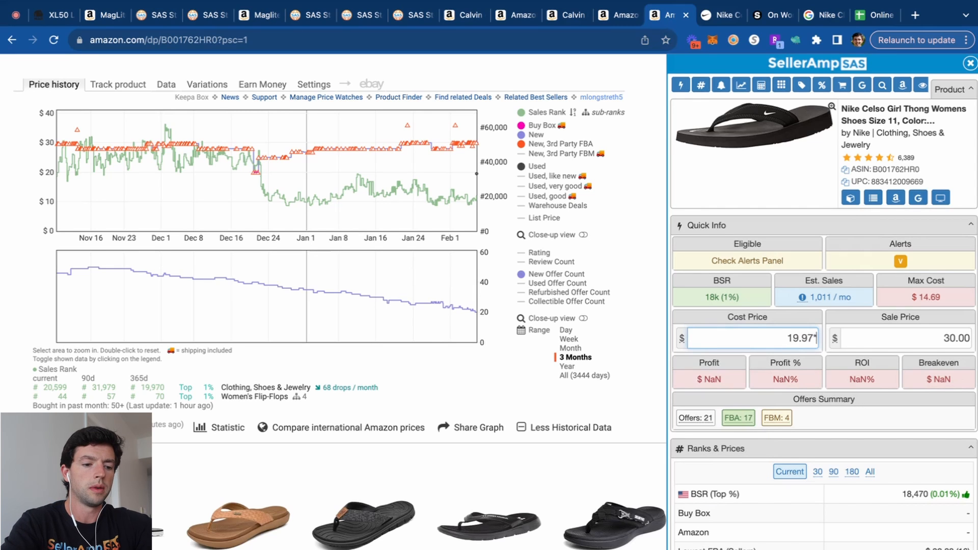
{"action": "type", "text": "*.75"}
{"action": "key", "text": "Return"}
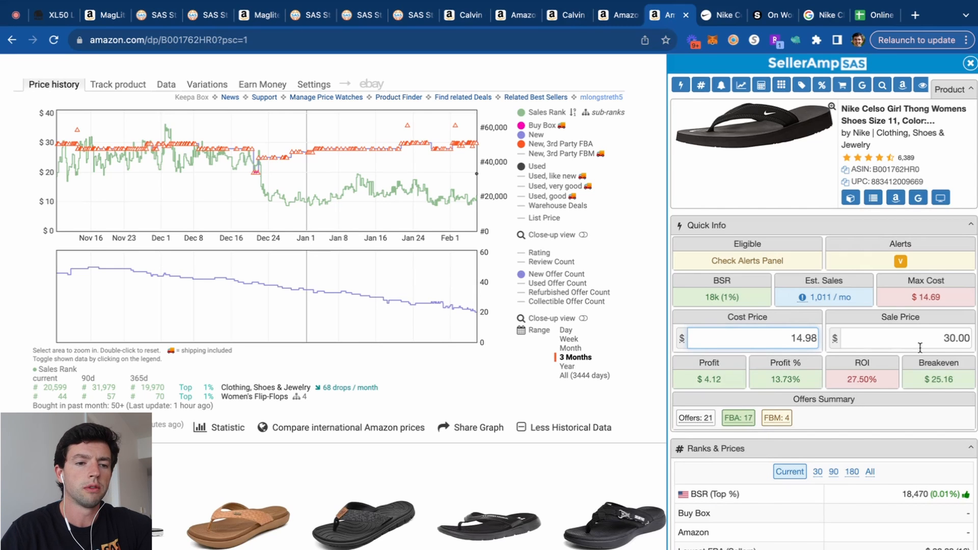
{"action": "scroll", "coordinate": [943, 361], "scroll_direction": "up", "scroll_amount": 5}
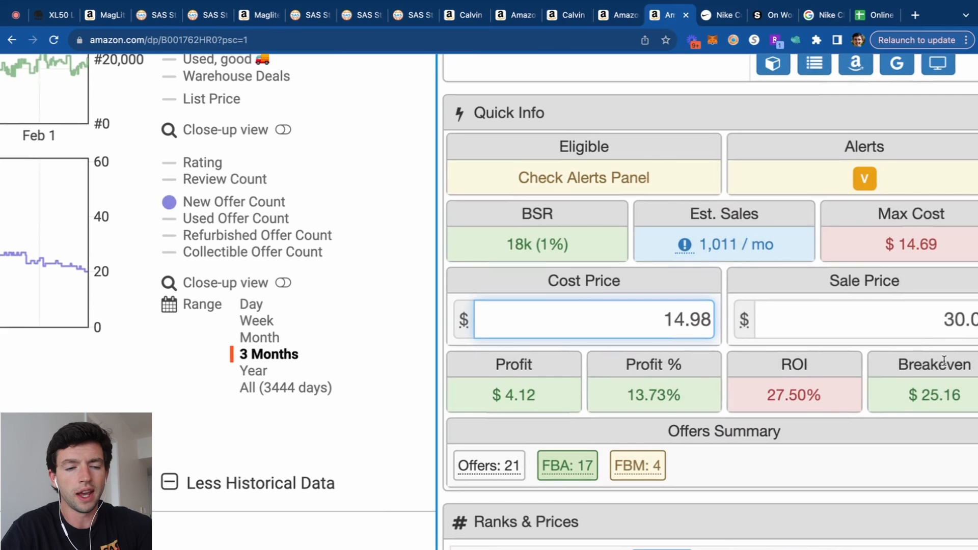
{"action": "scroll", "coordinate": [944, 360], "scroll_direction": "down", "scroll_amount": 5}
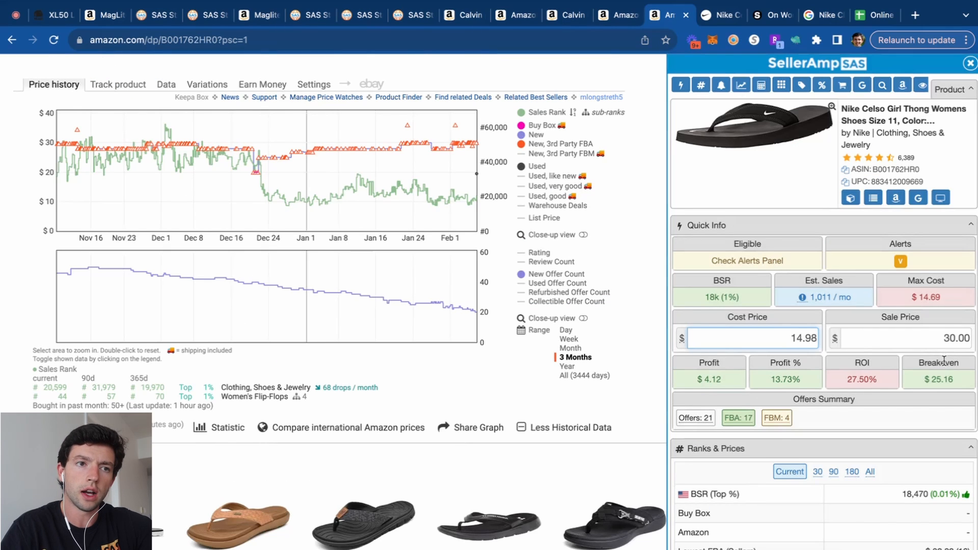
Open cardbear.com in a new tab and place it beside the Nike Celso Amazon listing.
{"action": "left_click", "coordinate": [915, 15]}
{"action": "type", "text": "car"}
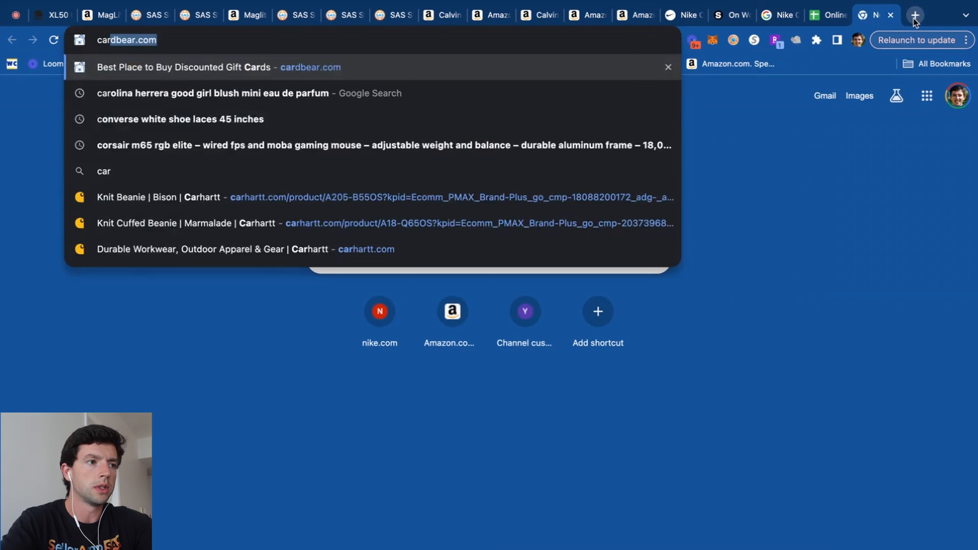
{"action": "type", "text": "db"}
{"action": "key", "text": "Return"}
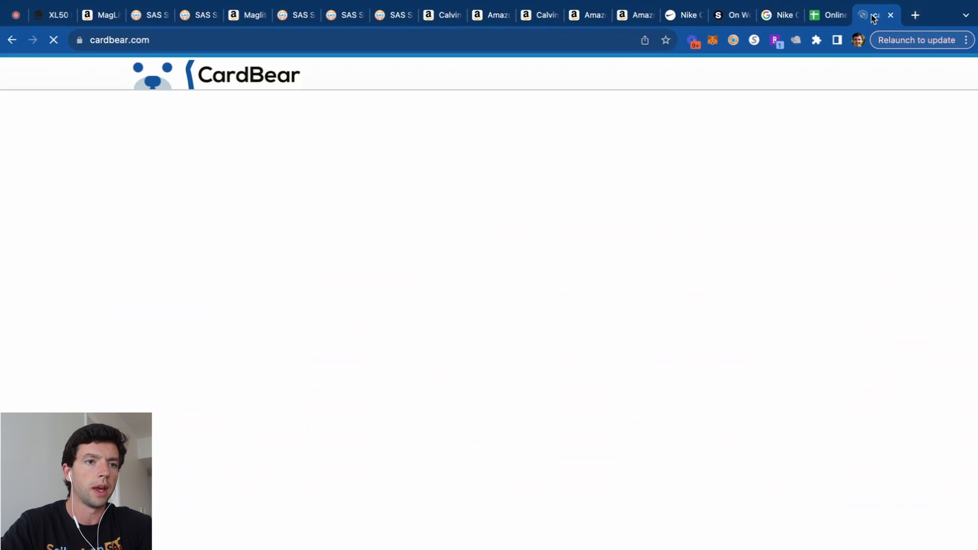
{"action": "left_click_drag", "start_coordinate": [873, 19], "coordinate": [682, 17]}
Look up Nike on CardBear and examine the gift card discounts offered by each seller.
{"action": "left_click", "coordinate": [660, 71]}
{"action": "type", "text": "n"}
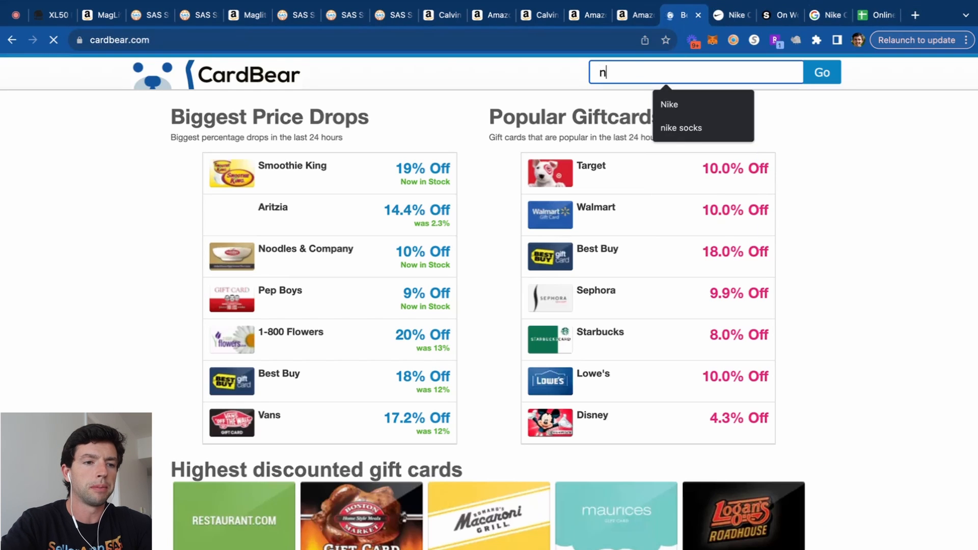
{"action": "type", "text": "ike"}
{"action": "left_click", "coordinate": [666, 104]}
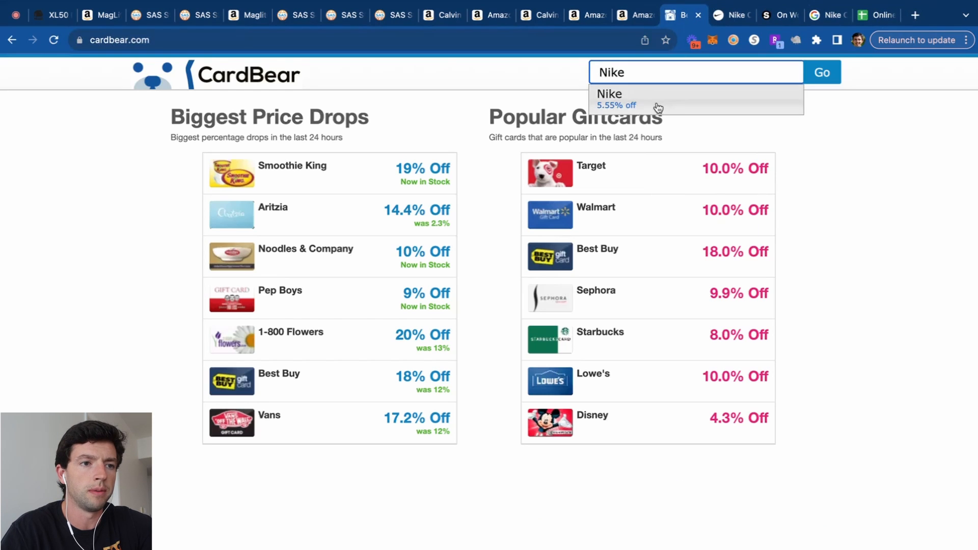
{"action": "left_click", "coordinate": [656, 102]}
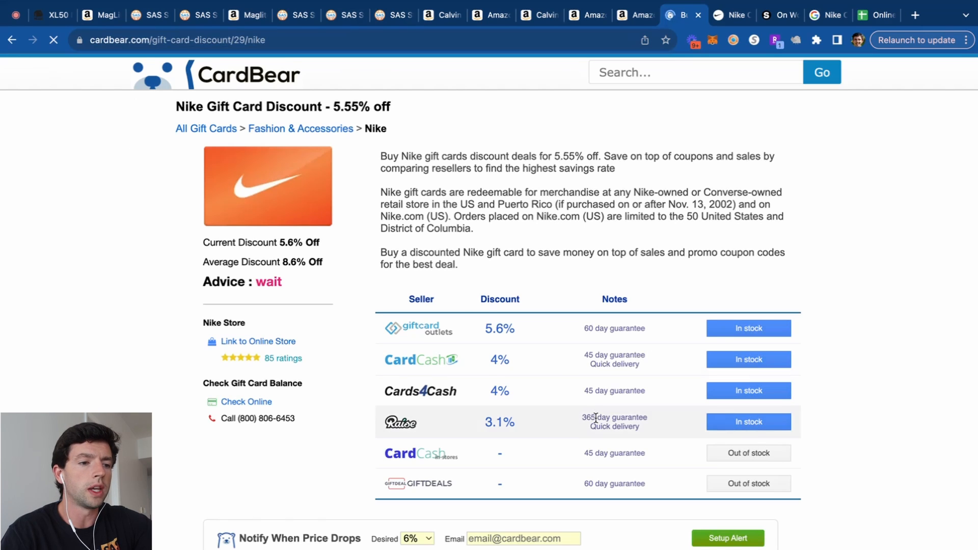
{"action": "scroll", "coordinate": [596, 417], "scroll_direction": "up", "scroll_amount": 5}
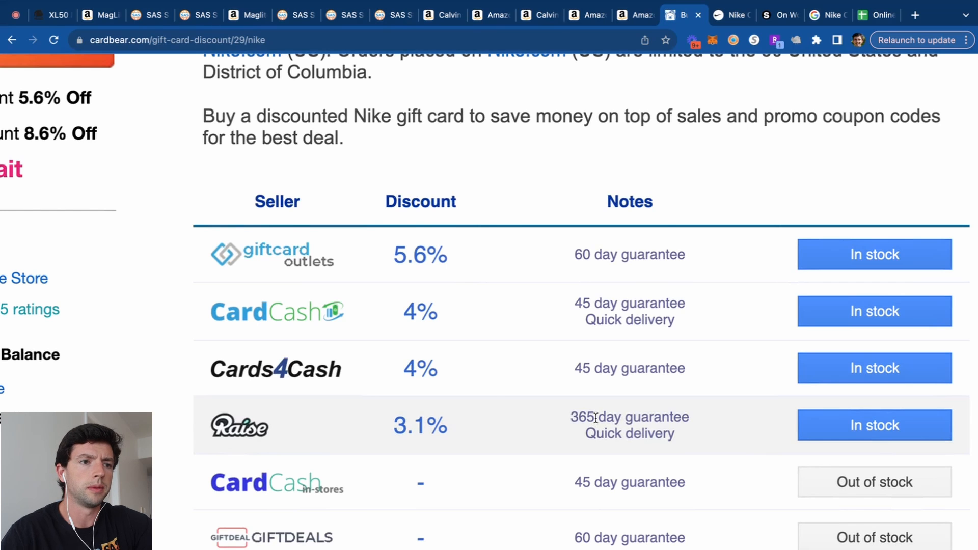
{"action": "scroll", "coordinate": [596, 418], "scroll_direction": "down", "scroll_amount": 5}
Return to the Nike Celso Amazon listing, multiply its cost price by .95, and check the recalculated profit.
{"action": "left_click", "coordinate": [634, 15]}
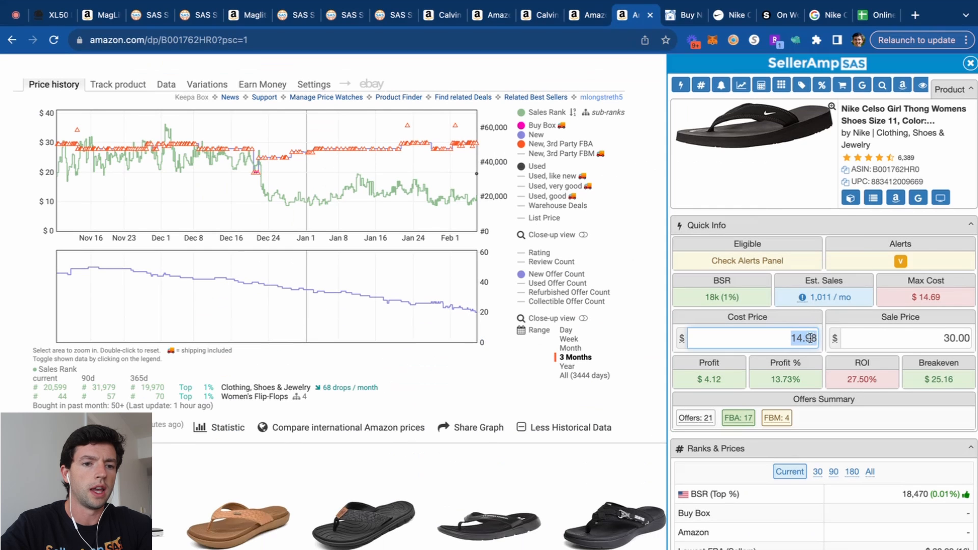
{"action": "left_click", "coordinate": [817, 336]}
{"action": "type", "text": "*"}
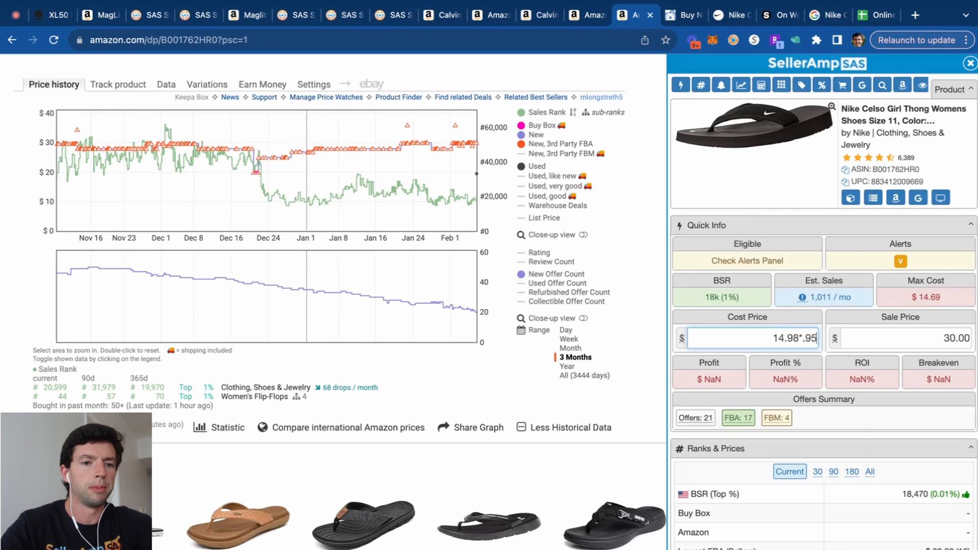
{"action": "type", "text": ".95"}
{"action": "scroll", "coordinate": [967, 361], "scroll_direction": "up", "scroll_amount": 3}
{"action": "key", "text": "Return"}
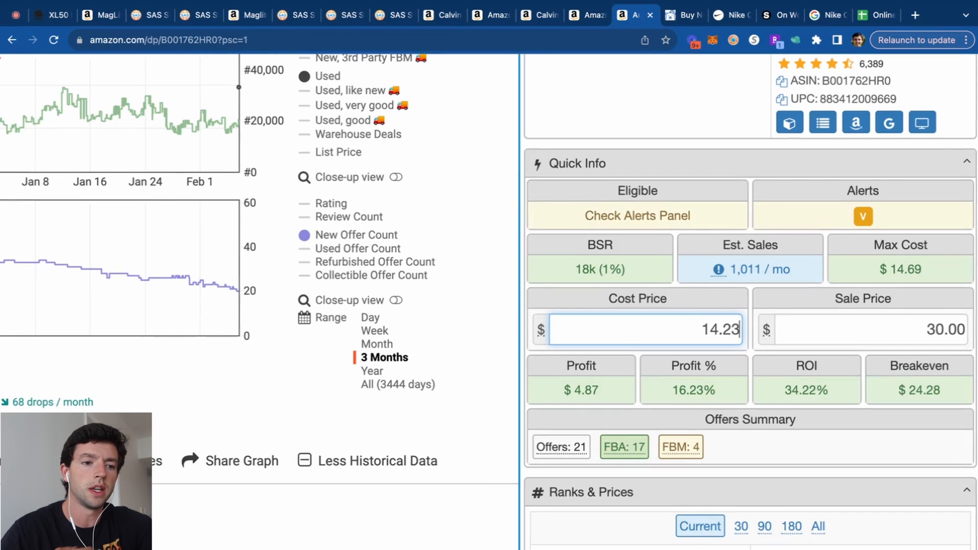
{"action": "scroll", "coordinate": [967, 361], "scroll_direction": "down", "scroll_amount": 3}
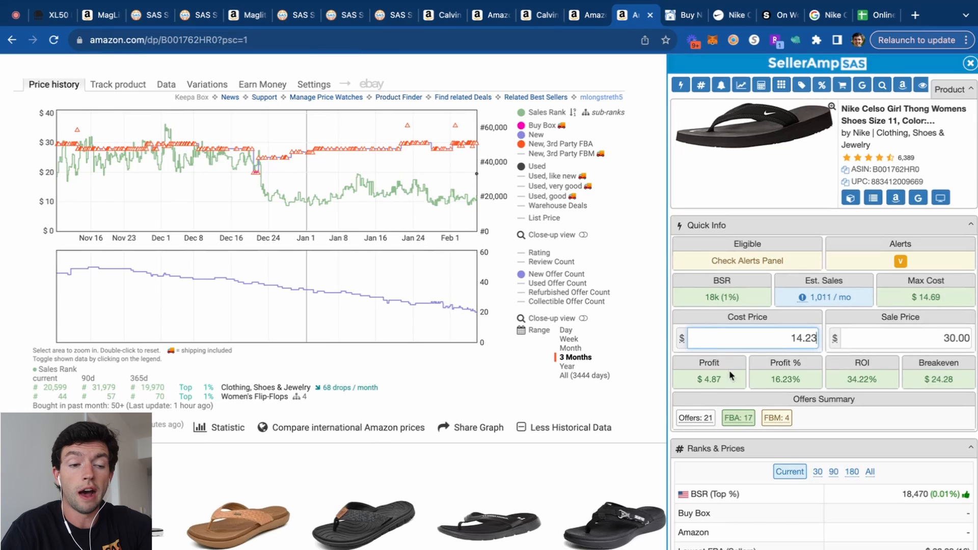
Examine the Nike Celso listing's price history over a year, then close the listing and the CardBear page.
{"action": "left_click", "coordinate": [567, 366]}
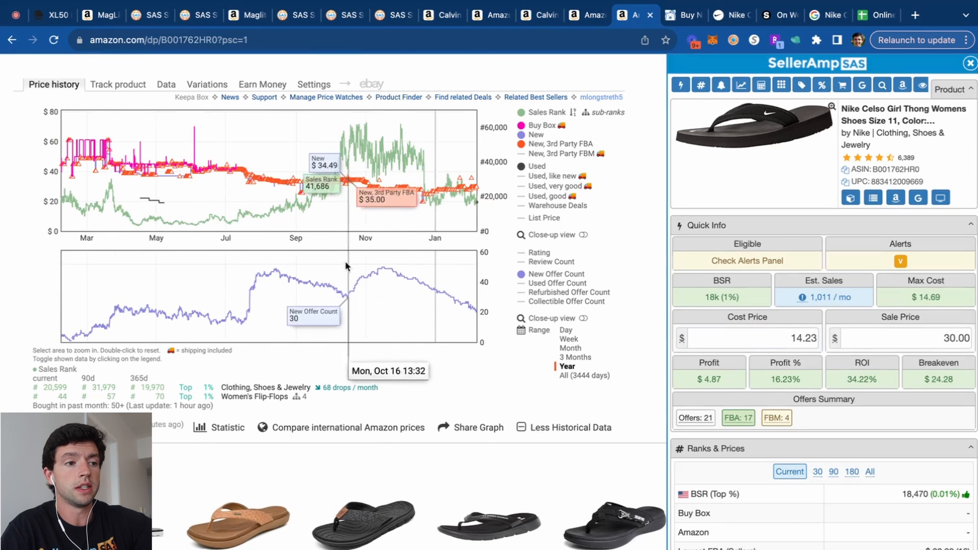
{"action": "scroll", "coordinate": [46, 188], "scroll_direction": "up", "scroll_amount": 3}
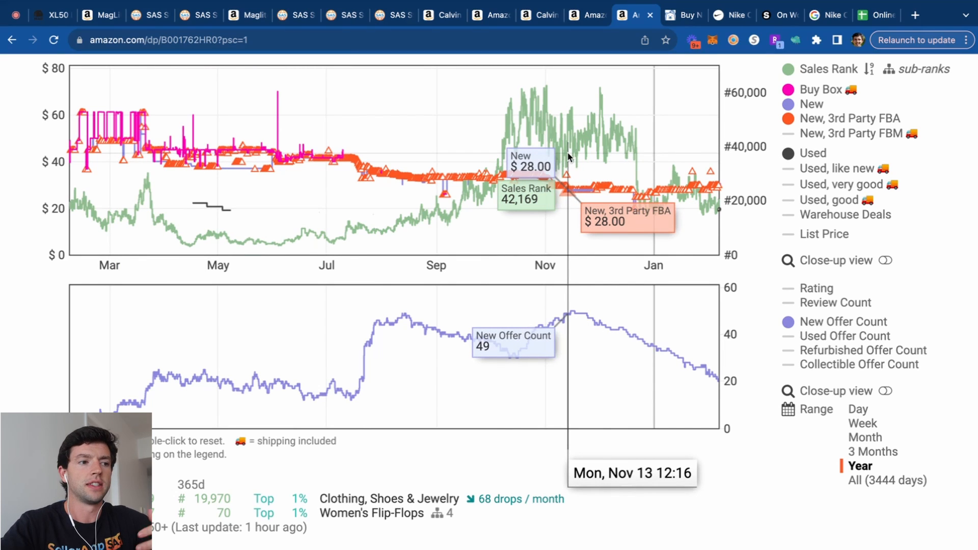
{"action": "key", "text": "super+0"}
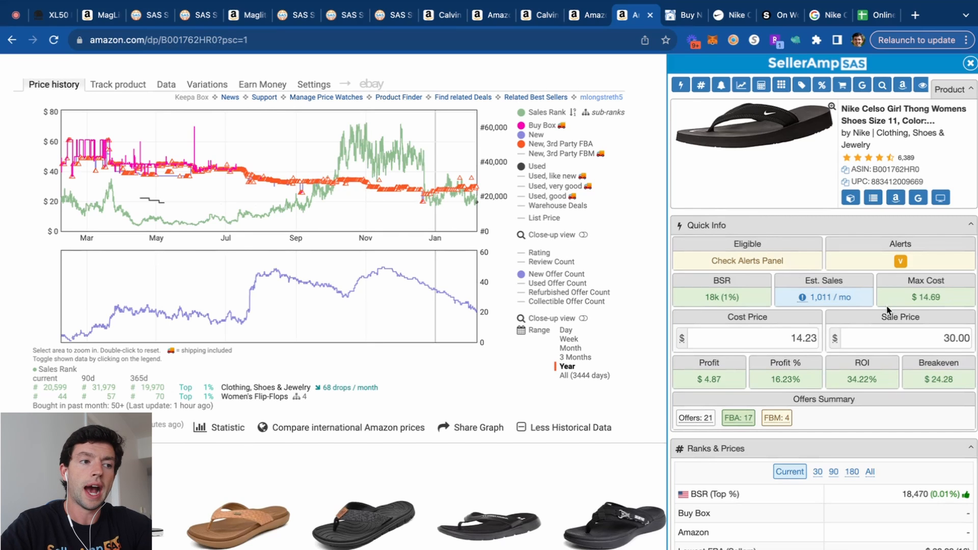
{"action": "left_click", "coordinate": [650, 16]}
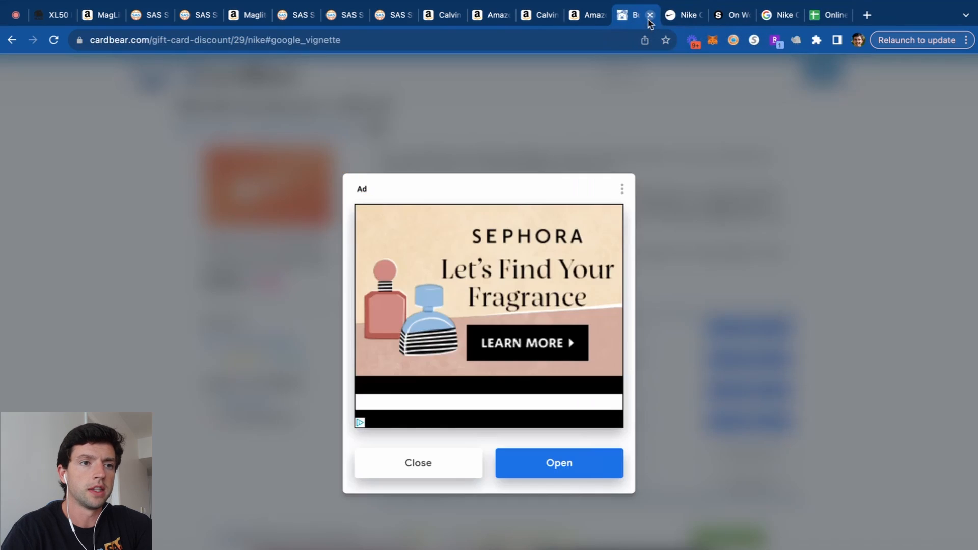
{"action": "left_click", "coordinate": [649, 15]}
Search Google for the Nike M Park 20 Pant (Black, S) from its Amazon listing, then close the listing.
{"action": "left_click", "coordinate": [575, 15]}
{"action": "scroll", "coordinate": [491, 216], "scroll_direction": "down", "scroll_amount": 10}
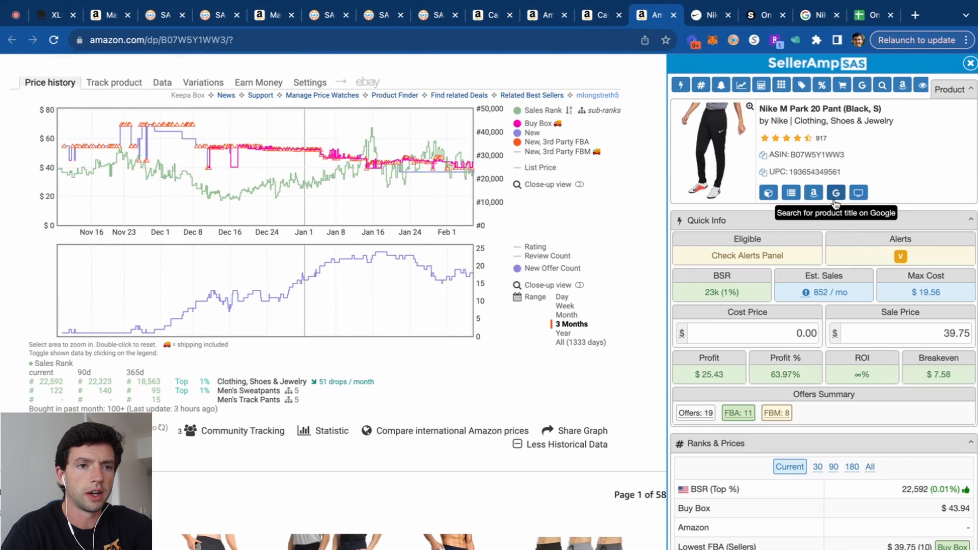
{"action": "left_click", "coordinate": [835, 192]}
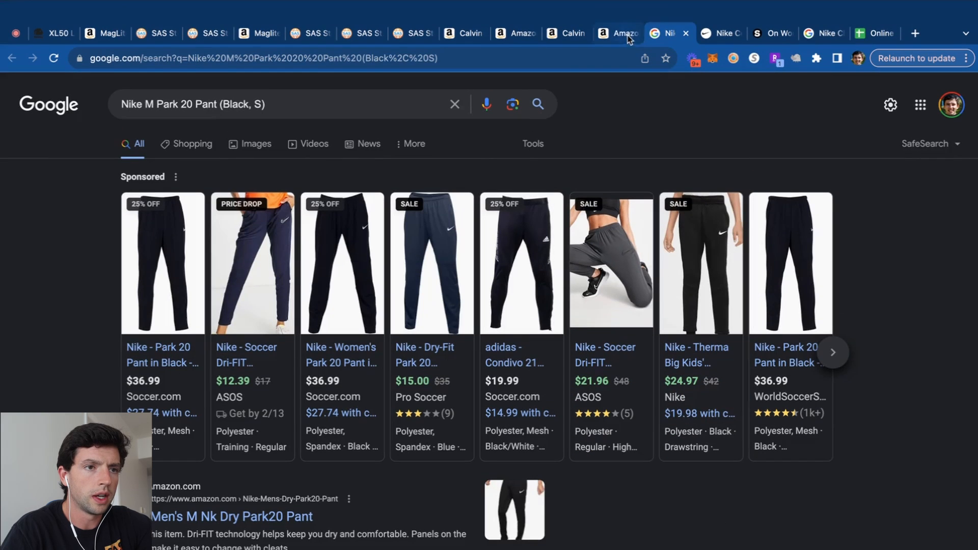
{"action": "left_click", "coordinate": [625, 34]}
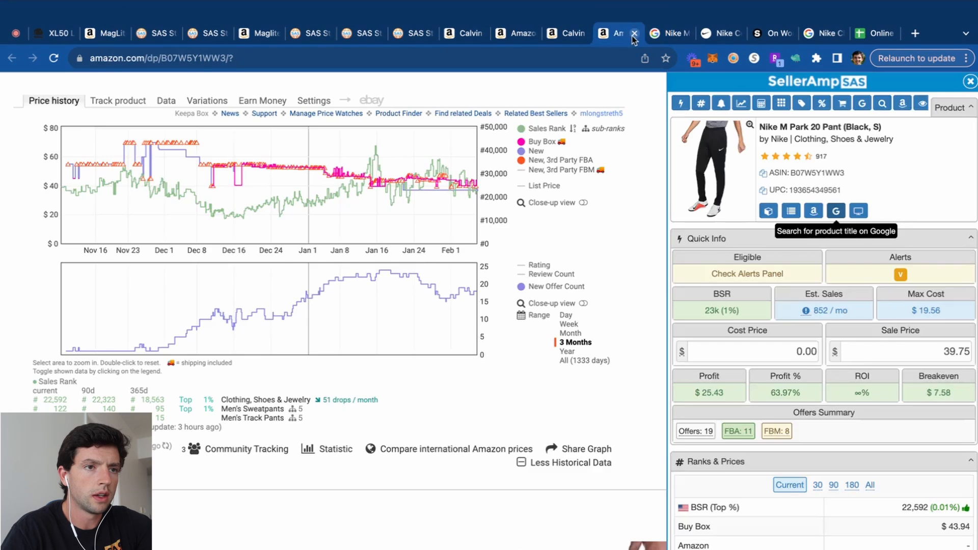
{"action": "left_click", "coordinate": [635, 33]}
{"action": "left_click", "coordinate": [636, 33]}
From the seller's storefront results, open the Amazon listings for the Jockey 5" Boxer Brief 3 Pack and Disney Buzz Lightyear Light-Up Costume.
{"action": "left_click", "coordinate": [398, 33]}
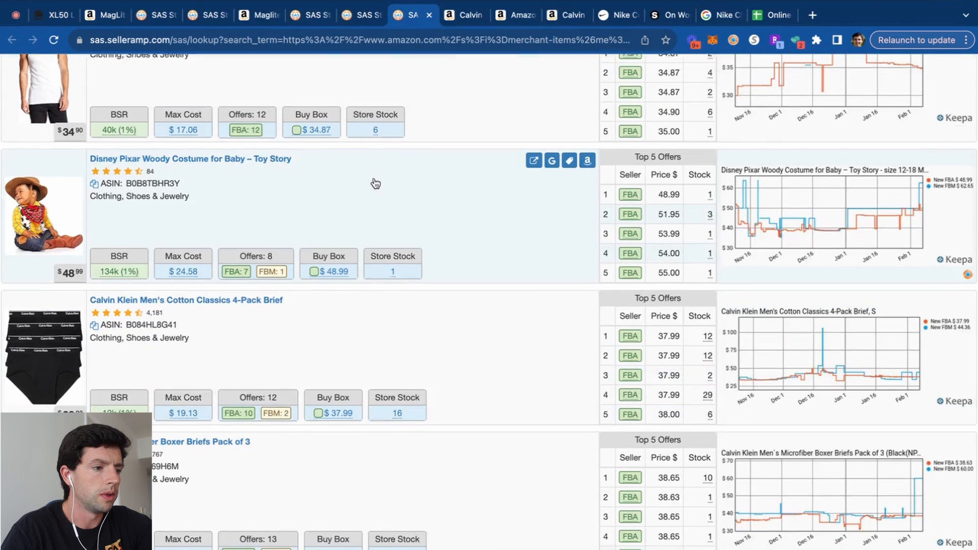
{"action": "scroll", "coordinate": [478, 260], "scroll_direction": "down", "scroll_amount": 10}
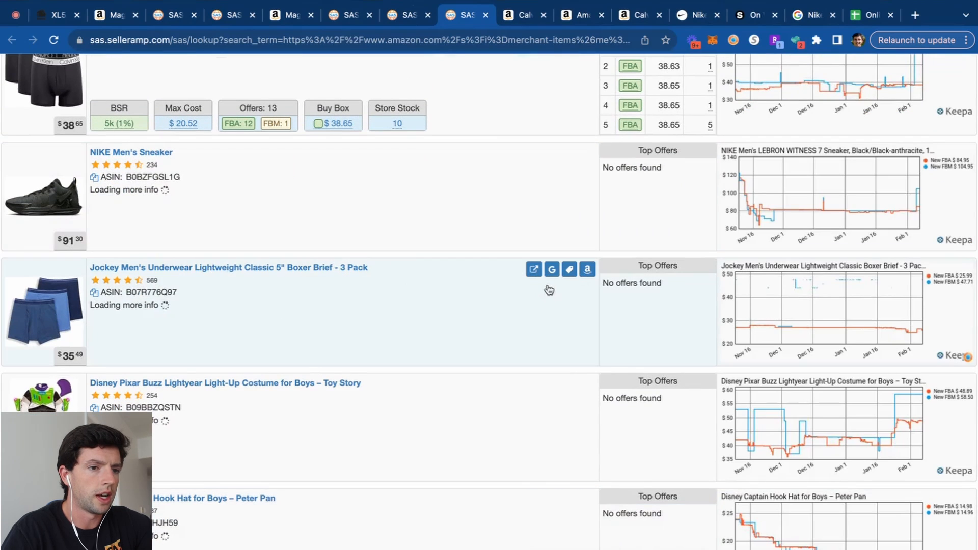
{"action": "left_click", "coordinate": [588, 269]}
{"action": "scroll", "coordinate": [295, 368], "scroll_direction": "down", "scroll_amount": 3}
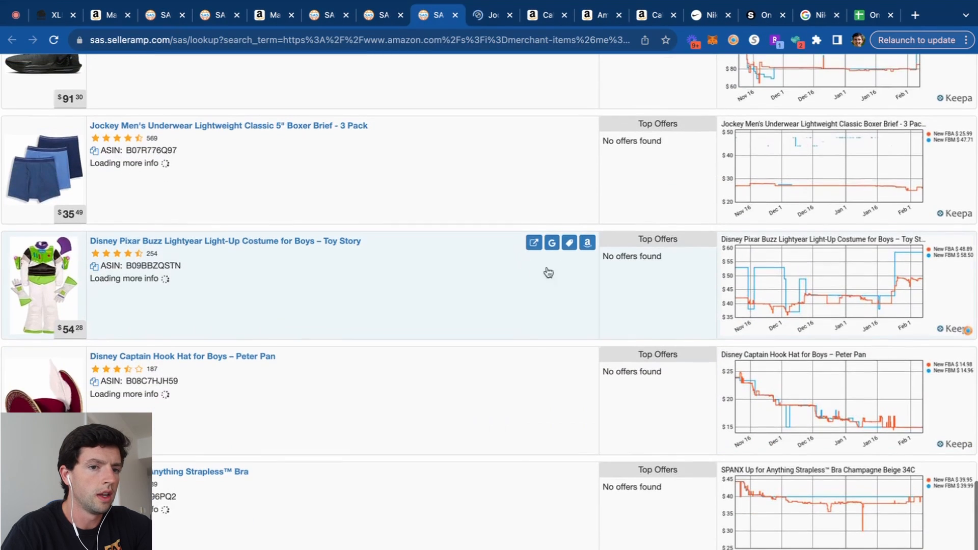
{"action": "left_click", "coordinate": [586, 241]}
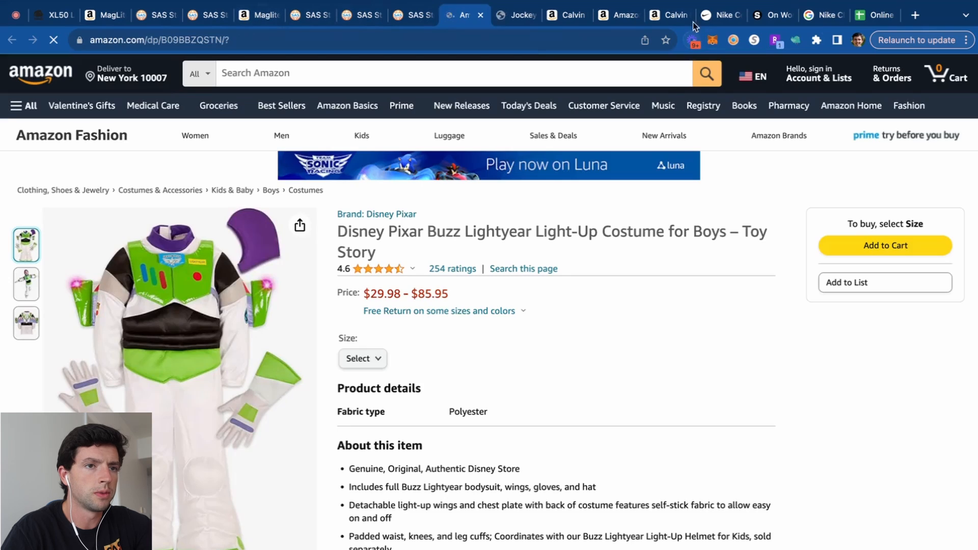
Search Google for the Calvin Klein Men's Classic Ribbed Tank 3-Pack from its Amazon listing and inspect the Nordstrom Rack offer.
{"action": "left_click", "coordinate": [668, 18]}
{"action": "scroll", "coordinate": [585, 223], "scroll_direction": "down", "scroll_amount": 9}
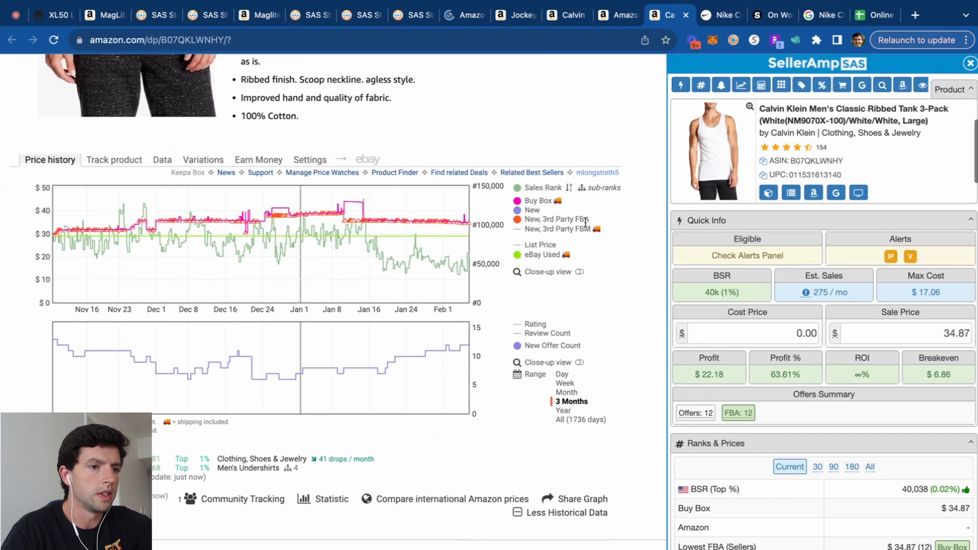
{"action": "left_click", "coordinate": [832, 196]}
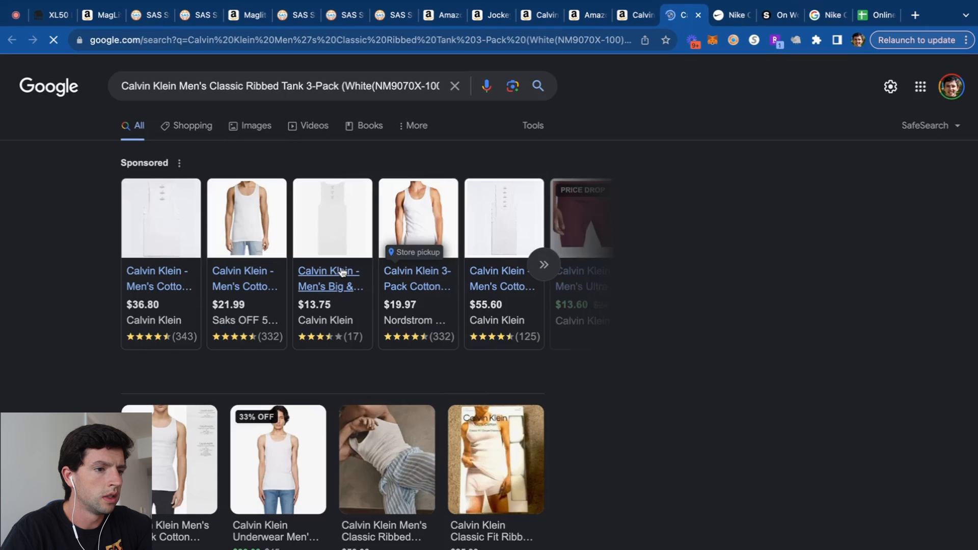
{"action": "scroll", "coordinate": [338, 273], "scroll_direction": "right", "scroll_amount": 2}
{"action": "mouse_move", "coordinate": [381, 290]}
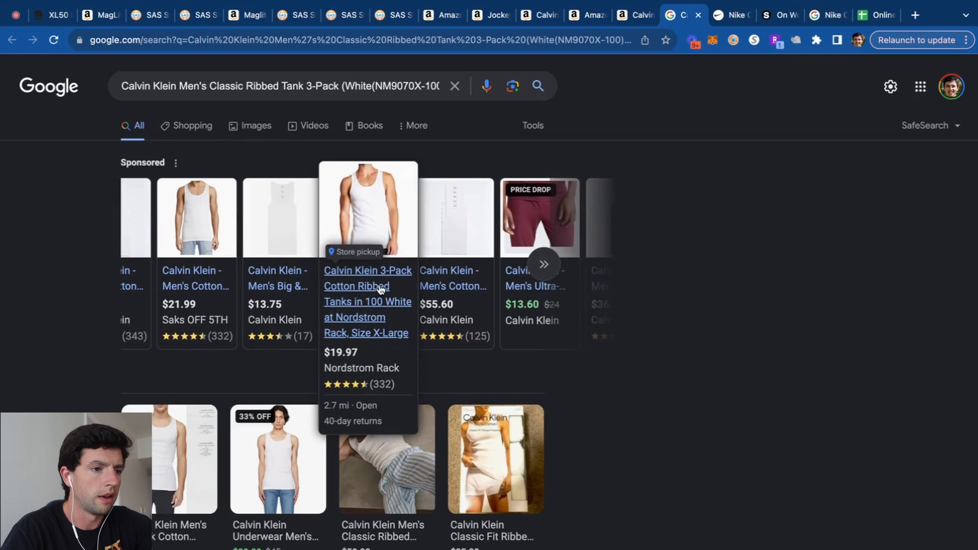
Compare the ribbed tank's Amazon variations with the Google offers and open the white Medium variation's listing.
{"action": "left_click", "coordinate": [634, 15]}
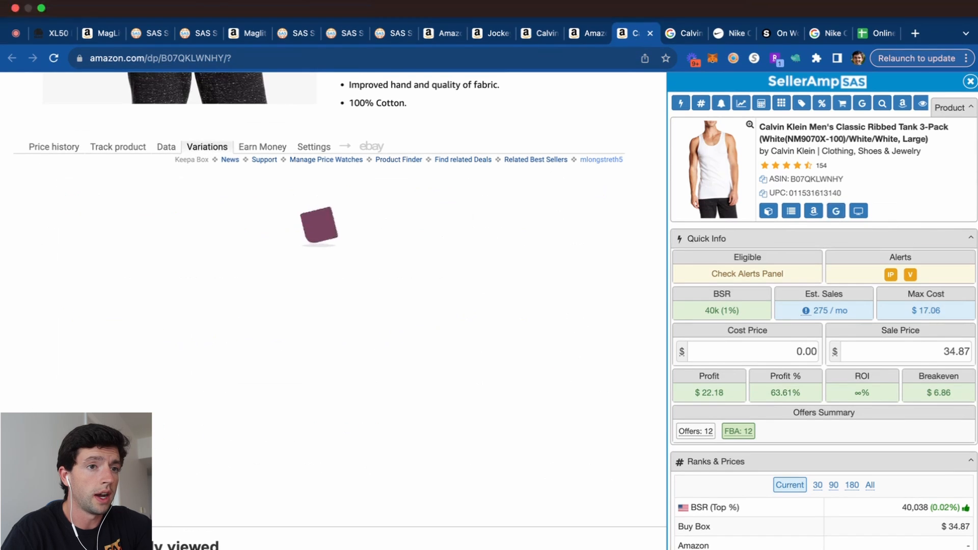
{"action": "left_click", "coordinate": [675, 15]}
{"action": "mouse_move", "coordinate": [361, 288]}
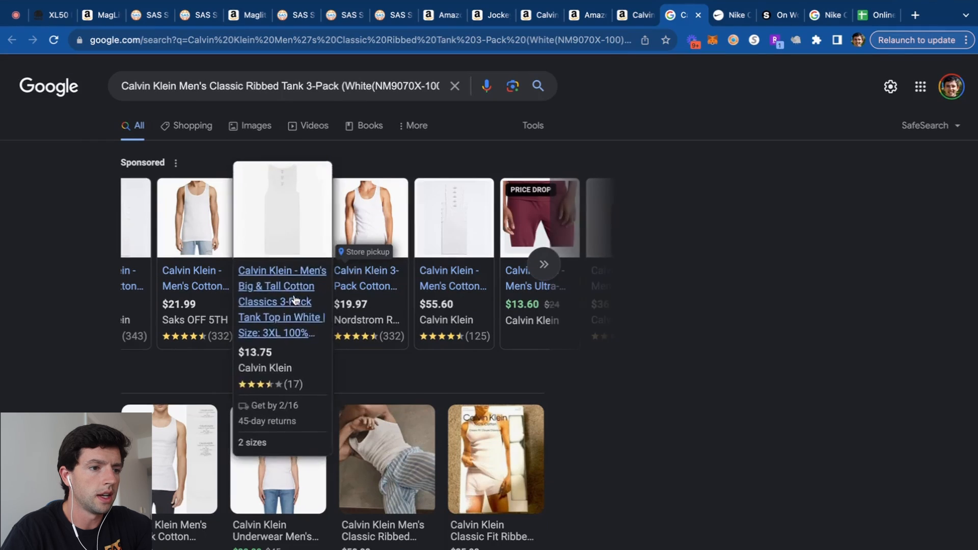
{"action": "left_click", "coordinate": [630, 16]}
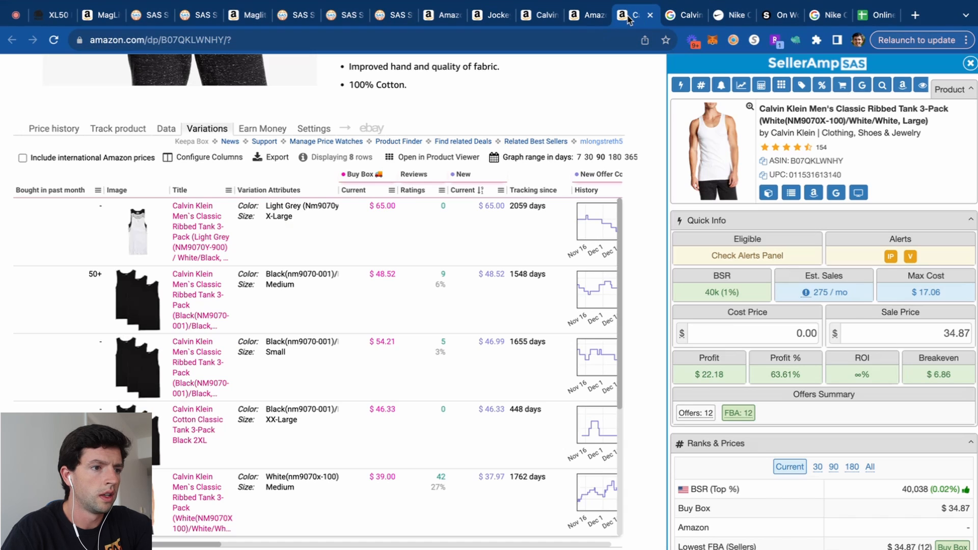
{"action": "scroll", "coordinate": [379, 214], "scroll_direction": "down", "scroll_amount": 2}
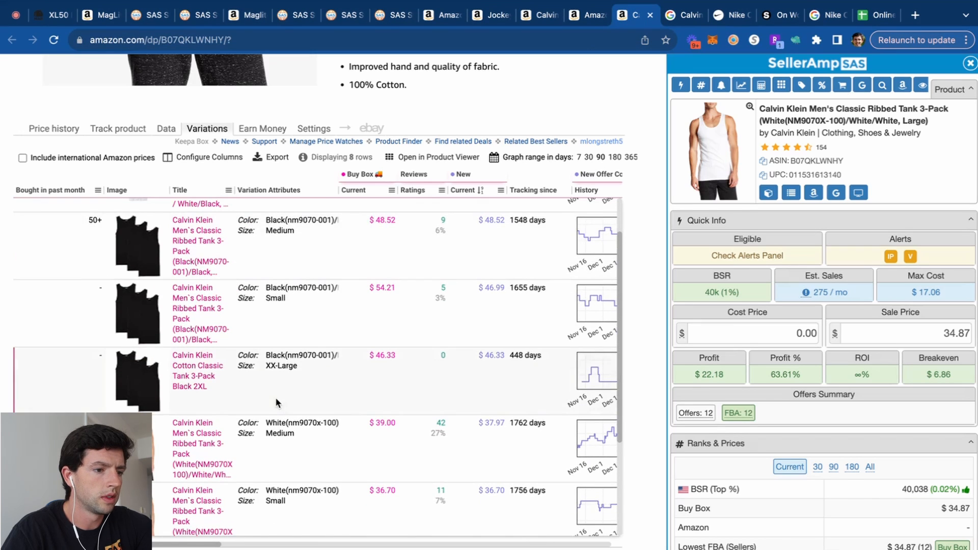
{"action": "left_click", "coordinate": [195, 447]}
Open Nordstrom Rack's Google offer for the Calvin Klein 3-Pack Cotton Ribbed Tanks in 100 White, size X-Large, and view the product page.
{"action": "left_click", "coordinate": [675, 22]}
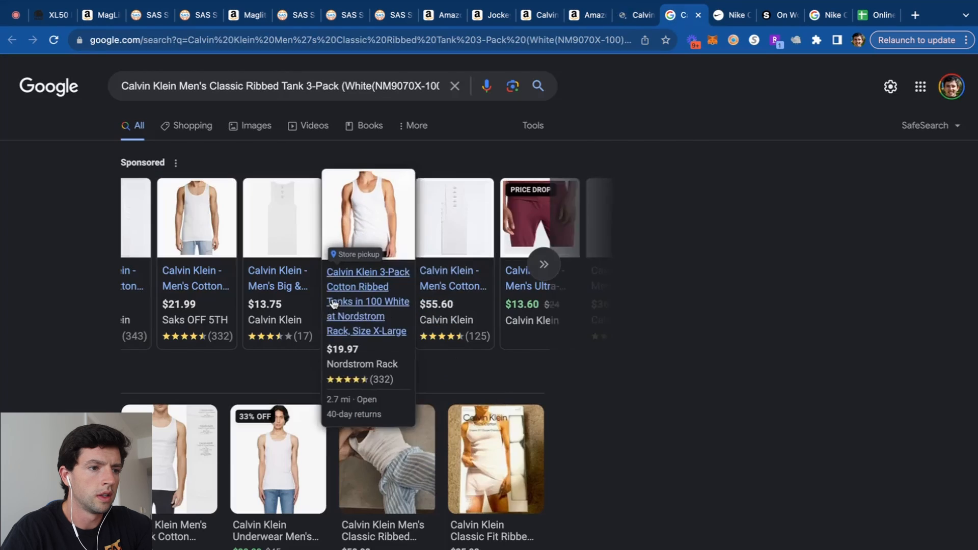
{"action": "left_click", "coordinate": [334, 303]}
{"action": "left_click", "coordinate": [659, 11]}
{"action": "left_click", "coordinate": [664, 14]}
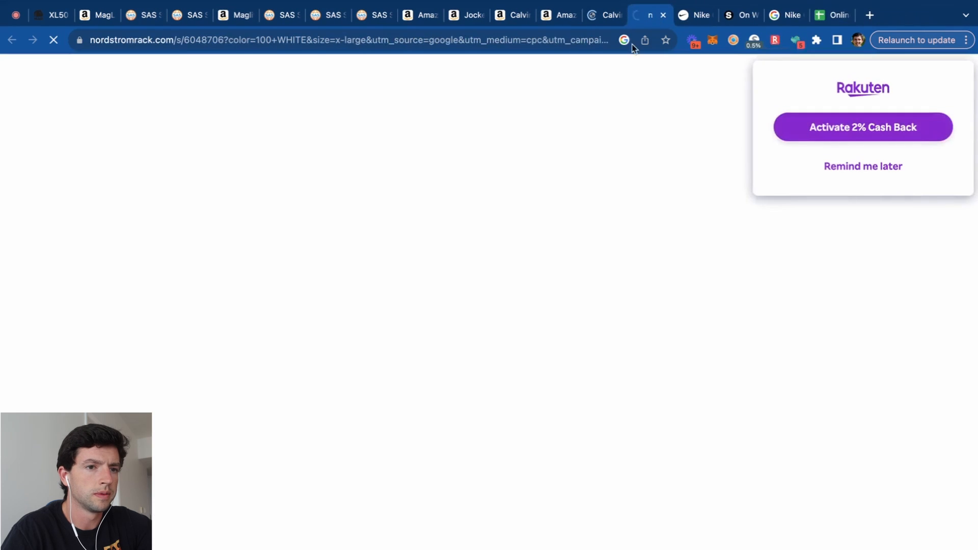
{"action": "scroll", "coordinate": [672, 255], "scroll_direction": "down", "scroll_amount": 2}
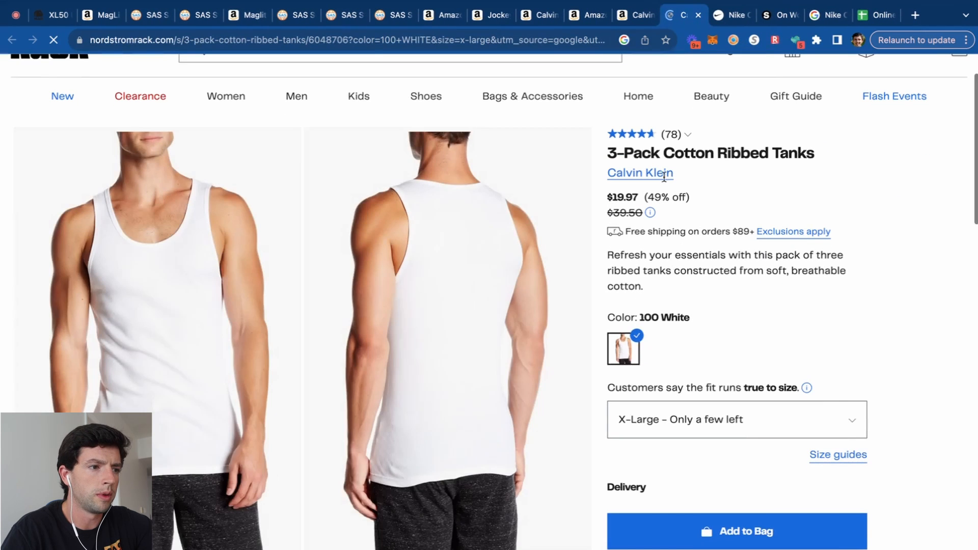
Set the ribbed tank's cost price to 19.97 in the SellerAmp calculator on its Amazon listing.
{"action": "left_click", "coordinate": [625, 19]}
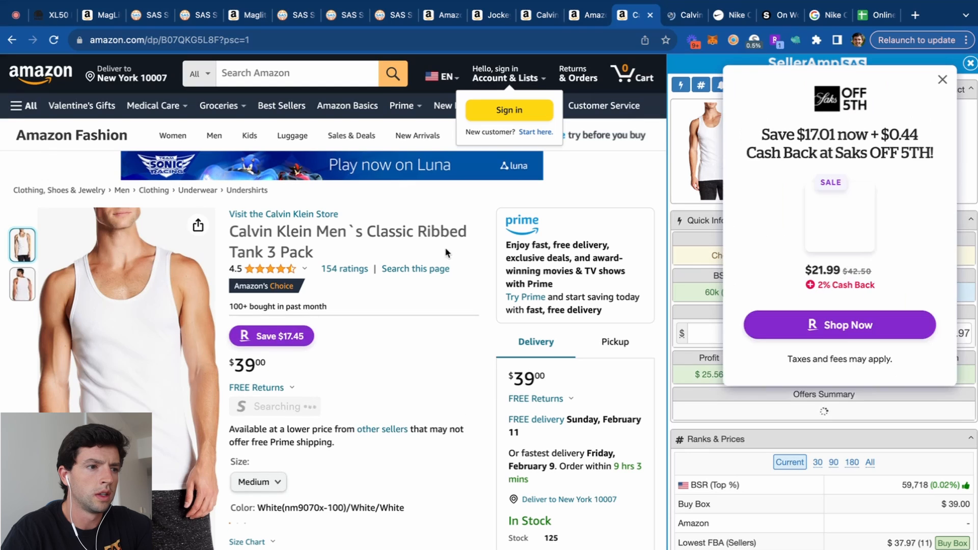
{"action": "left_click", "coordinate": [942, 79]}
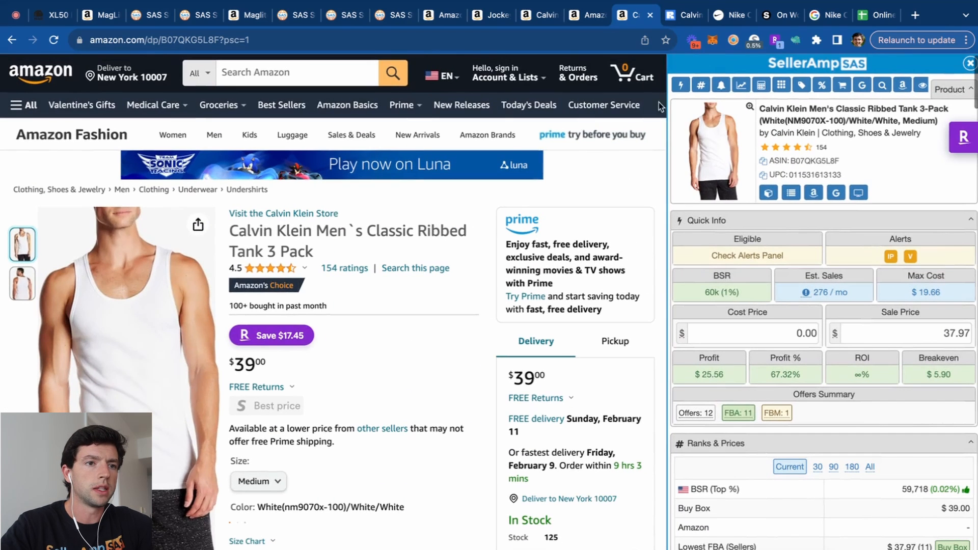
{"action": "left_click", "coordinate": [677, 19]}
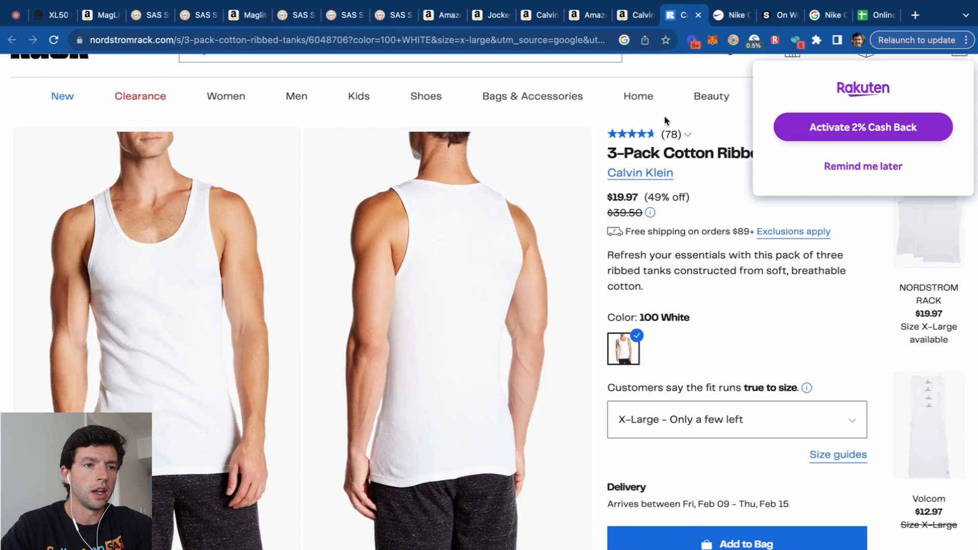
{"action": "left_click", "coordinate": [634, 20]}
{"action": "double_click", "coordinate": [805, 333]}
{"action": "type", "text": "1"}
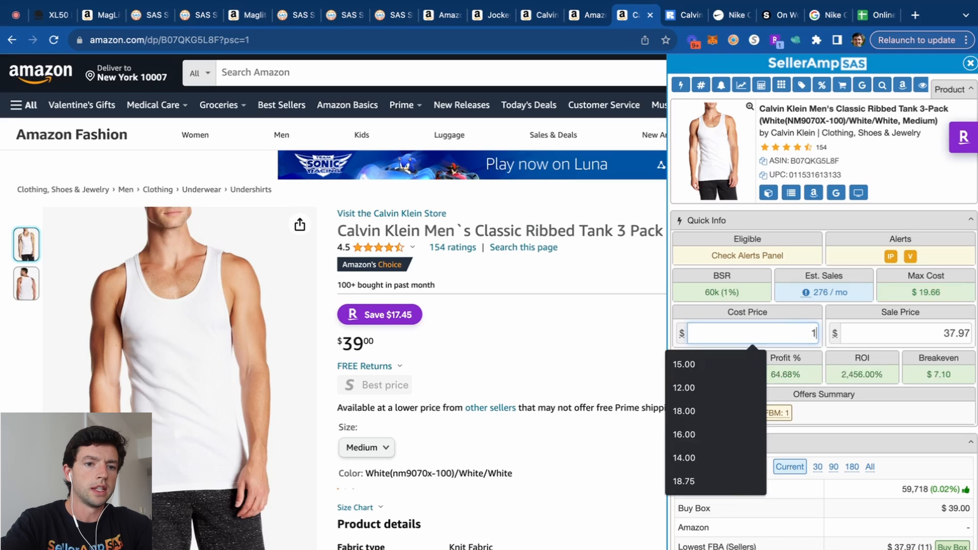
{"action": "type", "text": "9.97"}
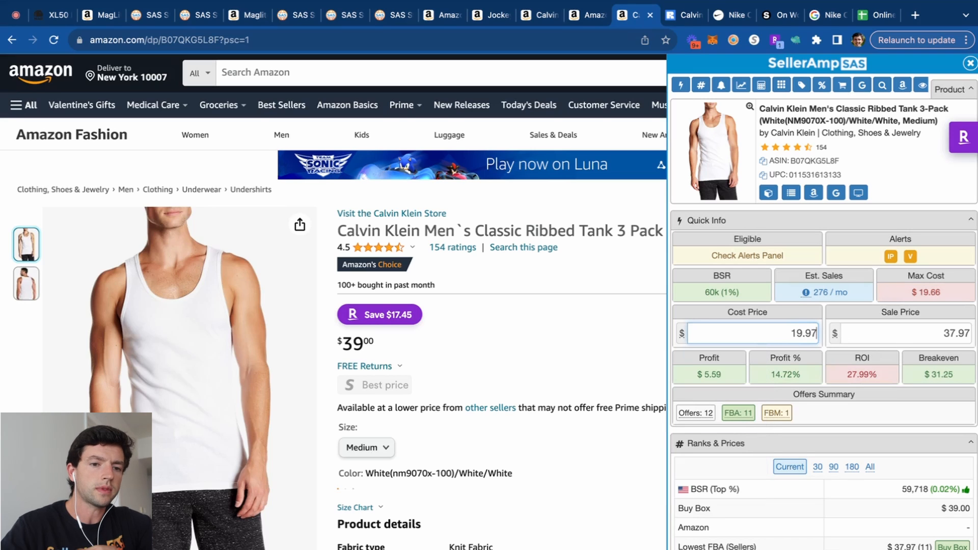
Open cardbear.com to look up discounted gift cards, placing its page beside the Nordstrom Rack product page.
{"action": "left_click", "coordinate": [779, 15]}
{"action": "left_click", "coordinate": [676, 17]}
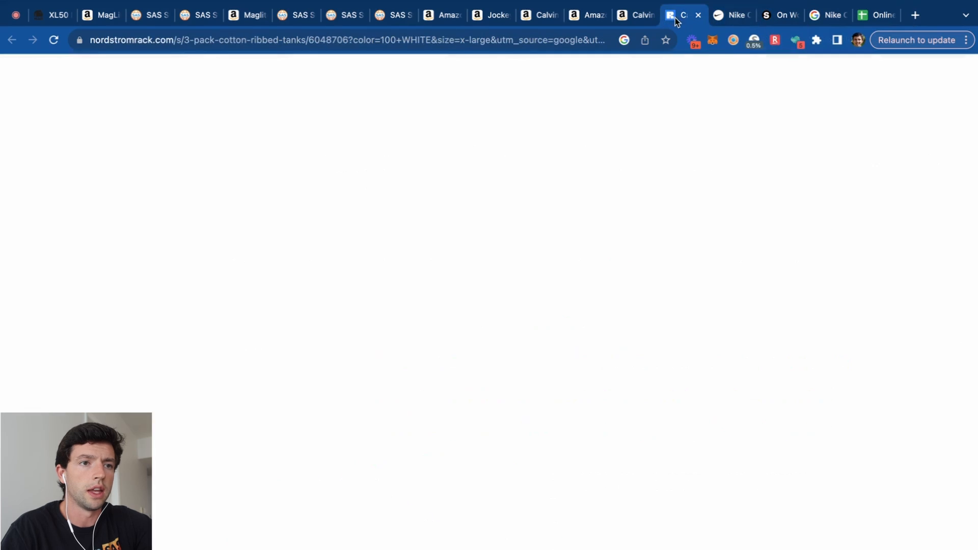
{"action": "left_click", "coordinate": [735, 19]}
{"action": "left_click_drag", "start_coordinate": [801, 18], "coordinate": [728, 19]}
{"action": "left_click", "coordinate": [595, 40]}
{"action": "type", "text": "cardb"}
{"action": "key", "text": "Return"}
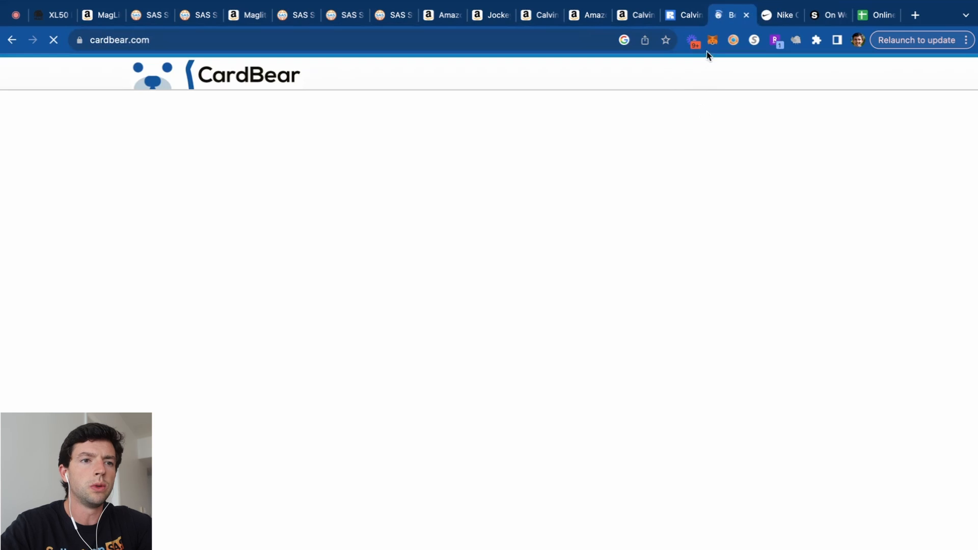
Search CardBear for Nordstrom Rack and open its gift card discount page.
{"action": "left_click", "coordinate": [687, 16]}
{"action": "left_click", "coordinate": [720, 17]}
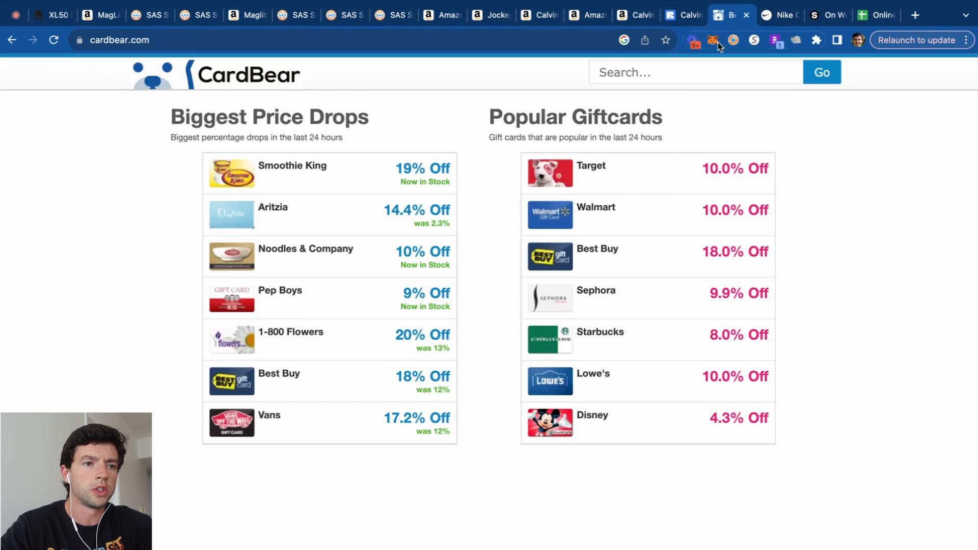
{"action": "left_click", "coordinate": [668, 72]}
{"action": "type", "text": "nord"}
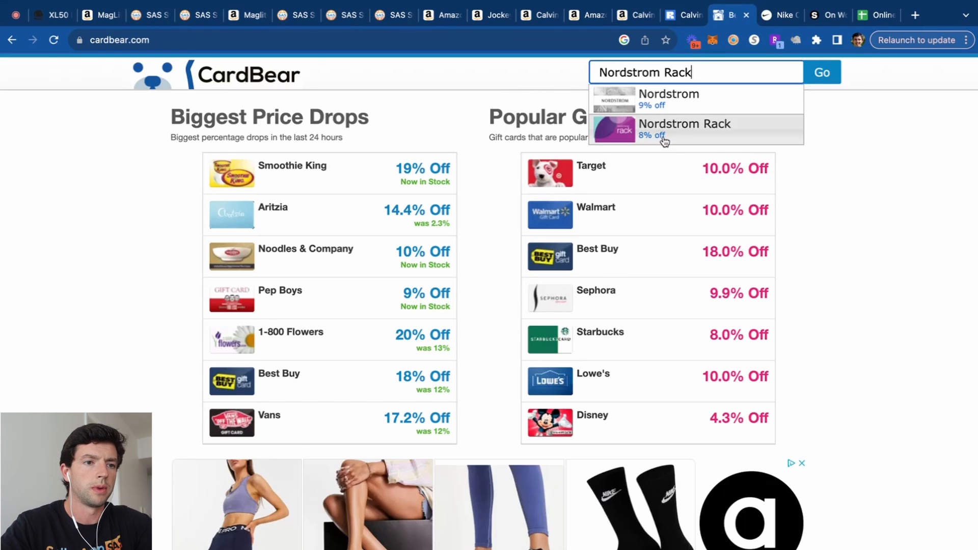
{"action": "left_click", "coordinate": [664, 133]}
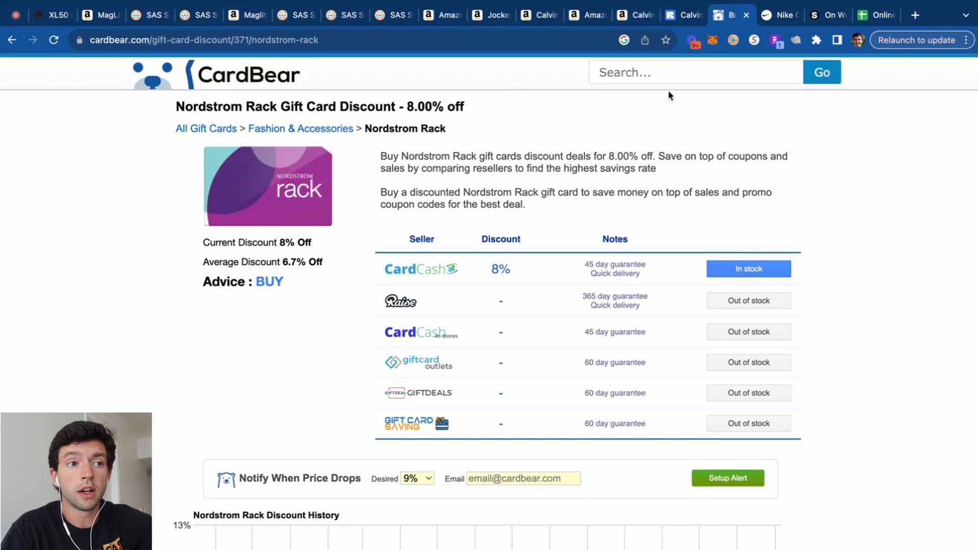
Apply the 8% gift card discount to the ribbed tank's SellerAmp cost price by calculating 19.97*.92.
{"action": "left_click", "coordinate": [631, 17]}
{"action": "left_click", "coordinate": [814, 332]}
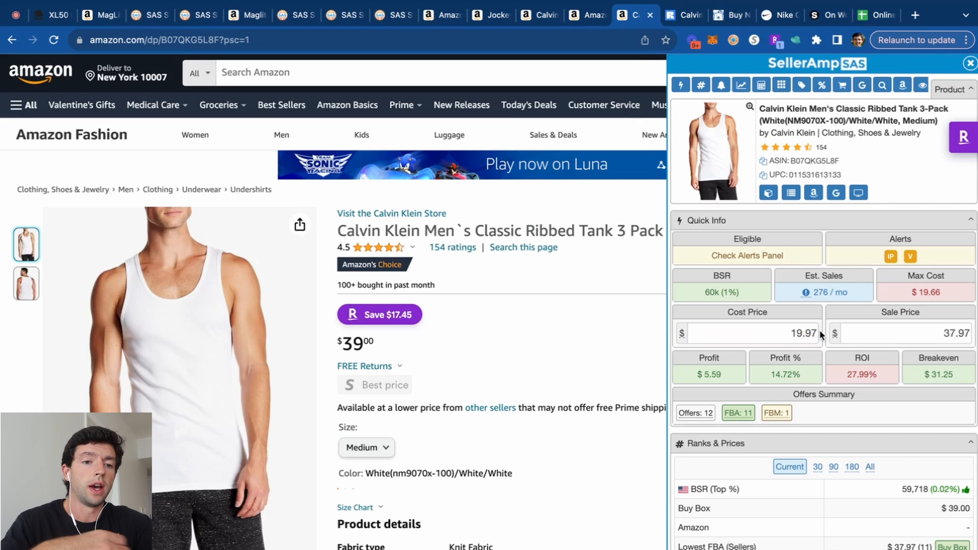
{"action": "double_click", "coordinate": [815, 333]}
{"action": "left_click", "coordinate": [815, 334]}
{"action": "type", "text": "*.92"}
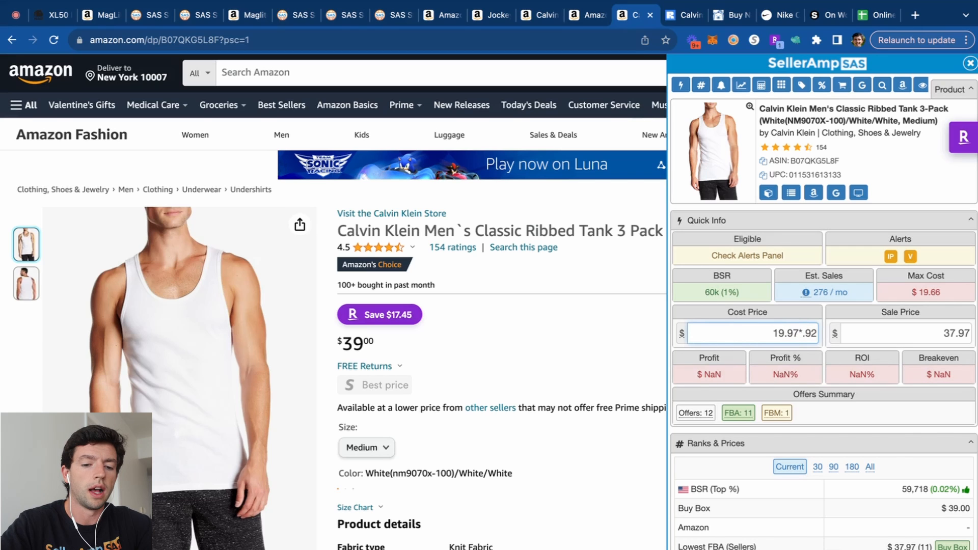
{"action": "key", "text": "Return"}
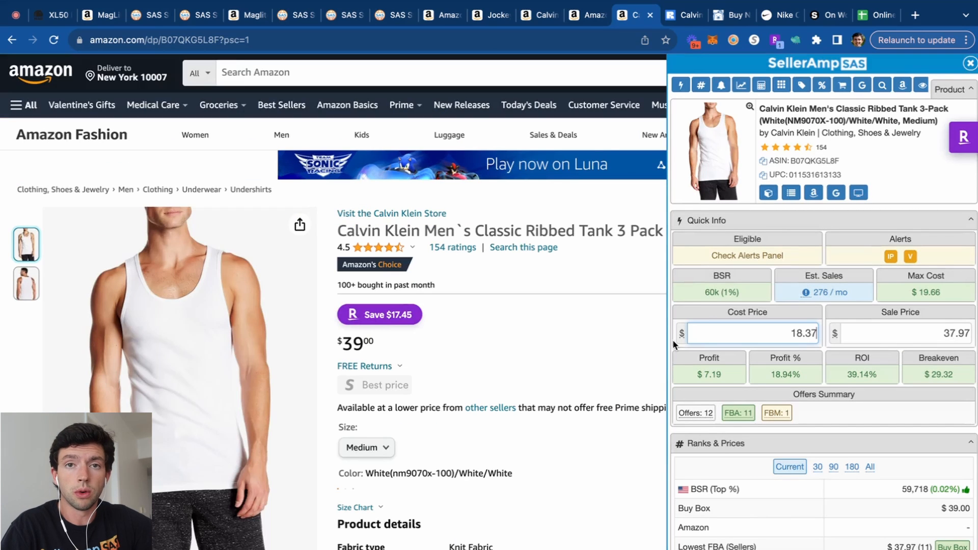
Examine the ribbed tank's Keepa price, sales rank and offer count history over the past year.
{"action": "scroll", "coordinate": [672, 339], "scroll_direction": "down", "scroll_amount": 8}
{"action": "scroll", "coordinate": [425, 315], "scroll_direction": "down", "scroll_amount": 10}
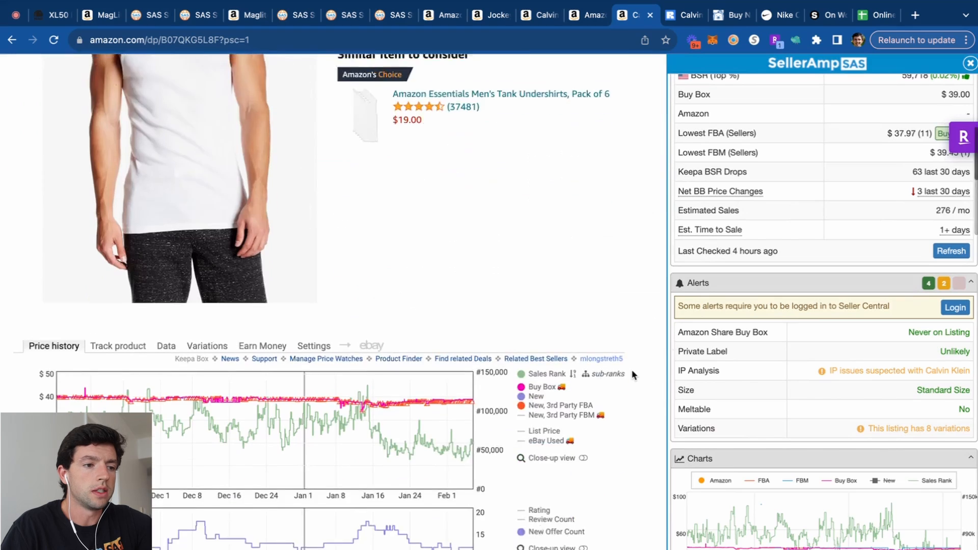
{"action": "scroll", "coordinate": [443, 285], "scroll_direction": "down", "scroll_amount": 1}
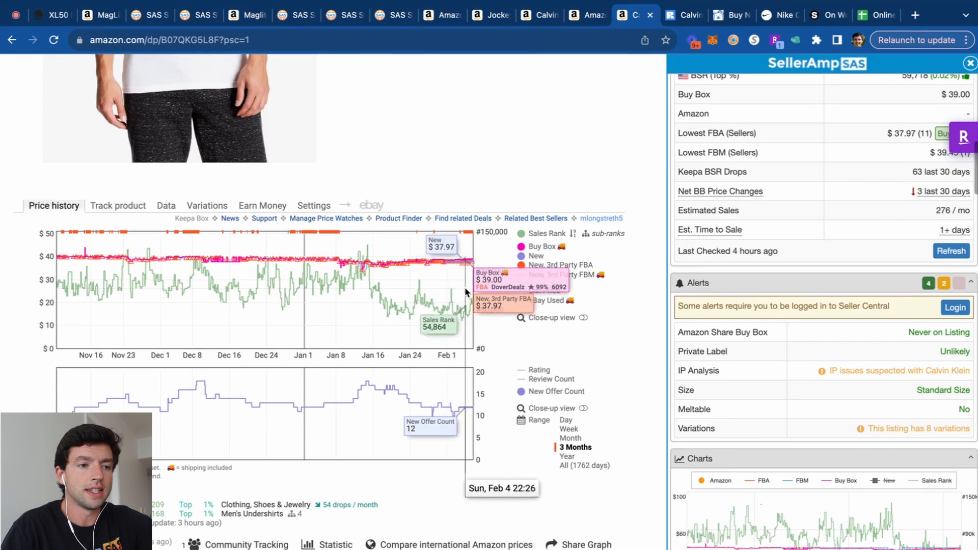
{"action": "left_click", "coordinate": [567, 456]}
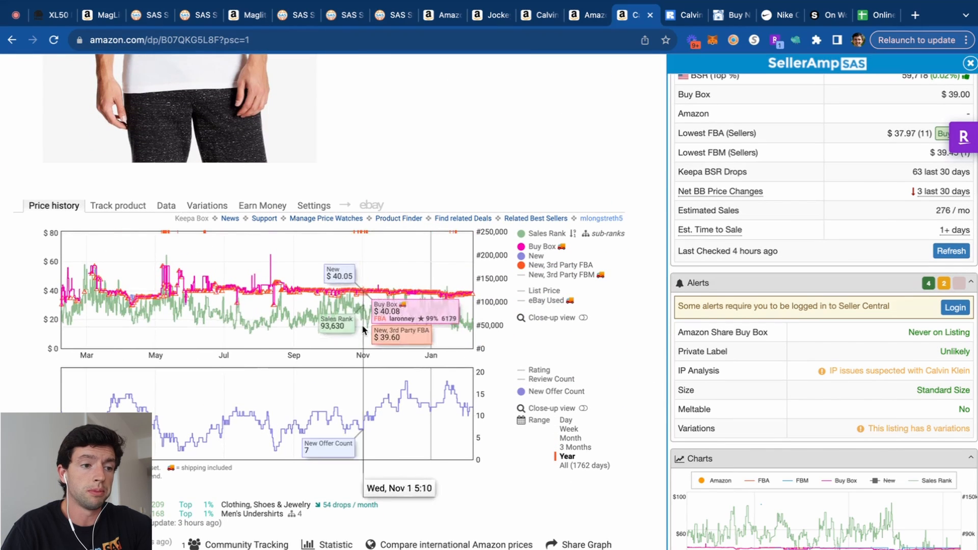
{"action": "scroll", "coordinate": [32, 329], "scroll_direction": "up", "scroll_amount": 5}
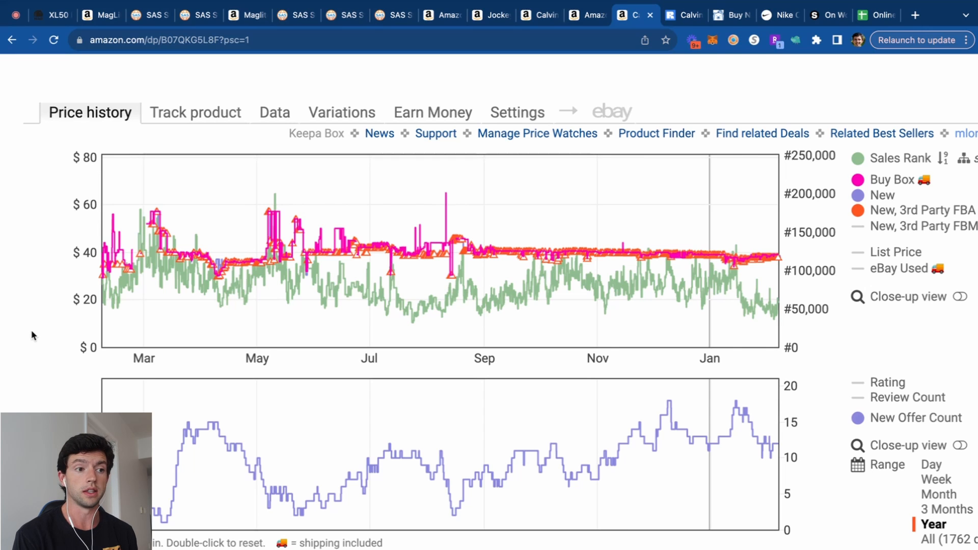
{"action": "key", "text": "ctrl+0"}
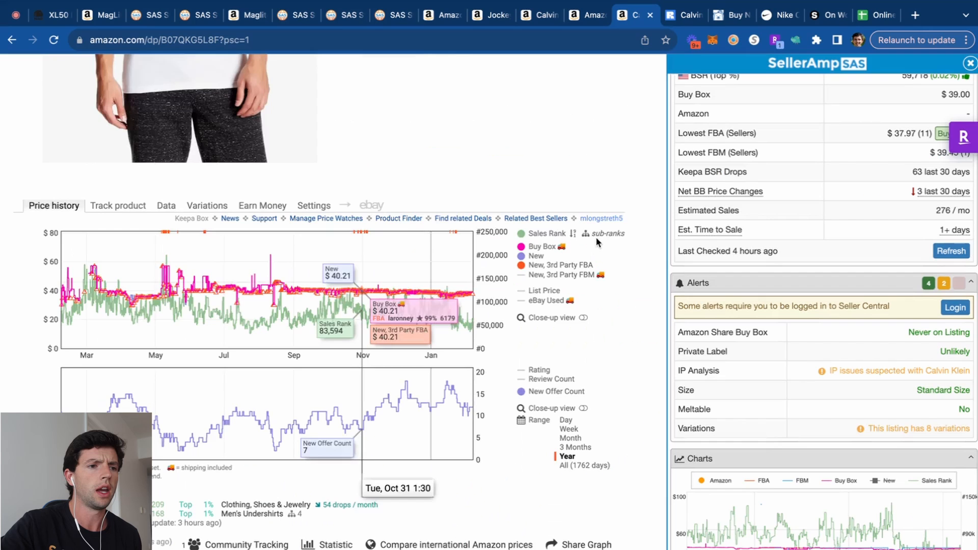
{"action": "scroll", "coordinate": [595, 236], "scroll_direction": "up", "scroll_amount": 10}
{"action": "scroll", "coordinate": [791, 256], "scroll_direction": "up", "scroll_amount": 8}
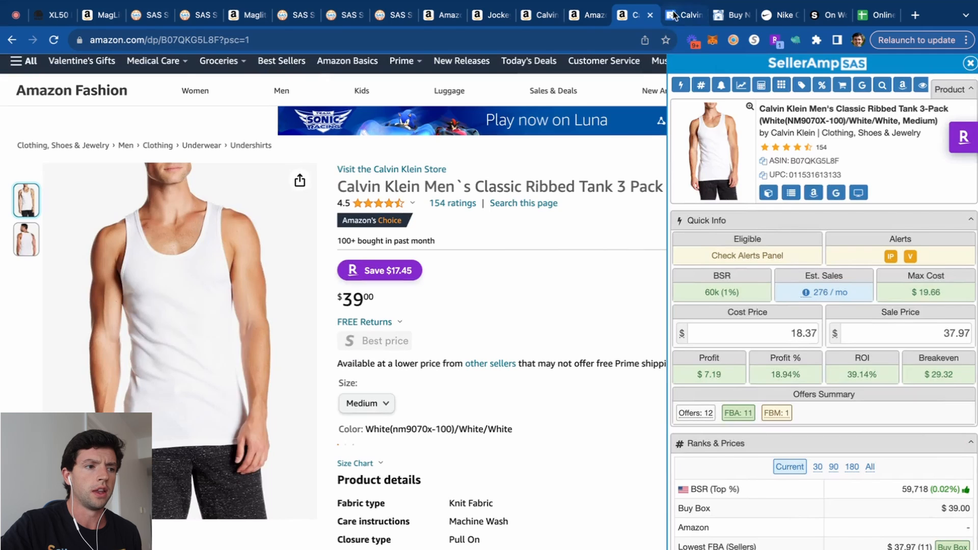
Dismiss the Rakuten cash back prompt on the Nordstrom Rack product page and return to the ribbed tank's Amazon listing.
{"action": "left_click", "coordinate": [677, 15]}
{"action": "left_click", "coordinate": [837, 165]}
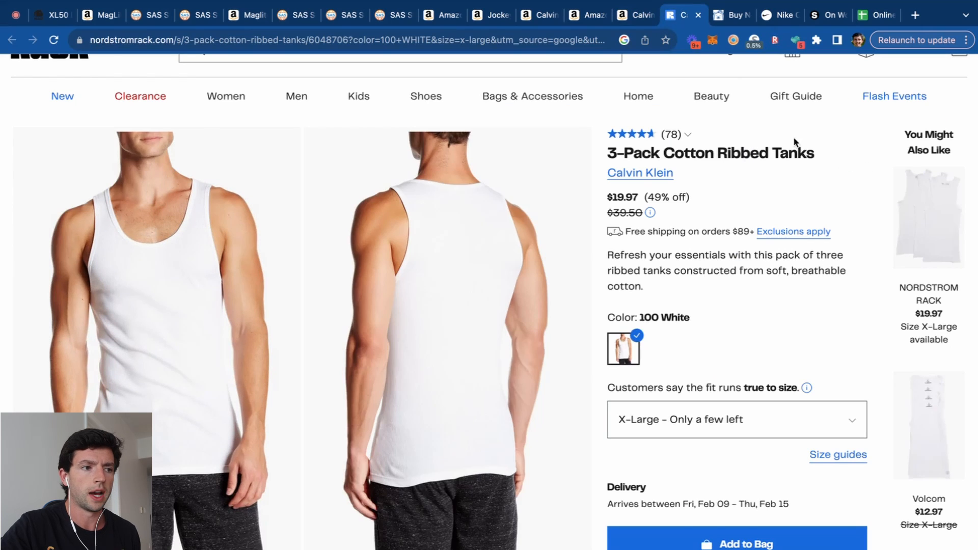
{"action": "left_click", "coordinate": [651, 17]}
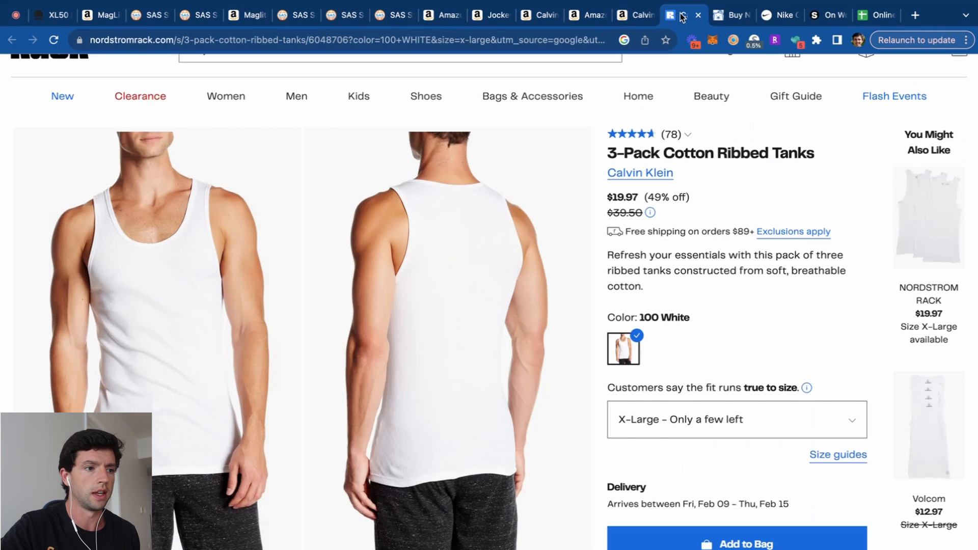
{"action": "left_click", "coordinate": [695, 17]}
{"action": "left_click", "coordinate": [634, 19]}
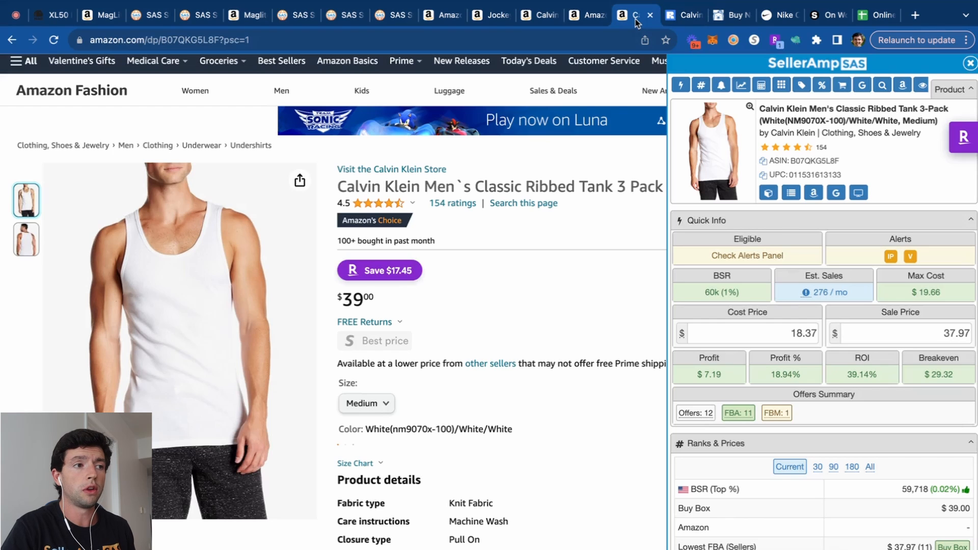
Open the Online Arbitrage CheatCodes spreadsheet and check it alongside the Maglite XL50 product page.
{"action": "left_click", "coordinate": [875, 19]}
{"action": "left_click", "coordinate": [468, 289]}
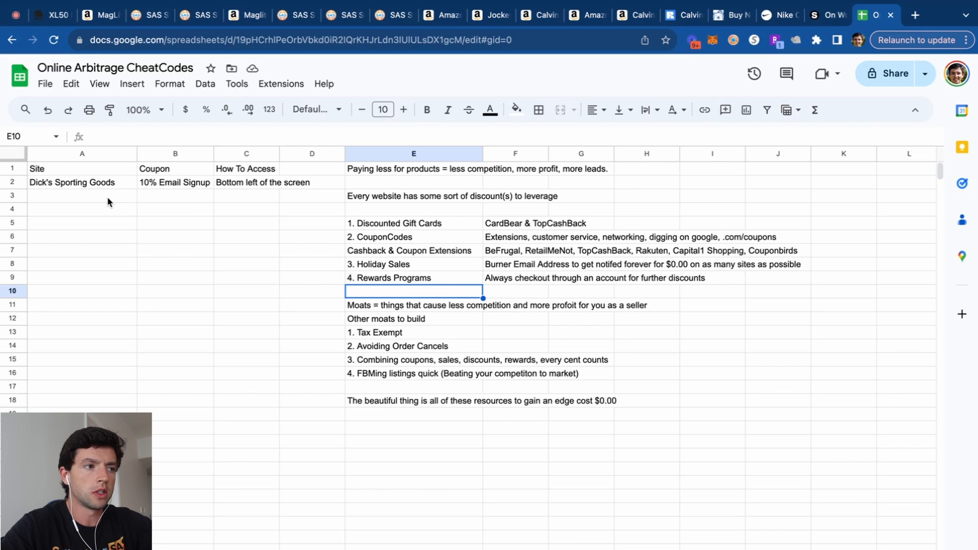
{"action": "left_click", "coordinate": [57, 15]}
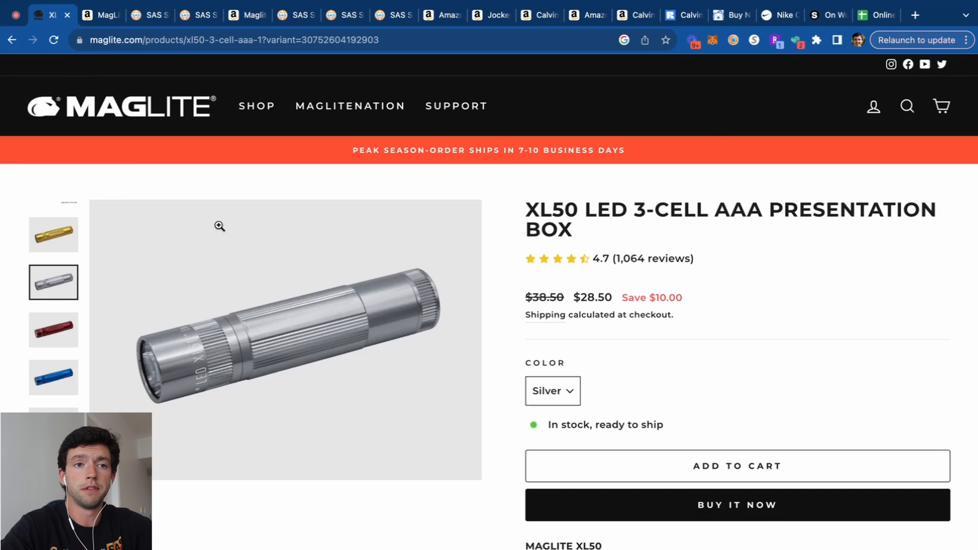
{"action": "left_click", "coordinate": [872, 15]}
Add a row 3 entry with site "Maglite", coupon "40% Email Signup" and access method "Popups on screen".
{"action": "left_click", "coordinate": [93, 196]}
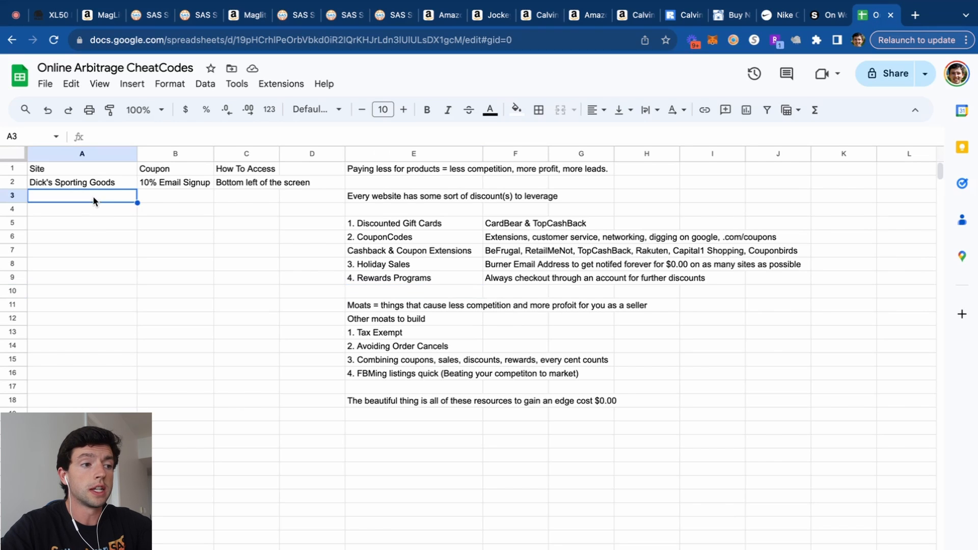
{"action": "type", "text": "Maglite"}
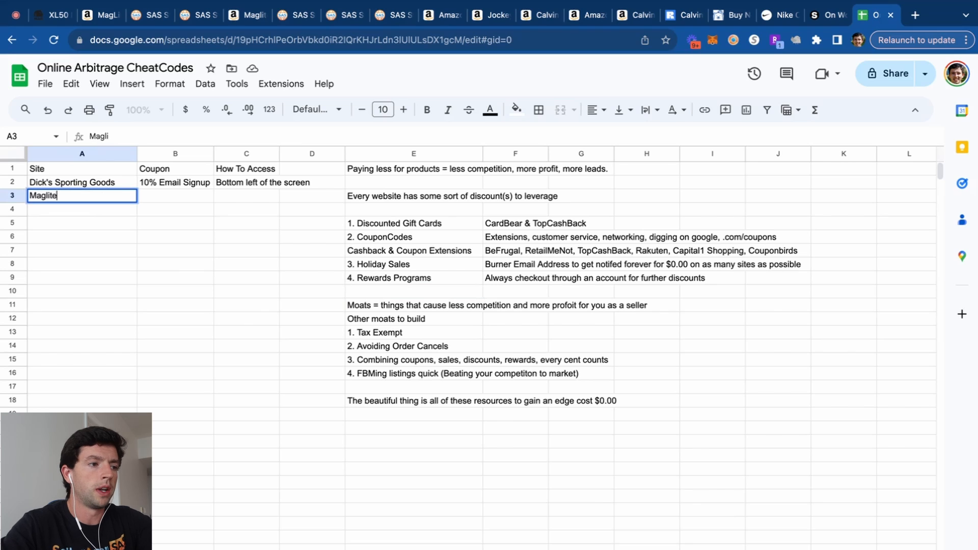
{"action": "key", "text": "Tab"}
{"action": "type", "text": "40"}
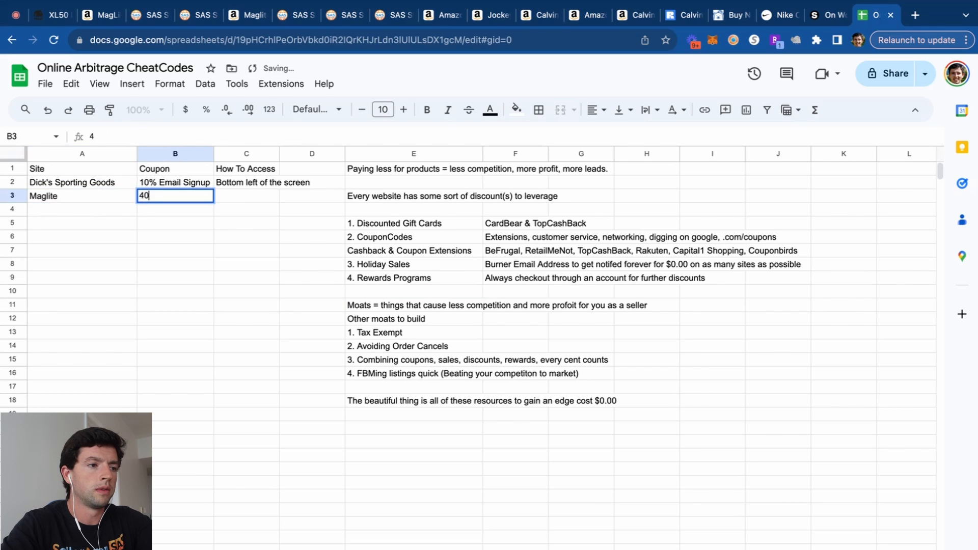
{"action": "type", "text": "% Email Signup"}
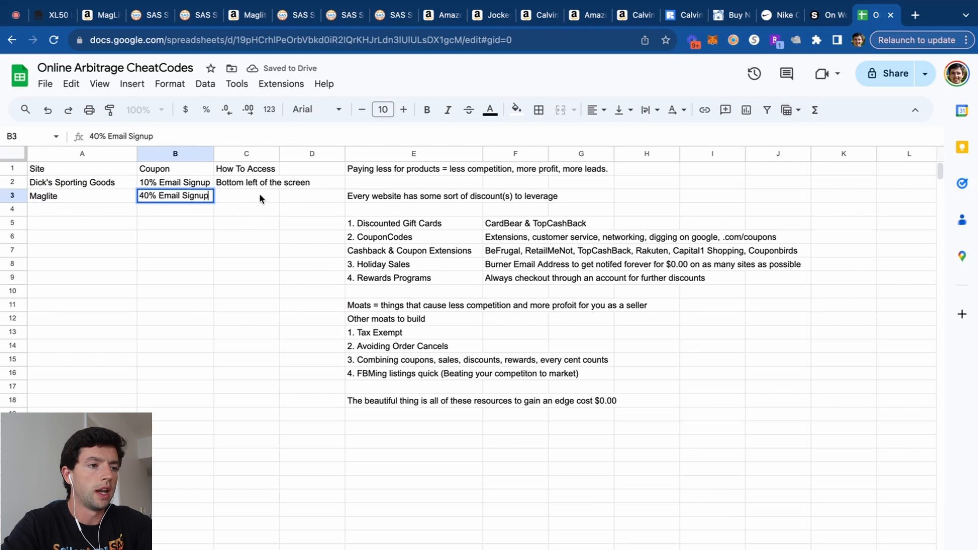
{"action": "left_click", "coordinate": [259, 199]}
{"action": "type", "text": "Popups on "}
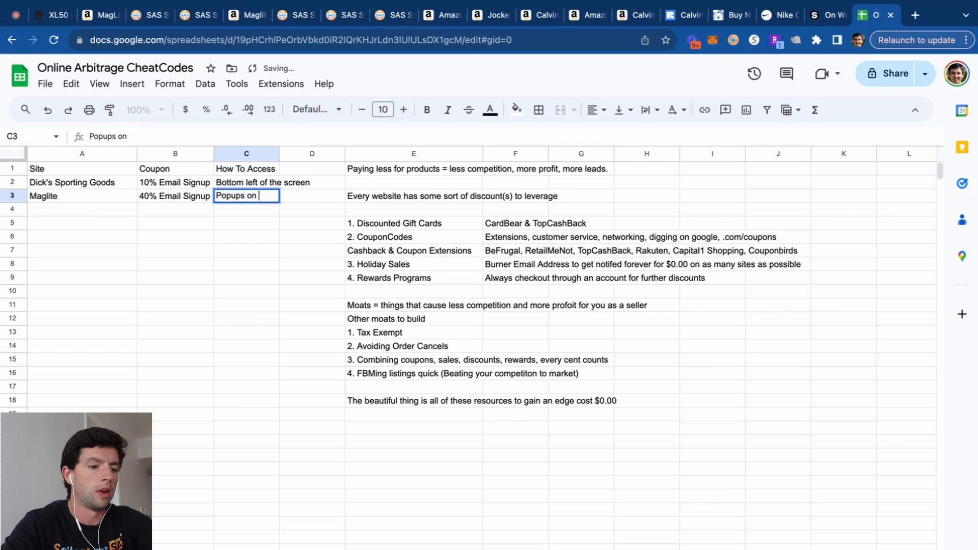
{"action": "type", "text": "screen"}
{"action": "left_click", "coordinate": [311, 250]}
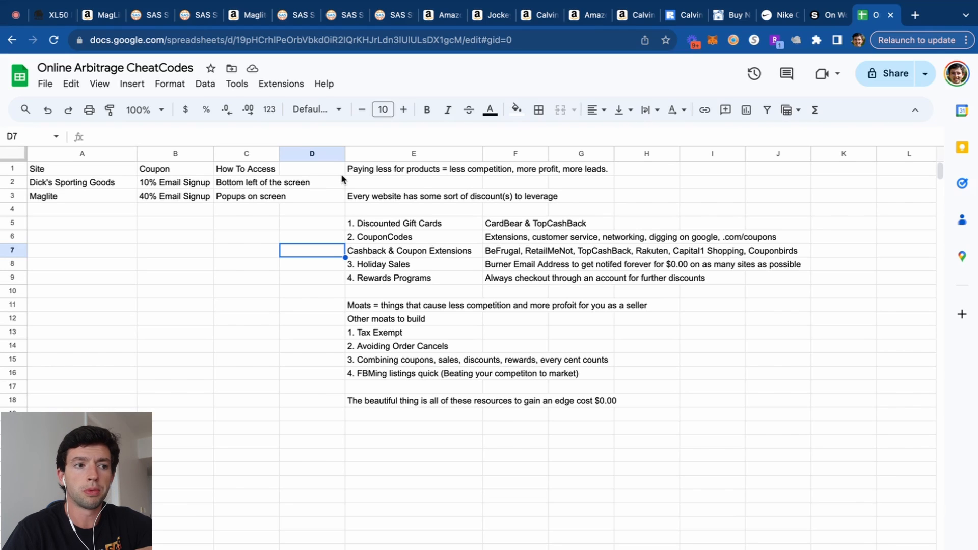
Review the spreadsheet notes on website discounts, discounted gift cards and coupon codes.
{"action": "left_click", "coordinate": [359, 202]}
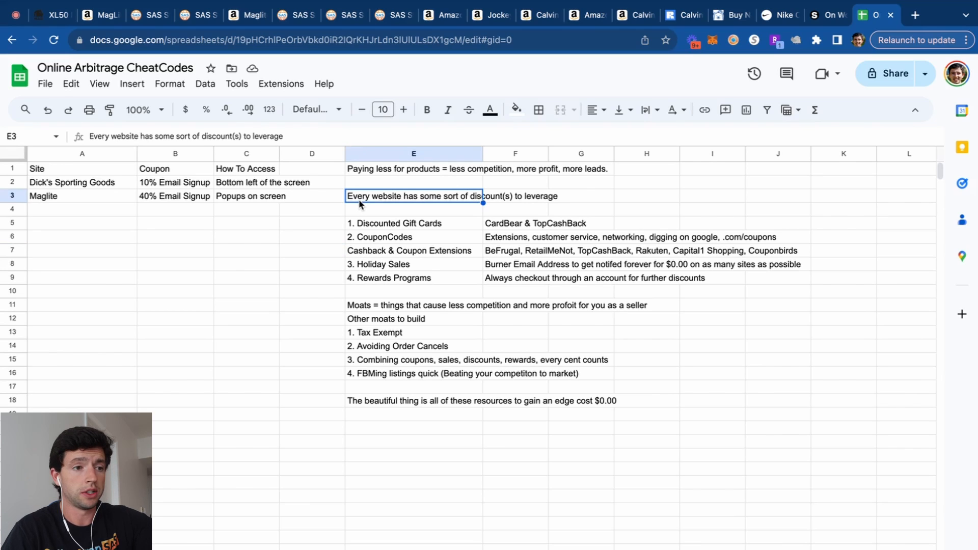
{"action": "left_click", "coordinate": [377, 224]}
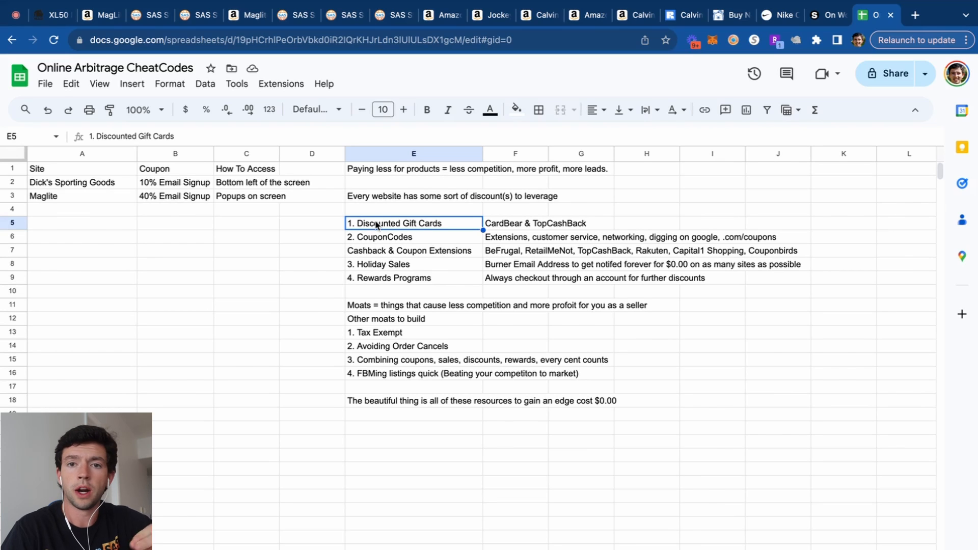
{"action": "left_click", "coordinate": [374, 239]}
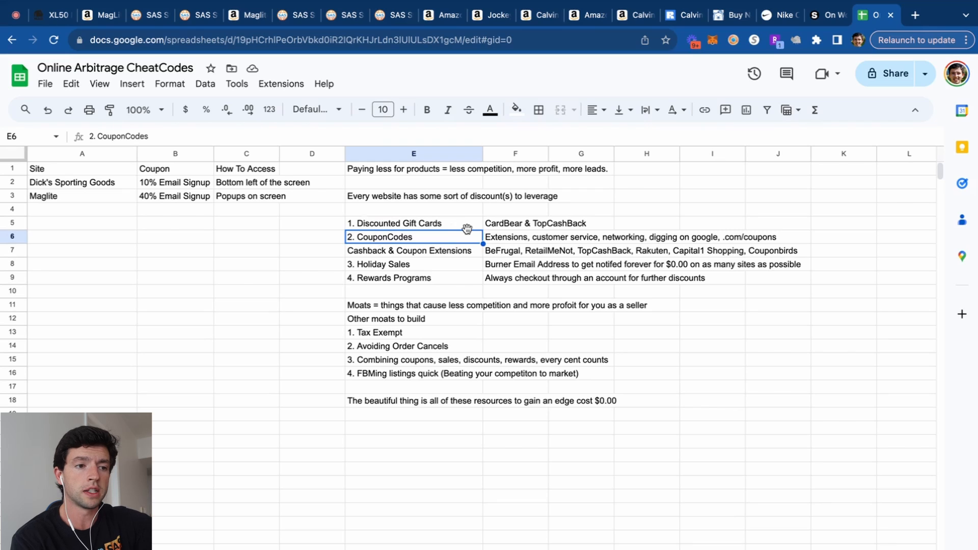
Highlight the list of cashback and coupon extensions in F7:J7 with a green fill.
{"action": "left_click", "coordinate": [501, 252]}
{"action": "left_click", "coordinate": [515, 110]}
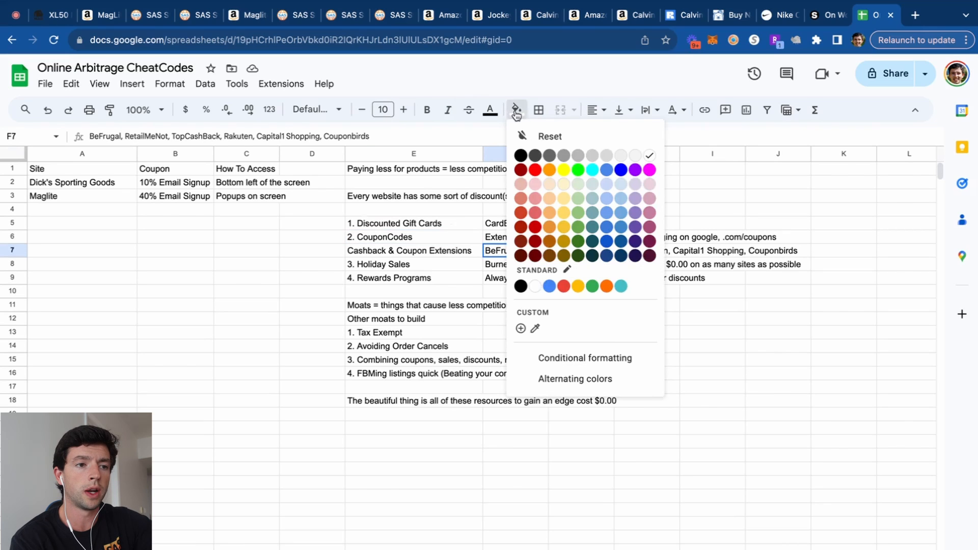
{"action": "left_click", "coordinate": [577, 168]}
{"action": "left_click_drag", "start_coordinate": [532, 253], "coordinate": [756, 254]}
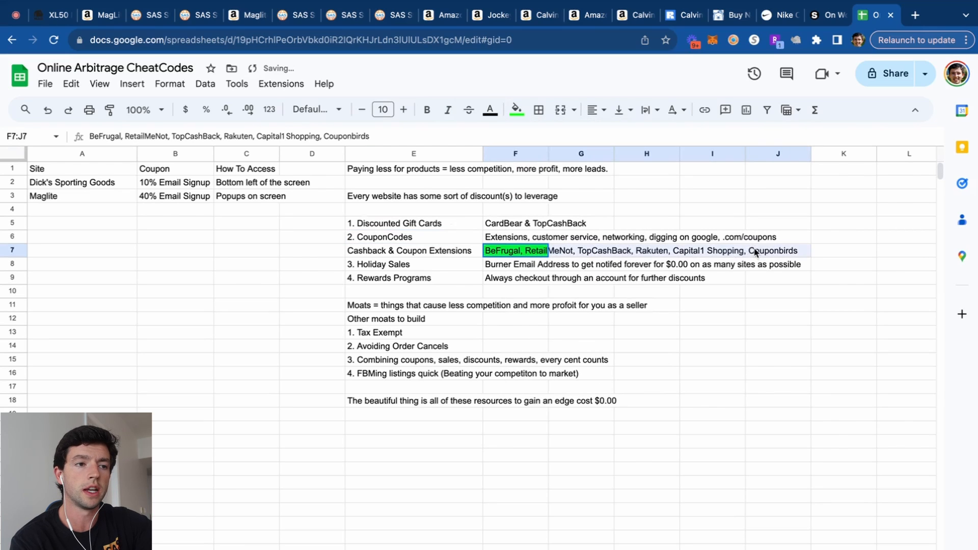
{"action": "left_click", "coordinate": [516, 109]}
{"action": "left_click", "coordinate": [577, 169]}
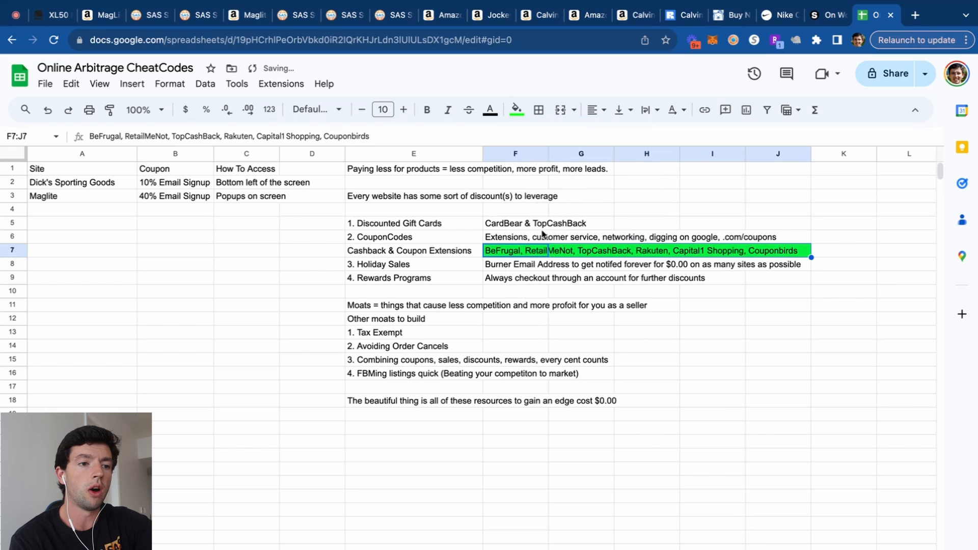
Review the notes on coupon code sources and on moats such as tax exemption.
{"action": "left_click", "coordinate": [543, 235]}
{"action": "left_click", "coordinate": [626, 211]}
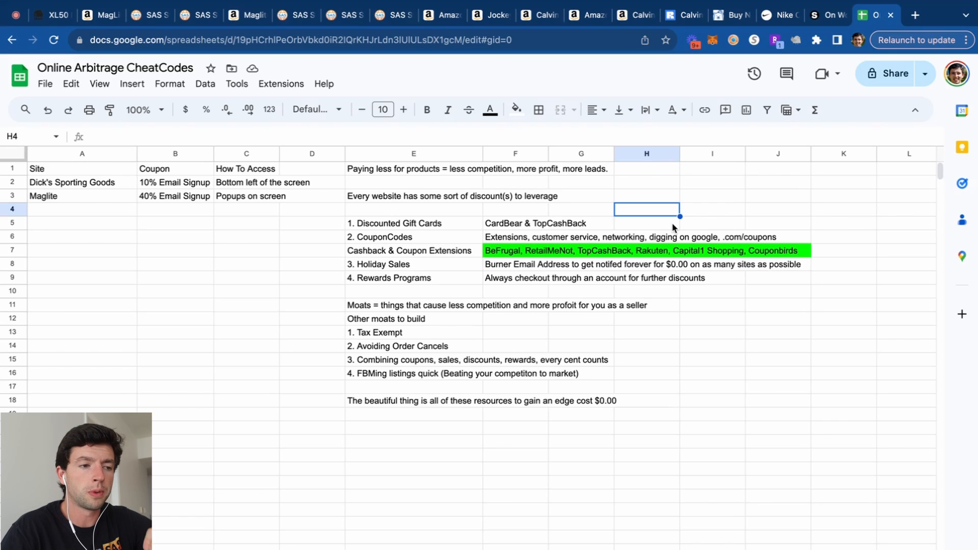
{"action": "left_click", "coordinate": [436, 311]}
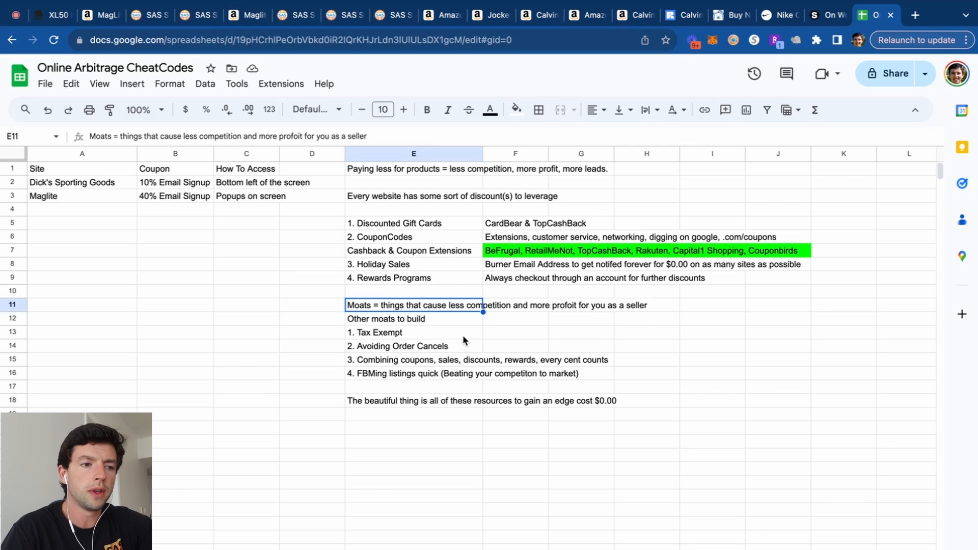
{"action": "left_click", "coordinate": [493, 336]}
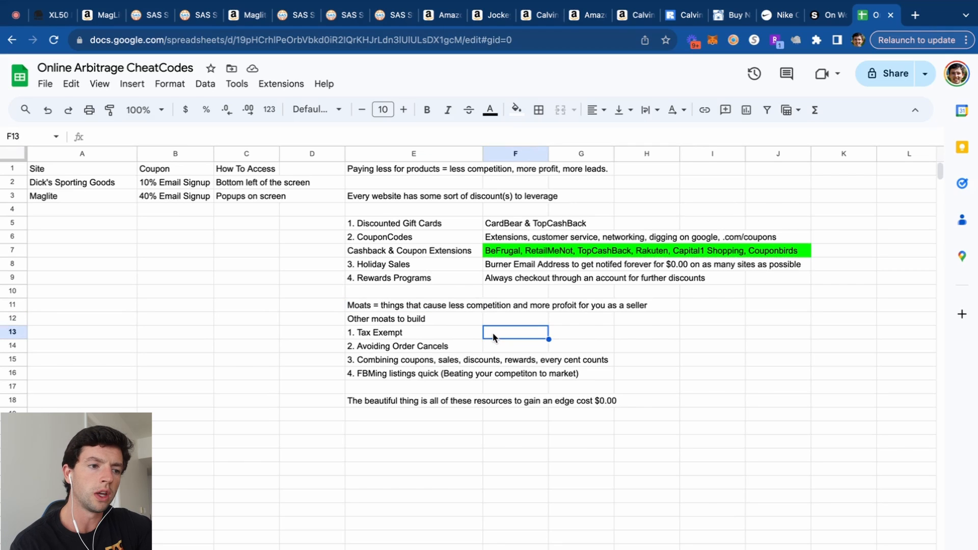